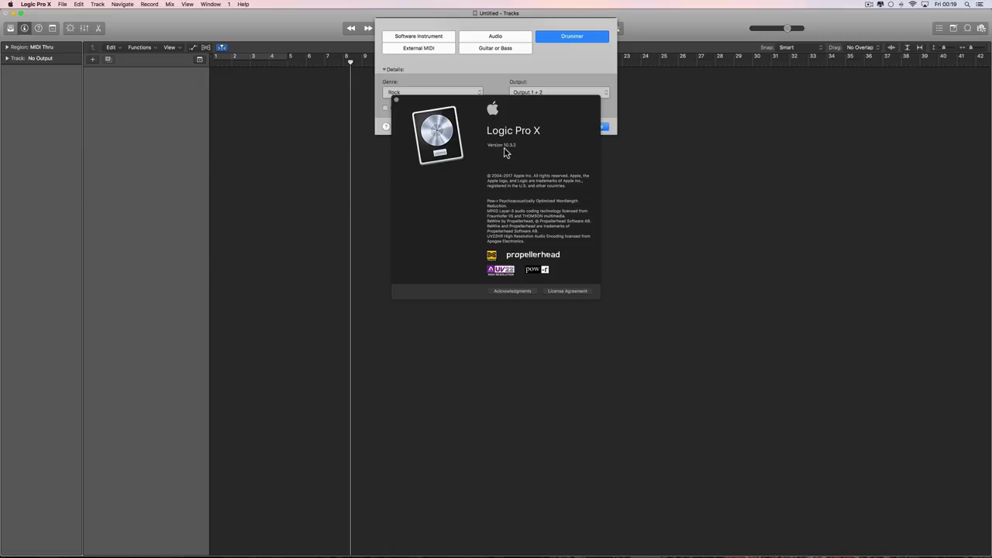
- Close the version window and create a Drummer track with the Rock genre and Output 1 + 2
click(398, 104)
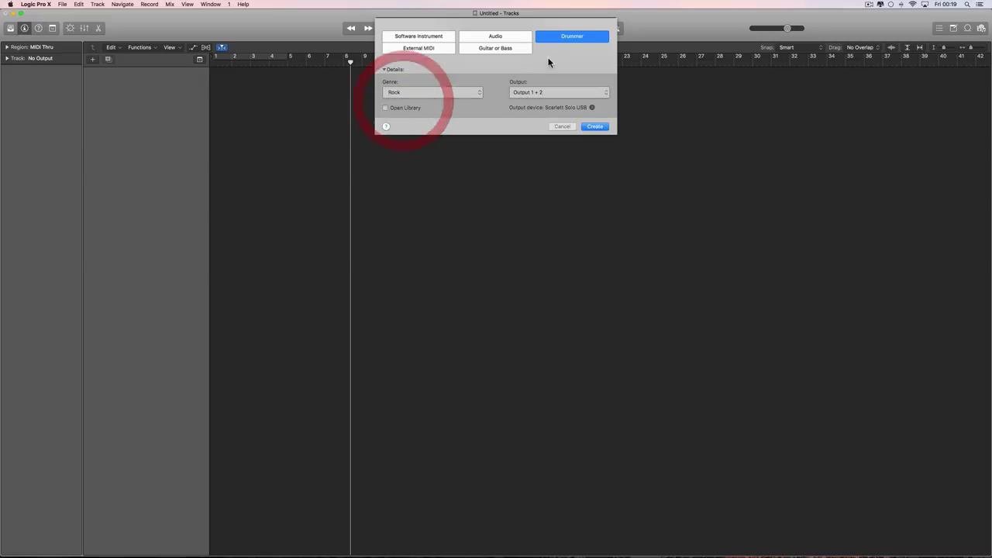
click(567, 40)
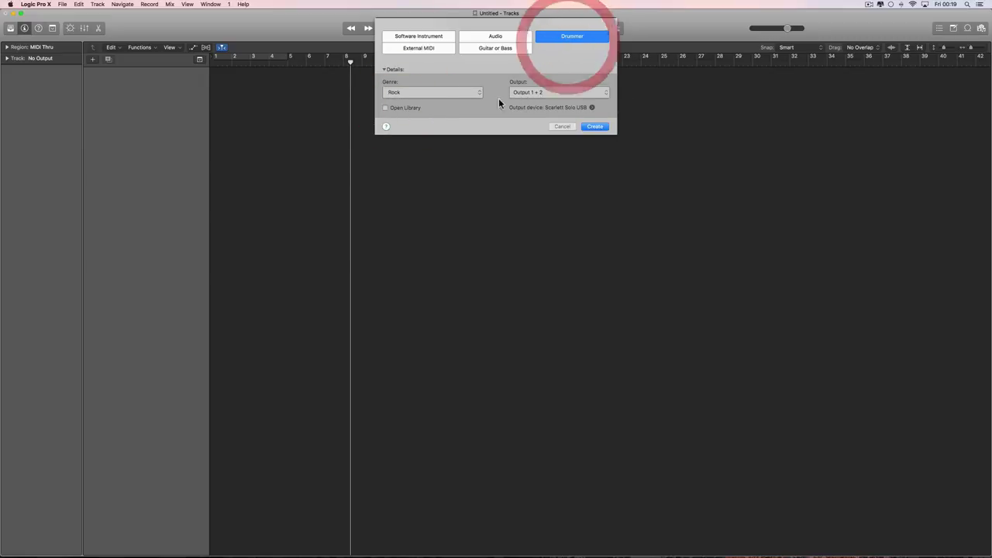
click(427, 93)
click(416, 92)
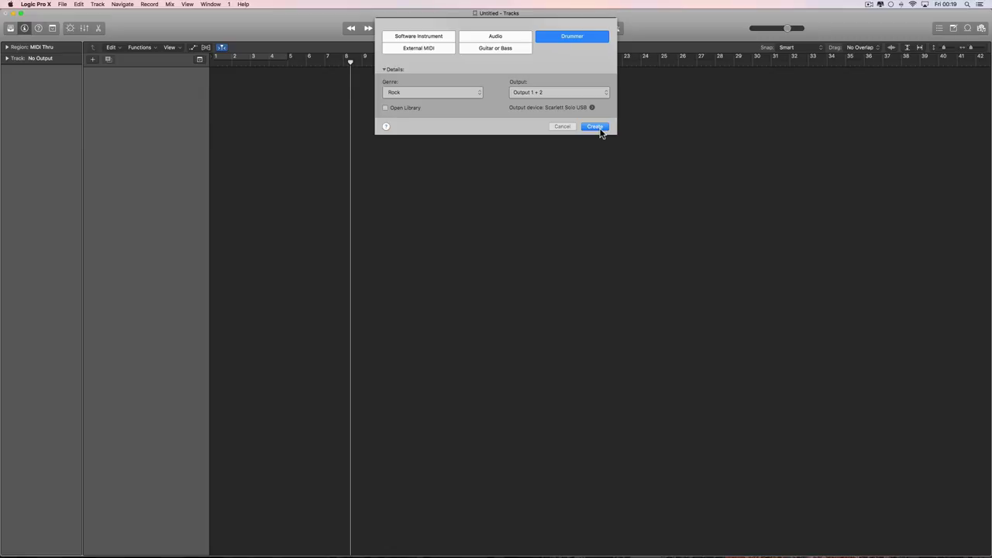
click(595, 127)
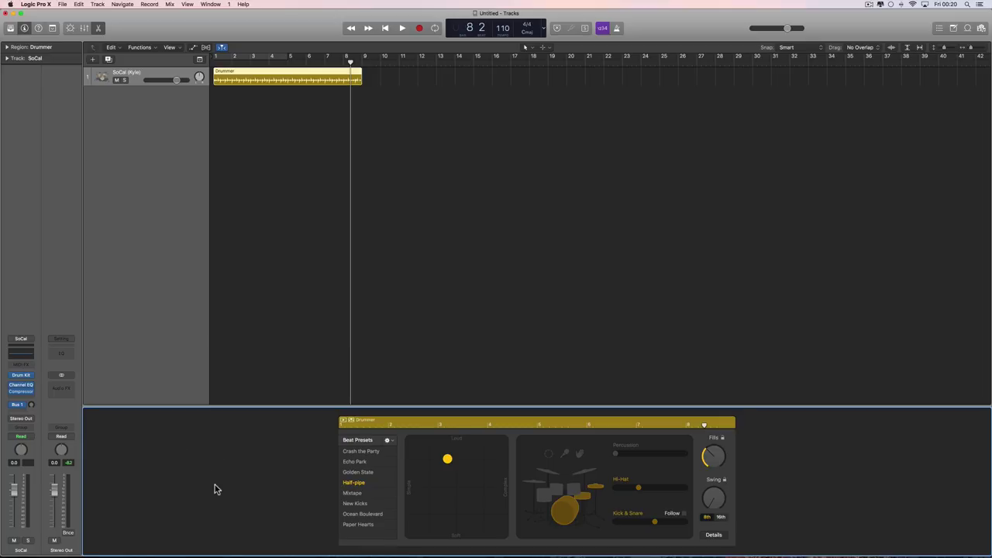
- Browse the drummer genres in the library and assign the Latin Percussion drummer from the Percussion category to the track
click(11, 28)
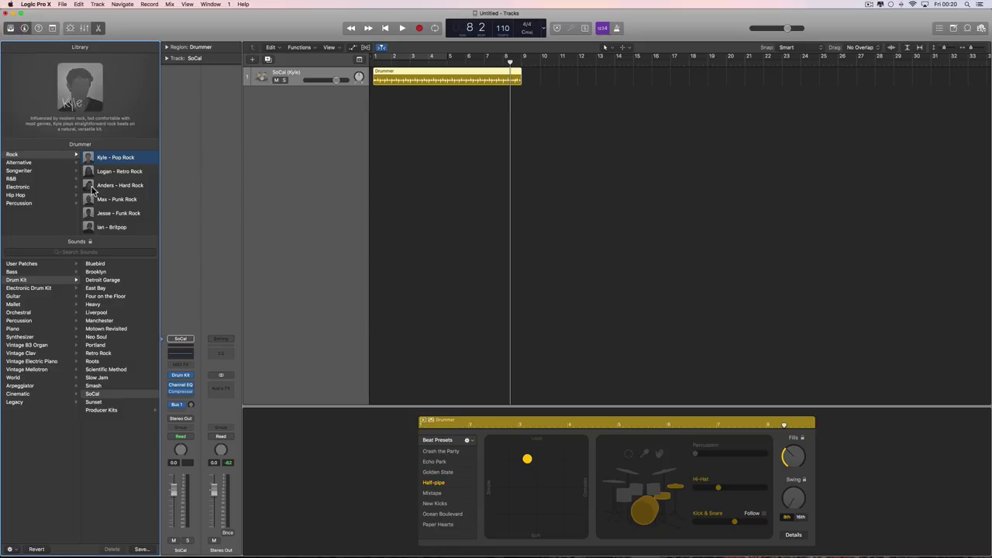
mouse_move(92, 190)
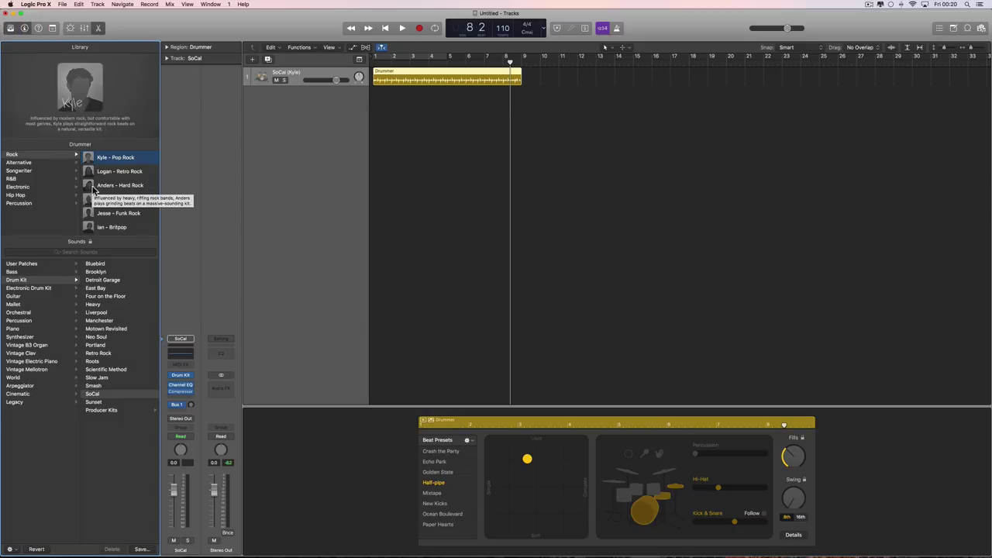
click(19, 155)
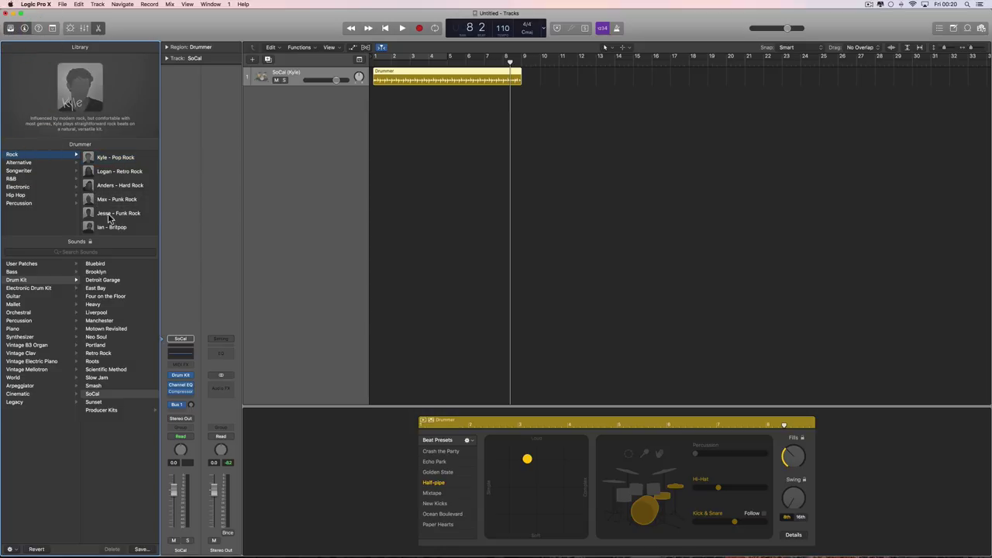
click(27, 164)
click(23, 171)
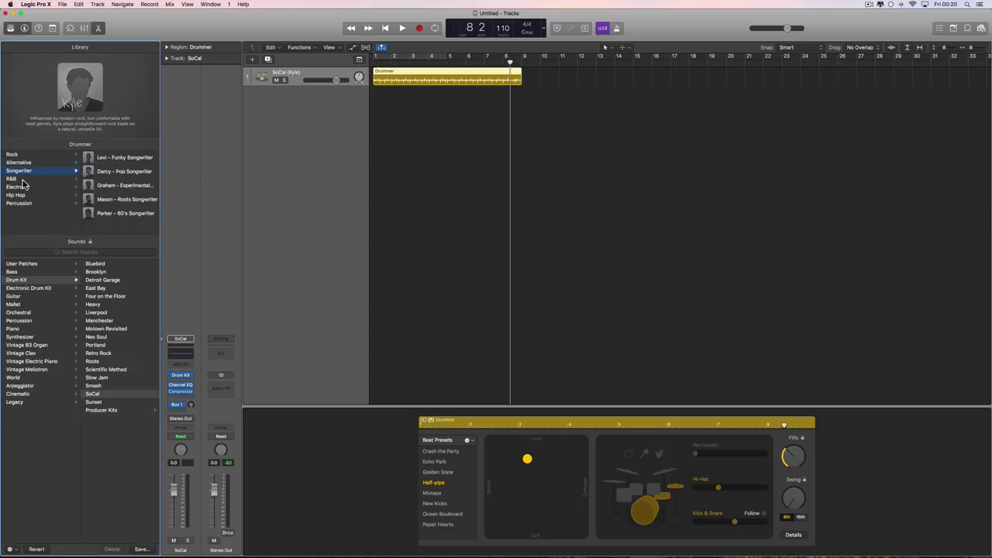
click(23, 179)
click(46, 187)
click(63, 194)
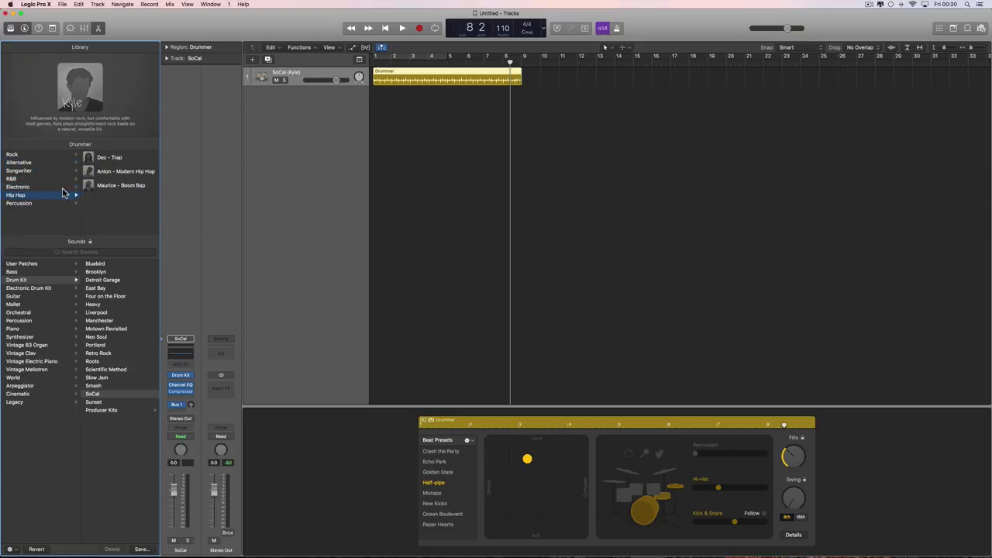
click(25, 205)
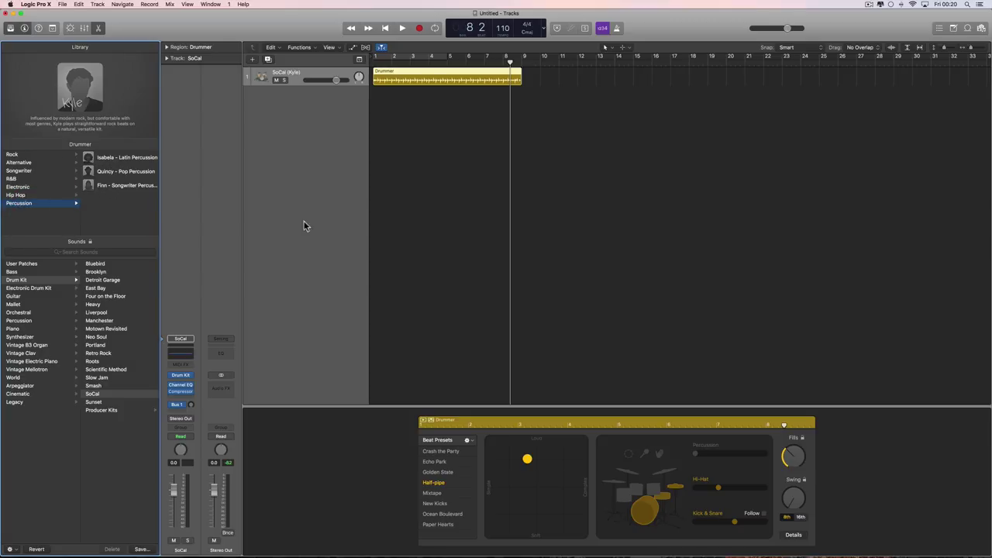
click(129, 161)
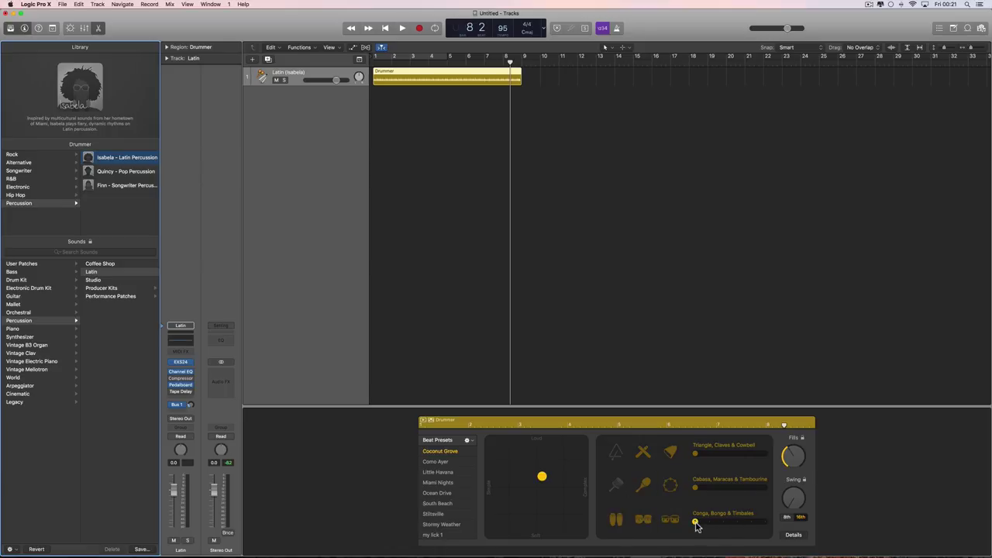
- Try the percussion group sliders and instrument selections, and move the beat's XY puck slightly towards Loud and Simple
mouse_move(696, 523)
mouse_down()
mouse_move(749, 527)
mouse_move(695, 524)
mouse_up()
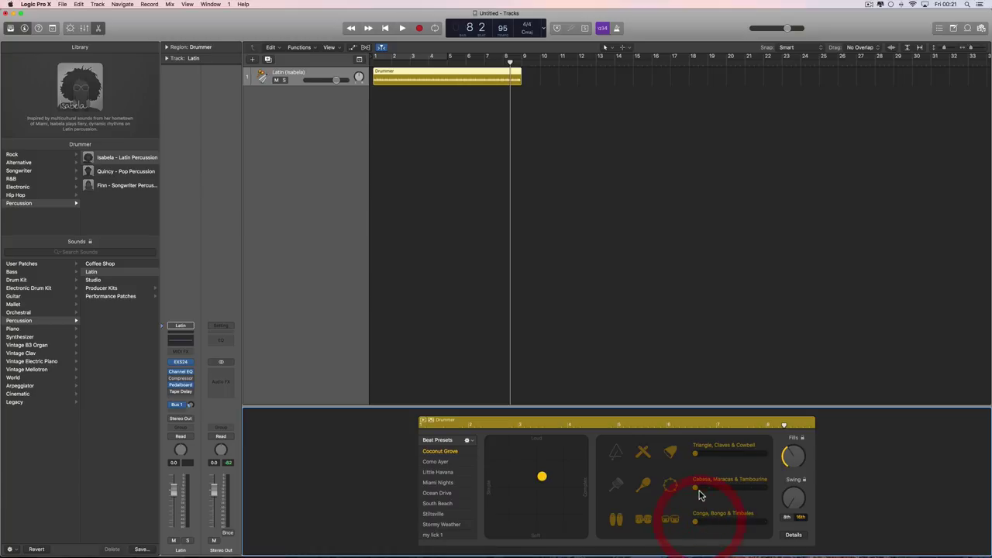
mouse_move(695, 486)
mouse_down()
mouse_move(751, 490)
mouse_move(696, 491)
mouse_up()
mouse_move(696, 454)
mouse_down()
mouse_move(755, 458)
mouse_move(696, 457)
mouse_up()
click(643, 454)
click(643, 455)
click(650, 526)
mouse_move(542, 475)
mouse_down()
mouse_move(539, 449)
mouse_move(538, 527)
mouse_move(540, 451)
mouse_move(540, 527)
mouse_move(540, 491)
mouse_move(494, 487)
mouse_move(583, 487)
mouse_move(537, 482)
mouse_move(537, 467)
mouse_up()
- Examine the drummer's detailed settings: complexity ranges, Humanize, Phrase Variation and Fills, and return to the main editor view
click(789, 535)
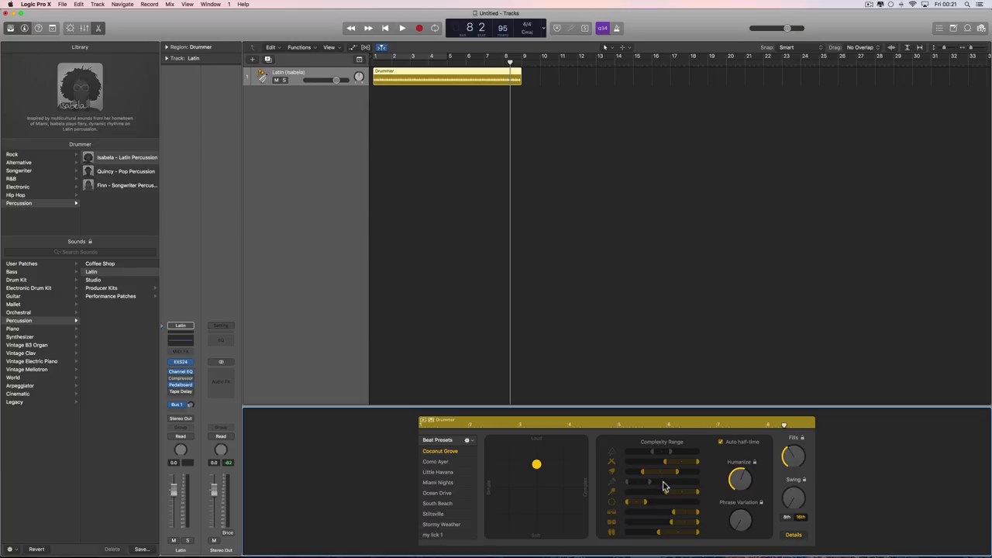
mouse_move(537, 466)
mouse_down()
mouse_move(556, 465)
mouse_move(502, 466)
mouse_move(583, 468)
mouse_move(499, 465)
mouse_move(537, 462)
mouse_up()
click(540, 465)
mouse_move(741, 521)
mouse_down()
mouse_move(741, 488)
mouse_move(739, 528)
mouse_up()
click(740, 524)
drag(736, 524, 738, 535)
click(792, 459)
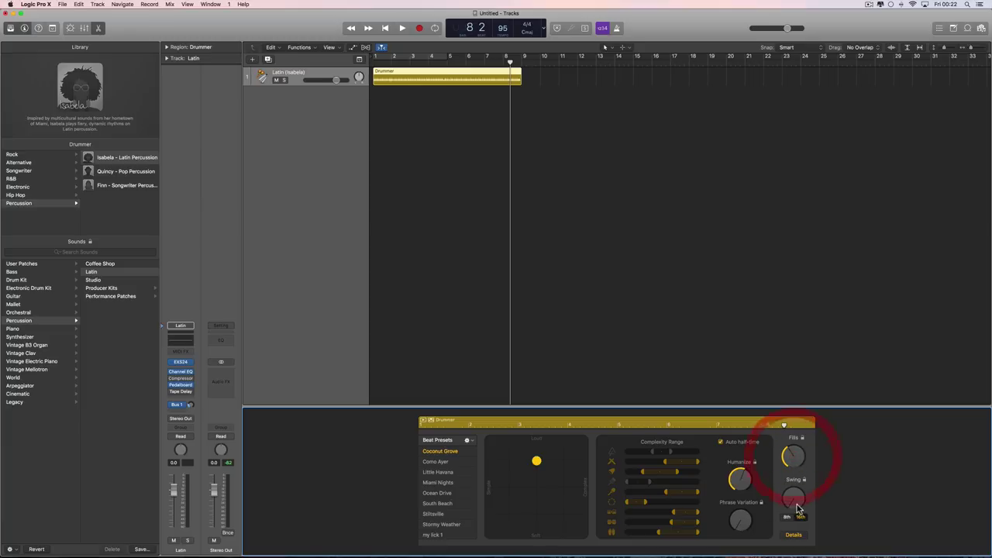
click(793, 535)
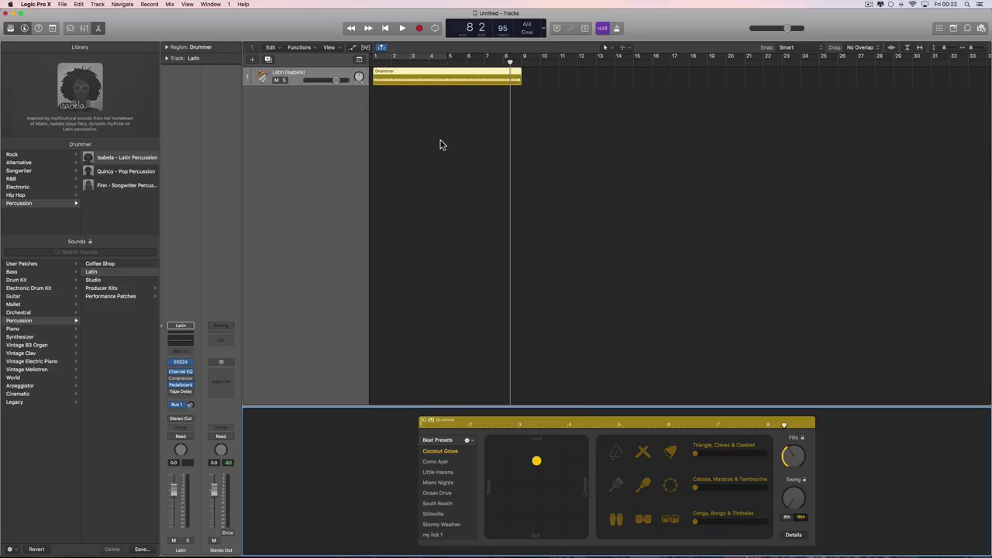
- Turn on the cycle over bars 1 to 4 and audition the Latin drummer with the Como Ayer beat preset
click(407, 54)
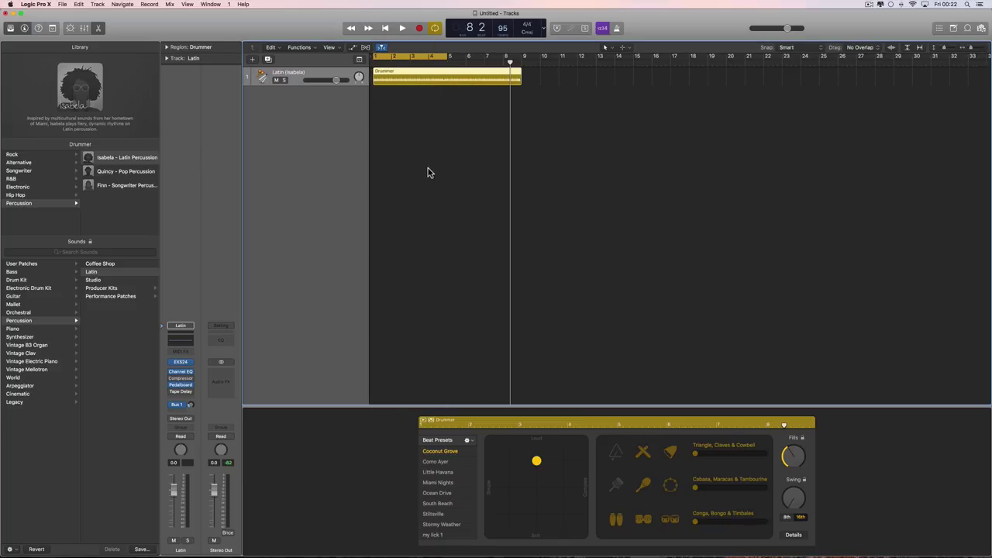
key(space)
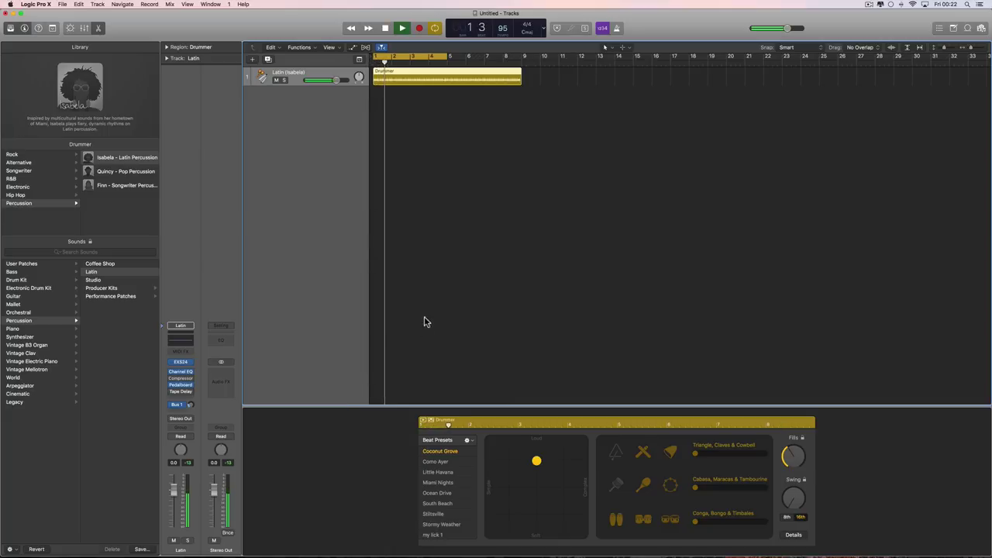
click(446, 461)
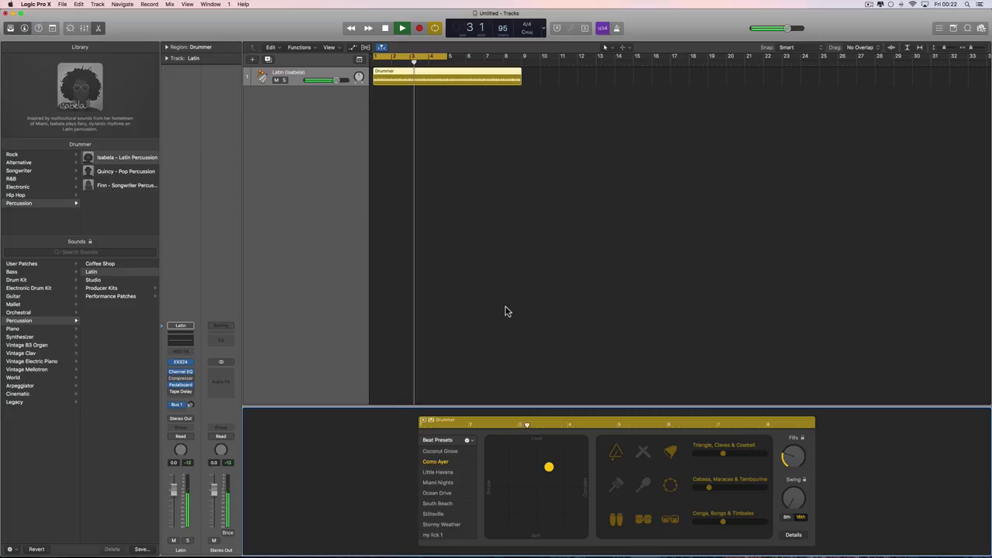
key(space)
- Change the track to the Pop Percussion drummer and audition its Coast To Coast and Headliner beat presets
click(142, 174)
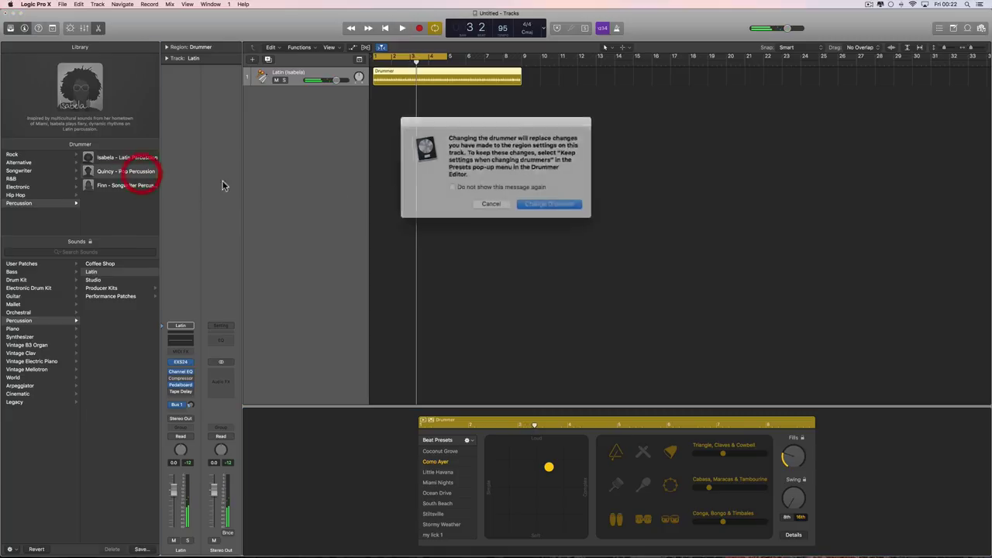
click(540, 200)
key(space)
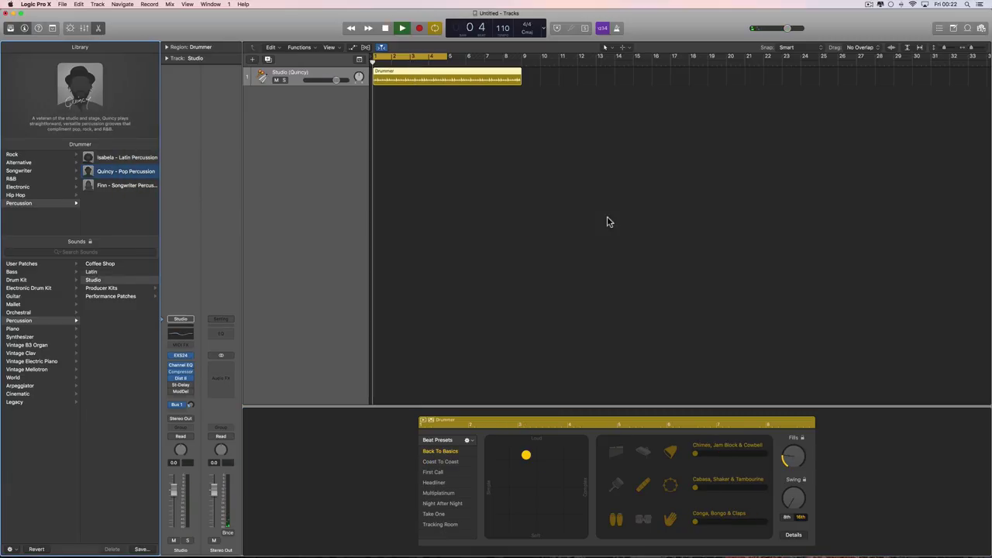
click(448, 463)
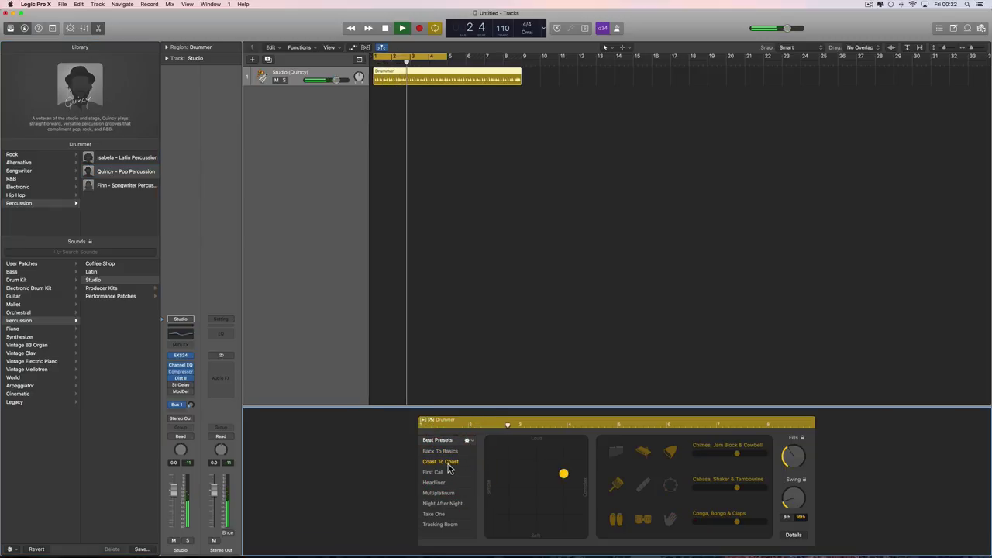
click(444, 483)
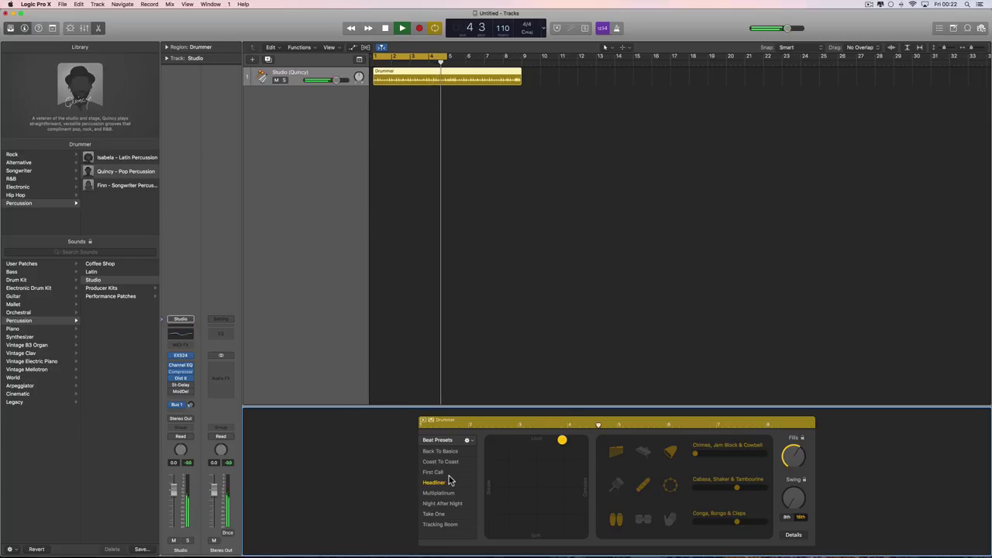
key(space)
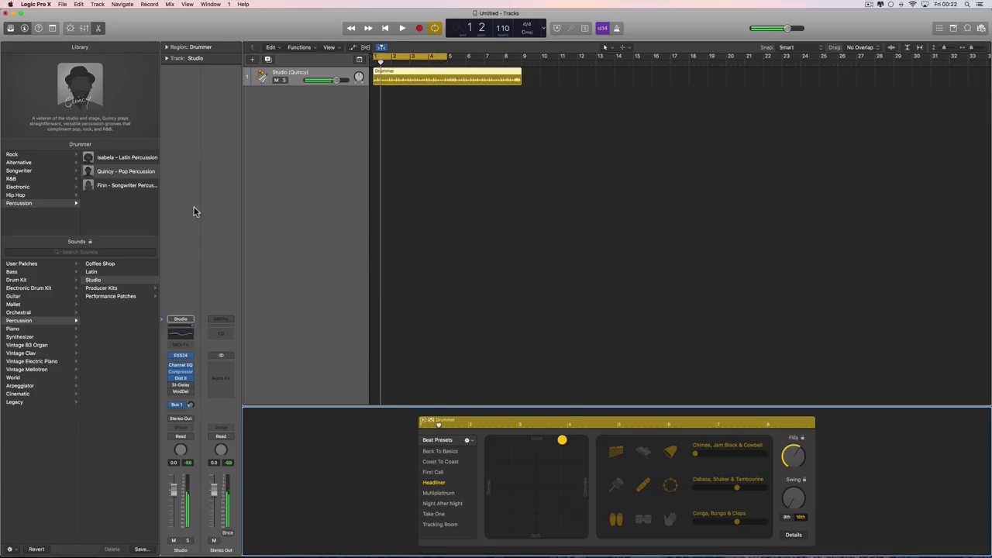
- Change the track to the Songwriter Percussion drummer and audition its beat
click(124, 188)
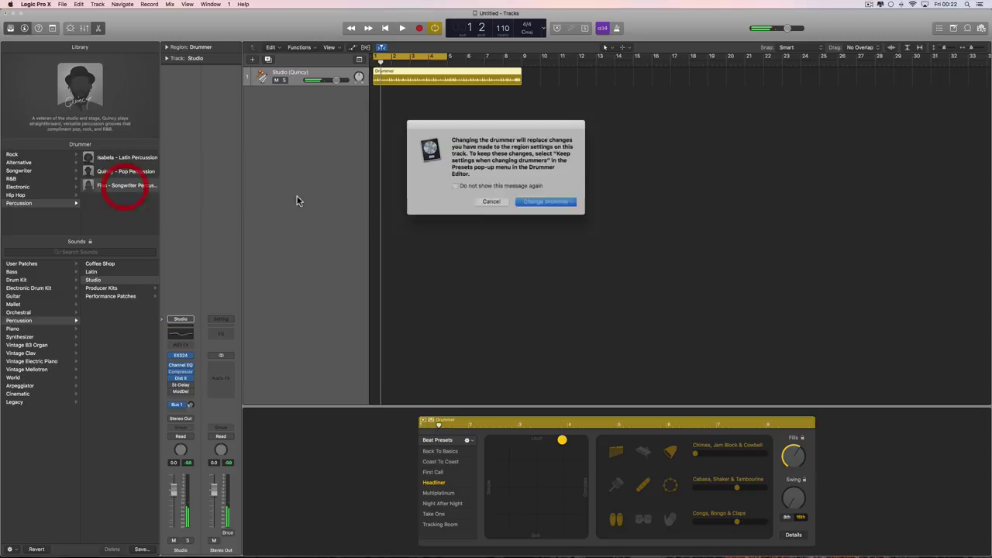
click(539, 199)
key(space)
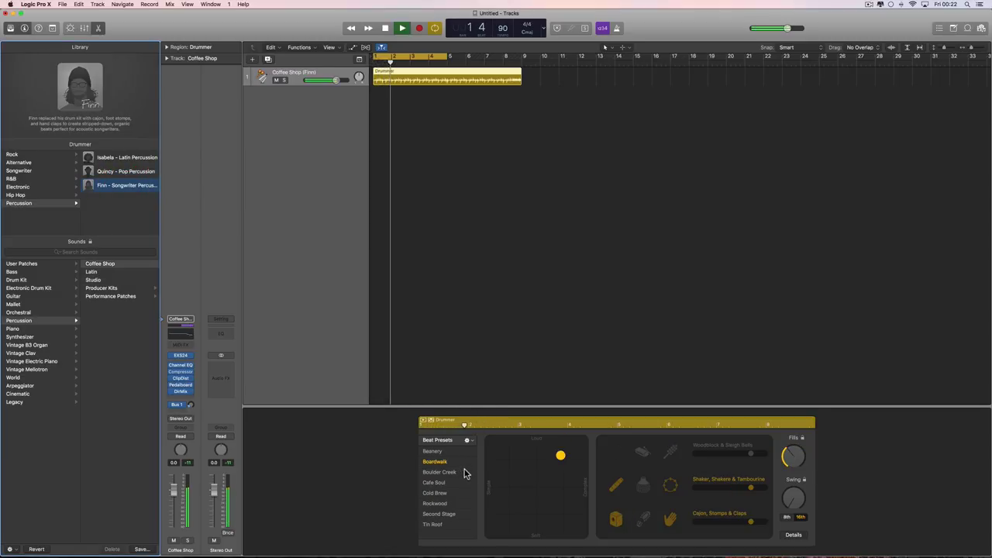
key(space)
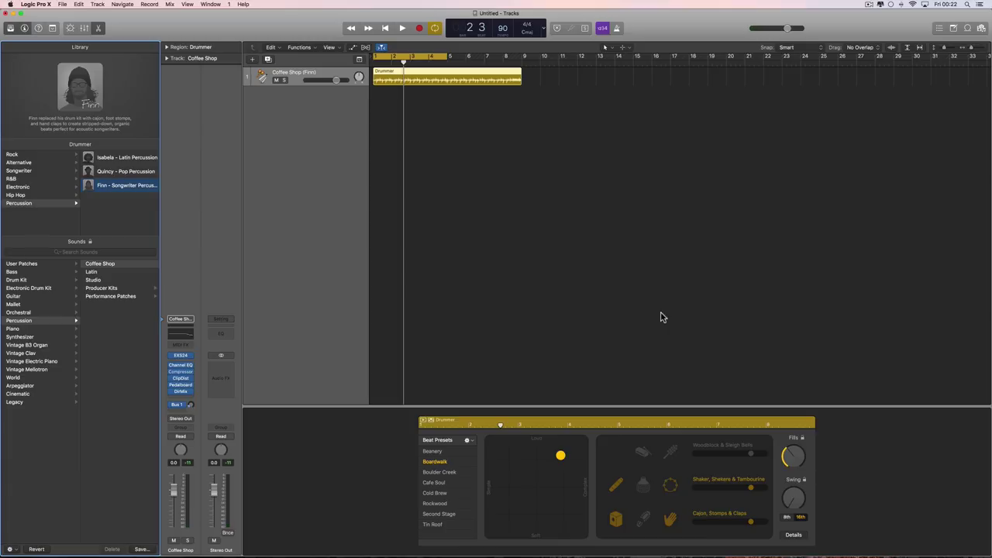
- Step through the Latin, Pop and Songwriter Percussion drummers in the library
click(135, 161)
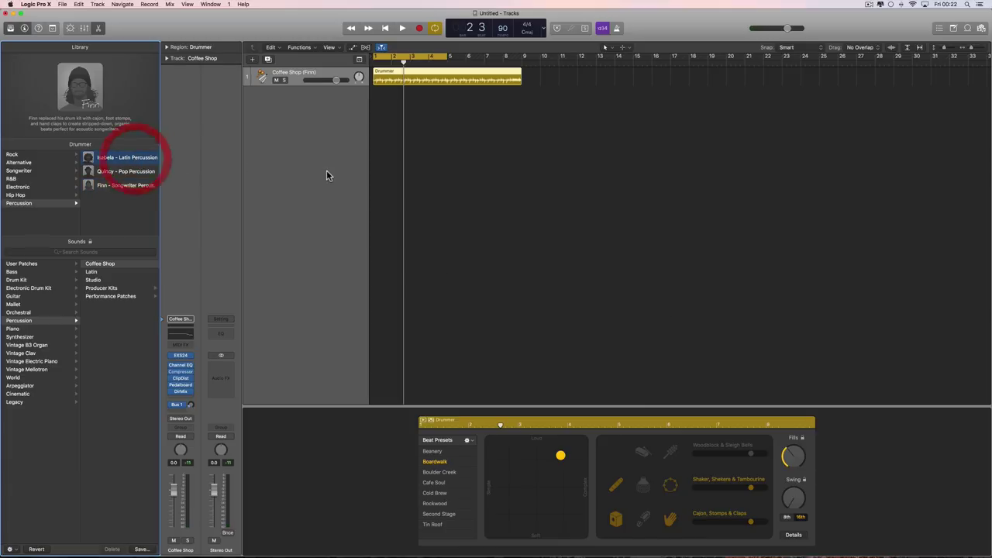
click(139, 172)
click(136, 186)
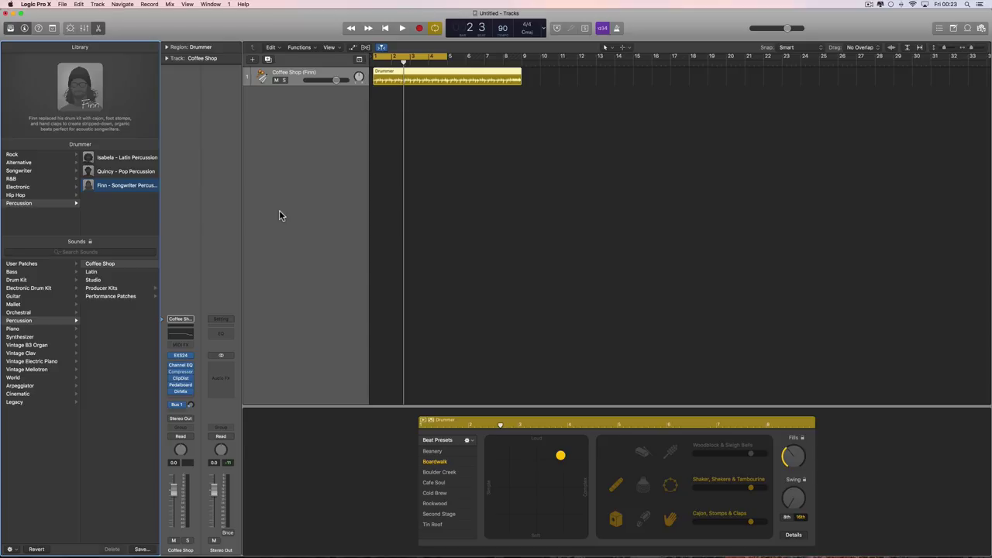
- Assign the Latin Percussion drummer and inspect which sampler instrument its EXS24 plug-in uses
click(116, 157)
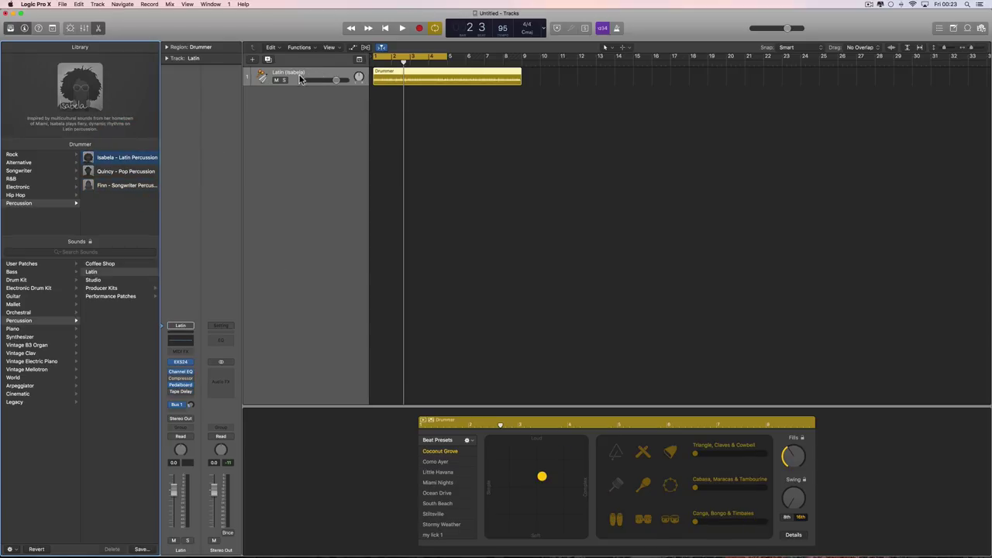
click(182, 364)
drag(152, 38, 434, 166)
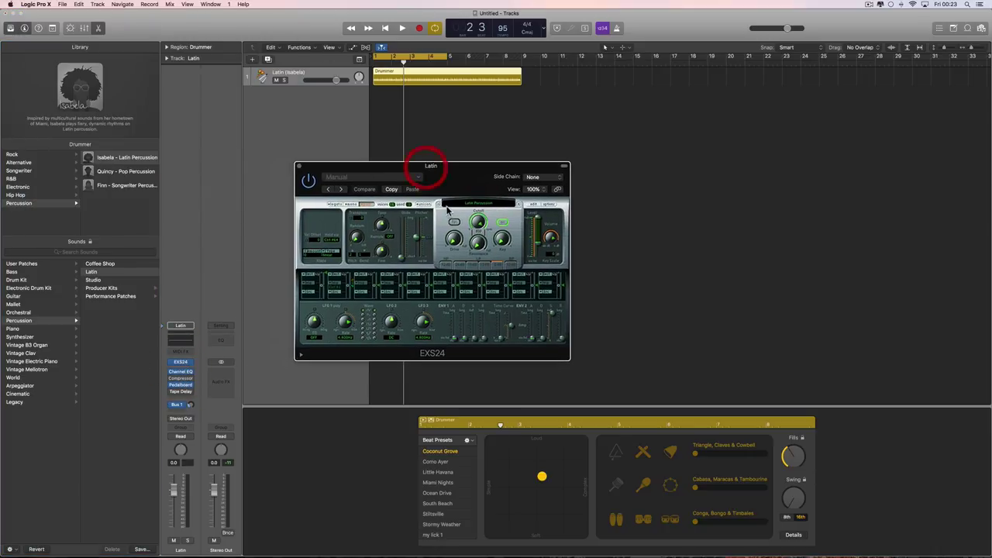
click(467, 202)
click(470, 190)
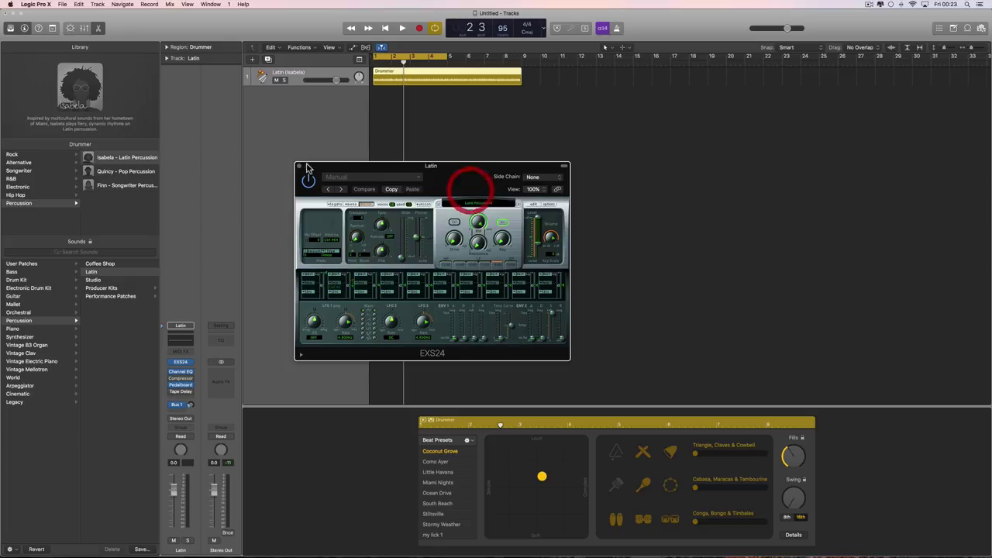
click(300, 166)
- Assign the Pop Percussion drummer and inspect which sampler instrument its EXS24 plug-in uses
click(124, 171)
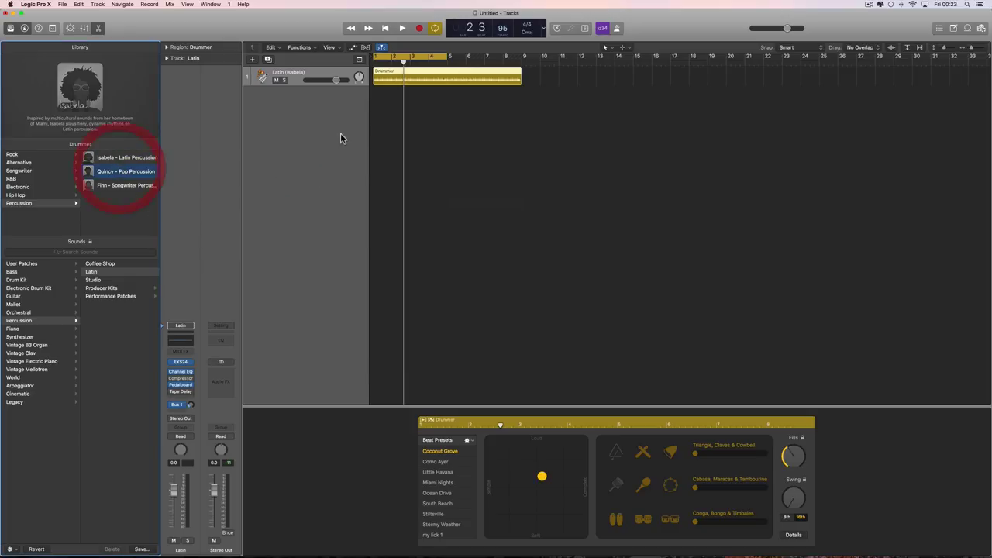
click(181, 356)
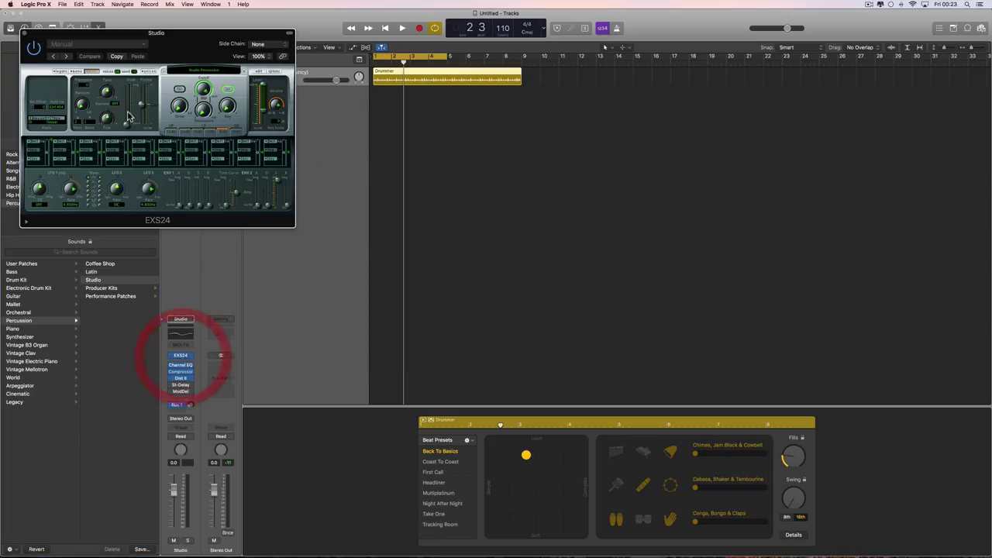
drag(134, 32, 405, 186)
click(474, 224)
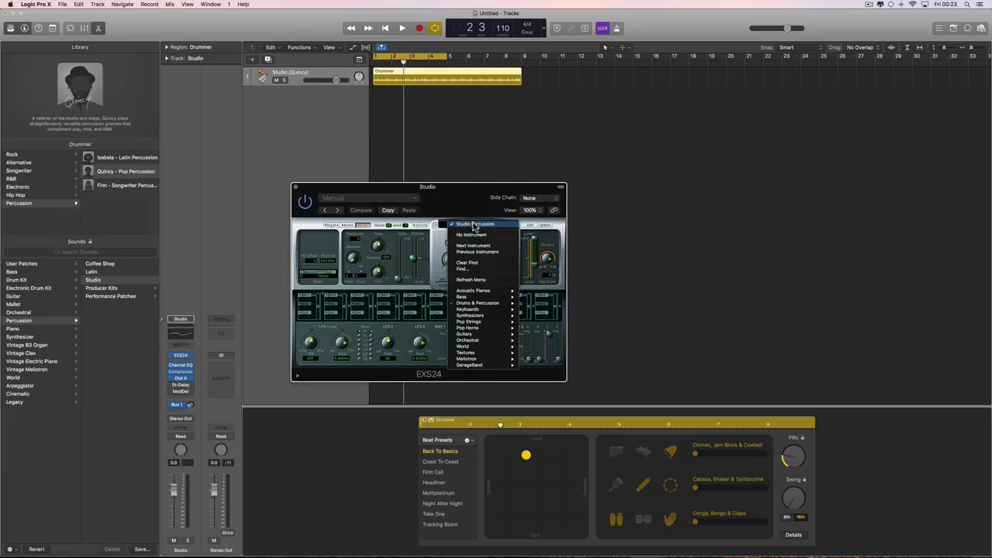
click(465, 215)
click(295, 186)
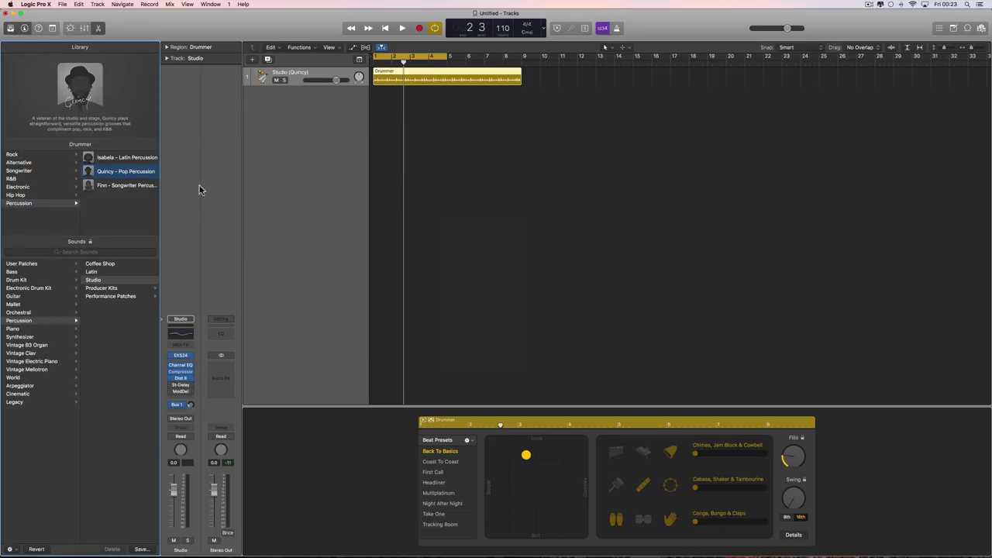
- Assign the Songwriter Percussion drummer and inspect which sampler instrument its EXS24 plug-in uses
click(130, 185)
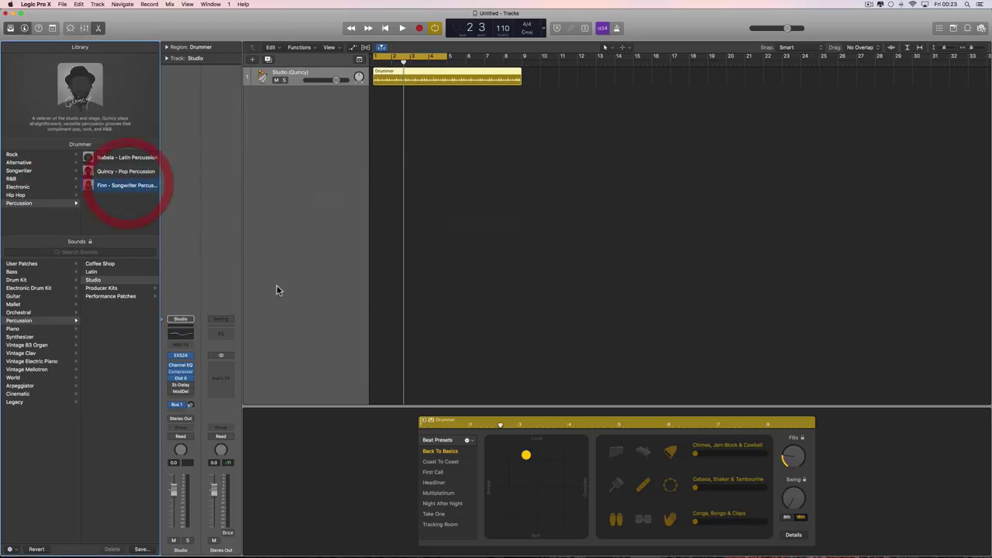
click(181, 357)
drag(148, 33, 434, 195)
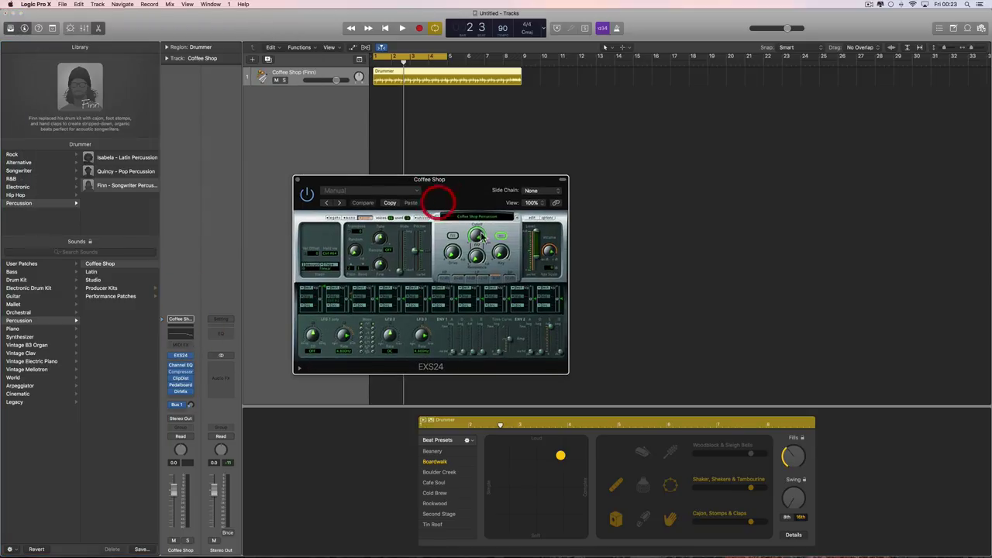
click(477, 216)
click(471, 192)
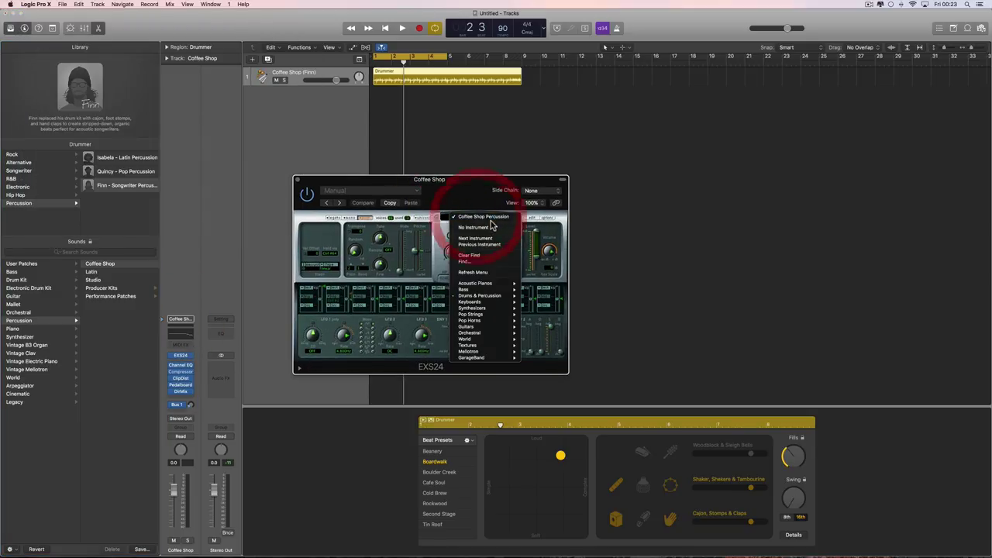
click(296, 181)
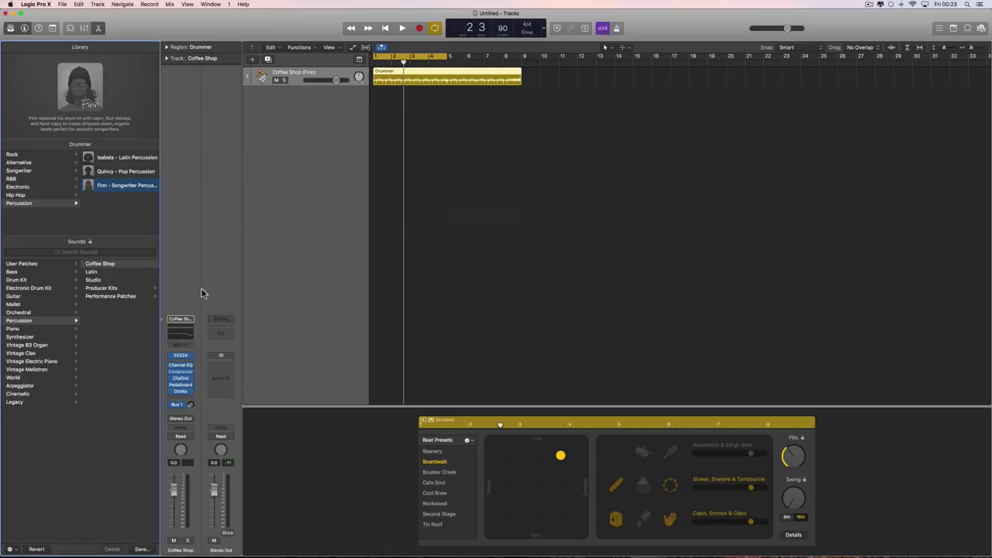
- Assign the Latin Percussion drummer with the Como Ayer beat preset, make the beat louder and more complex, and audition it
click(116, 291)
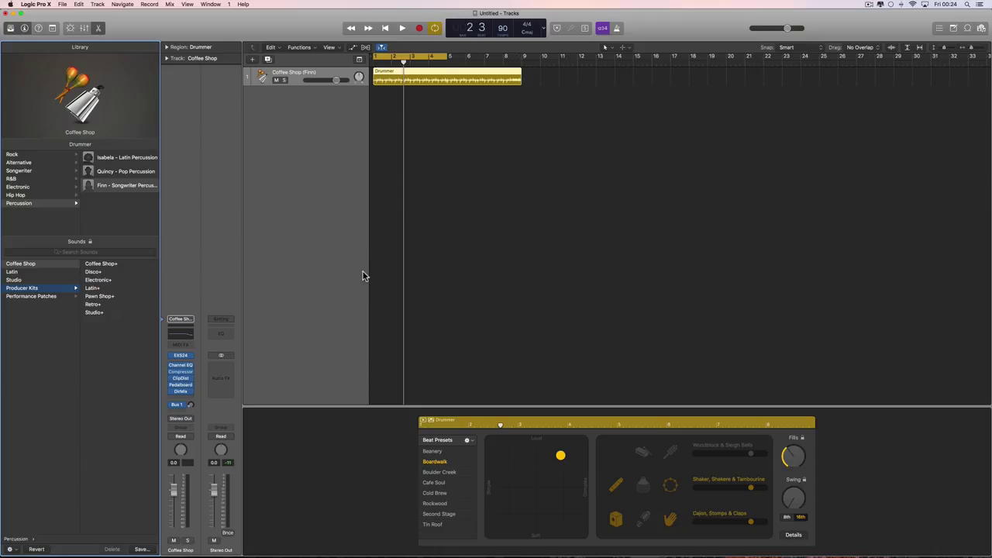
click(134, 158)
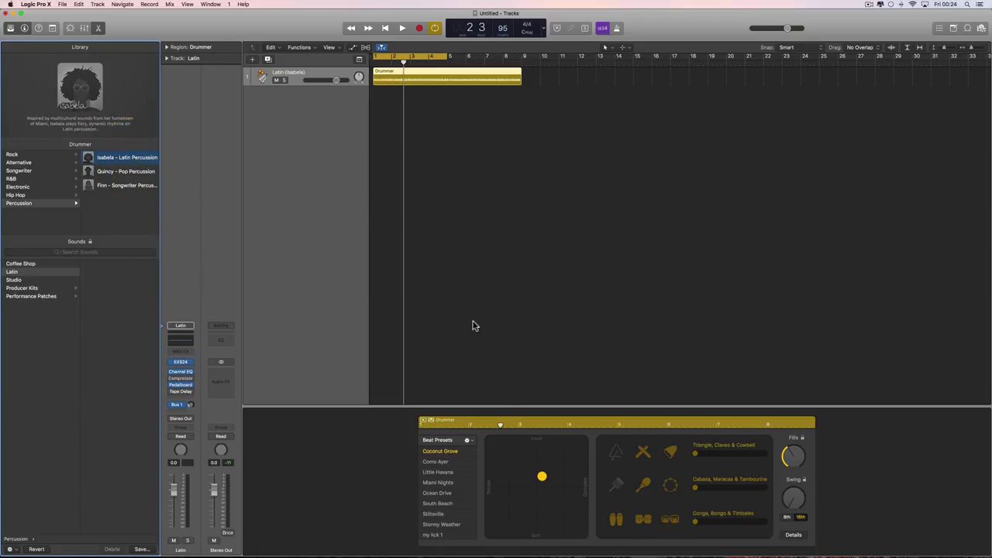
click(435, 462)
drag(549, 468, 564, 465)
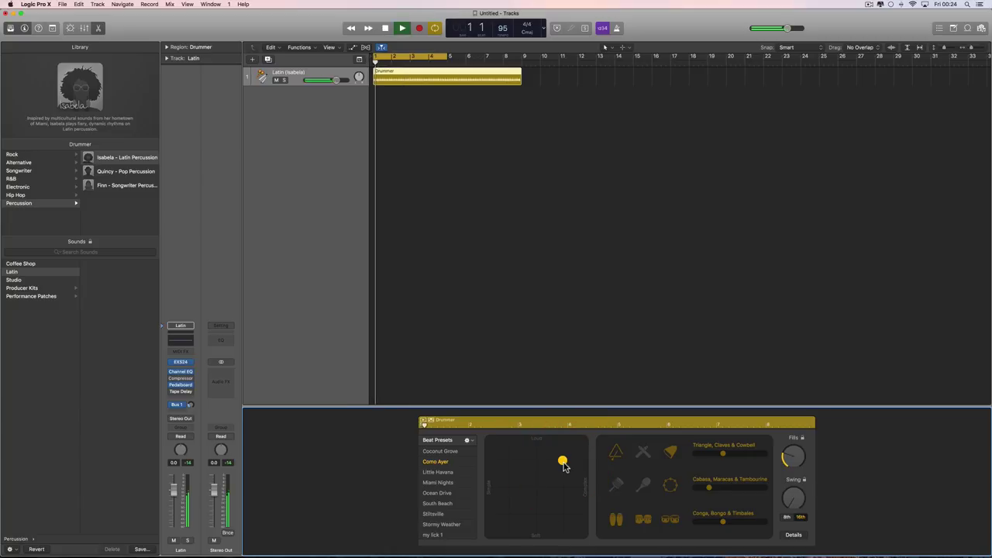
key(space)
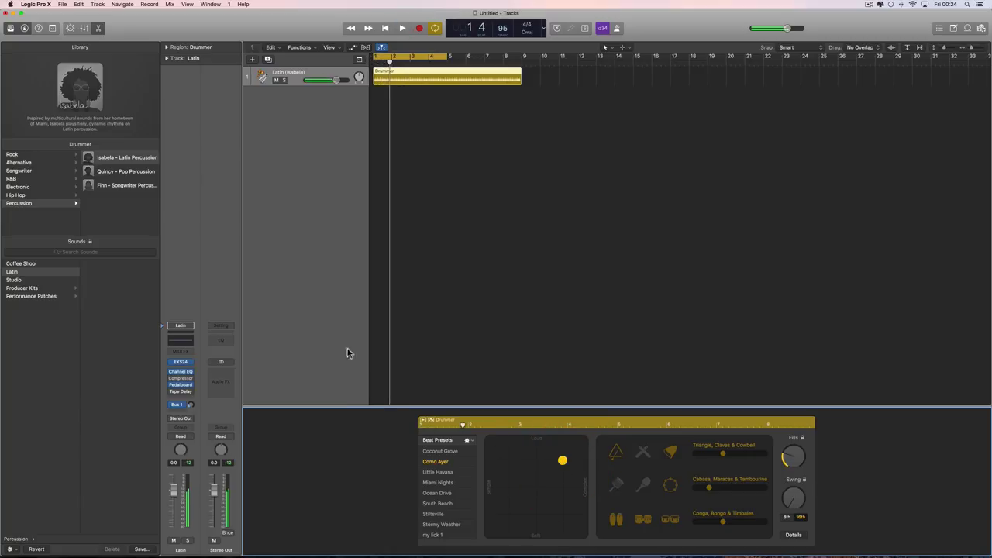
- Load the Latin+ producer kit, then show the mixer and expand the track stack to review its individual percussion tracks
click(37, 289)
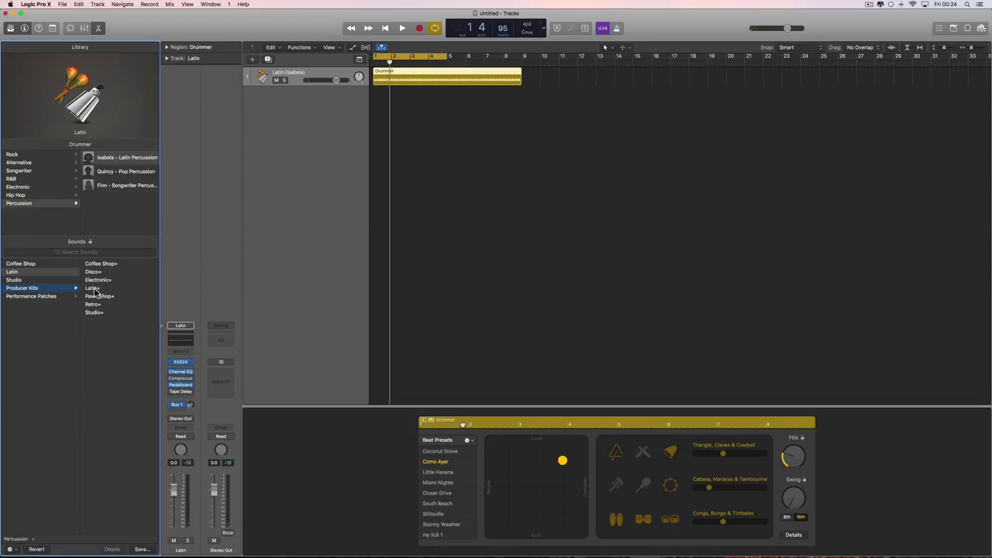
click(94, 287)
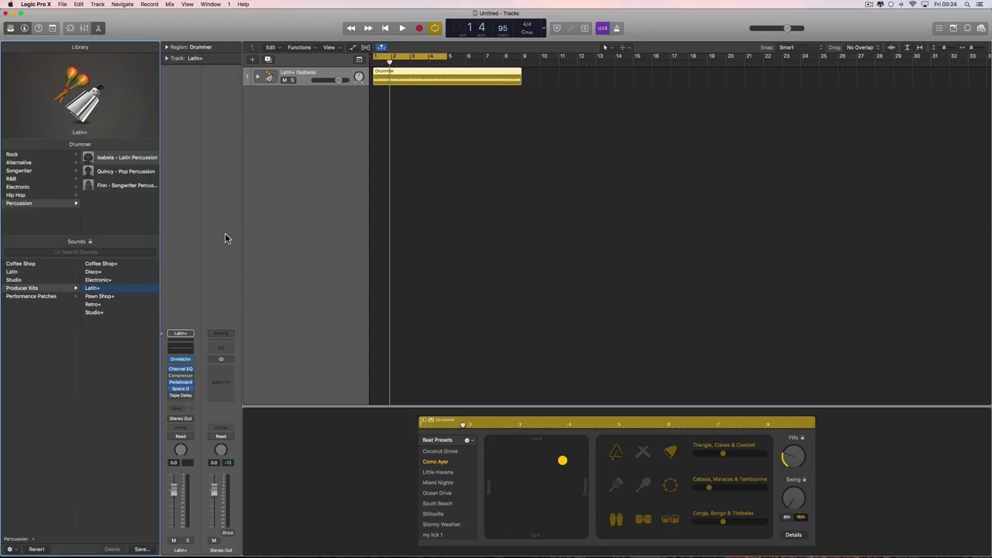
click(84, 28)
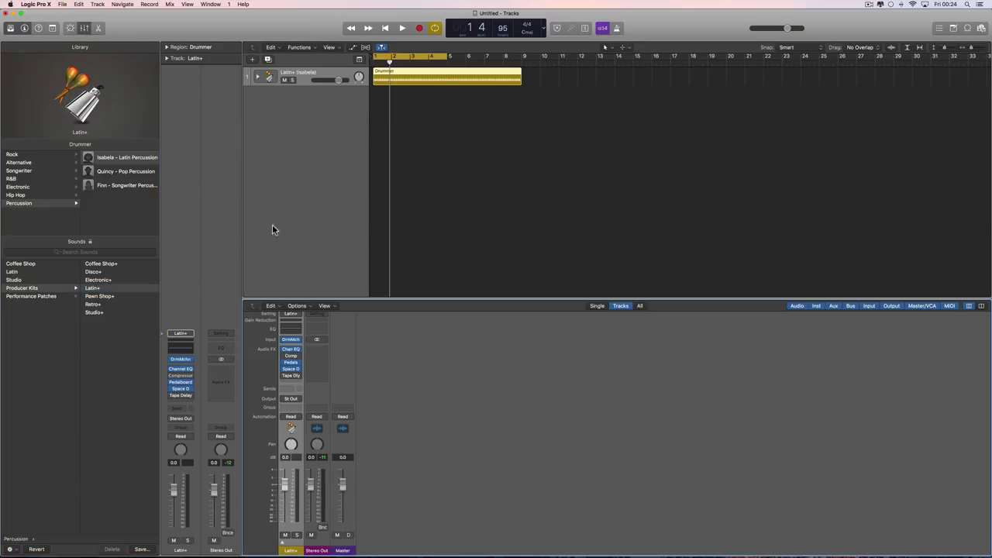
click(258, 79)
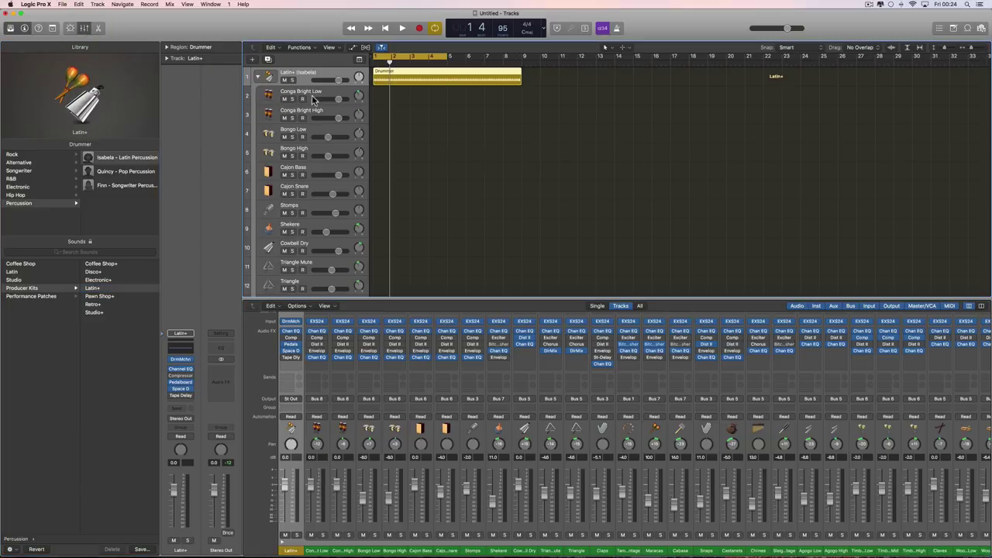
scroll(309, 210, down, 3)
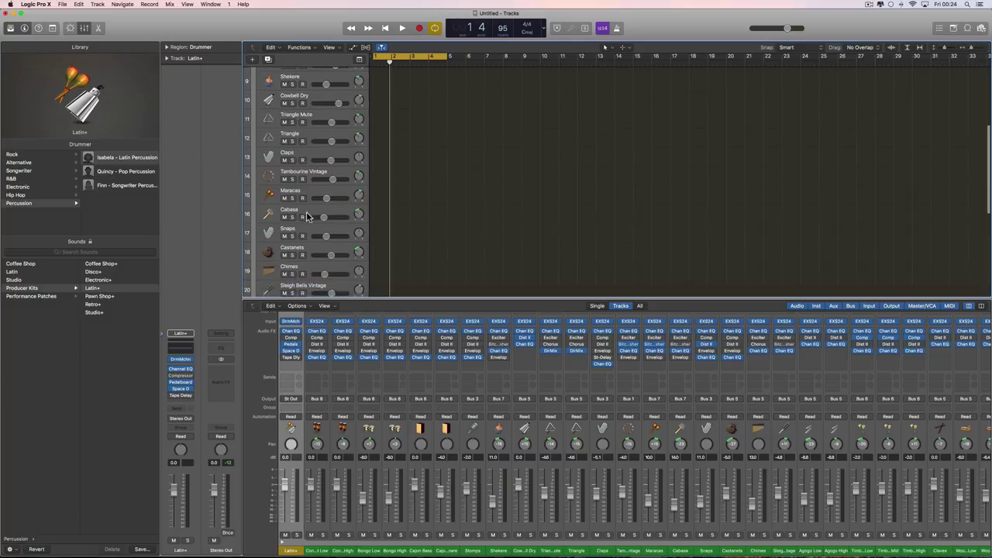
scroll(306, 211, up, 3)
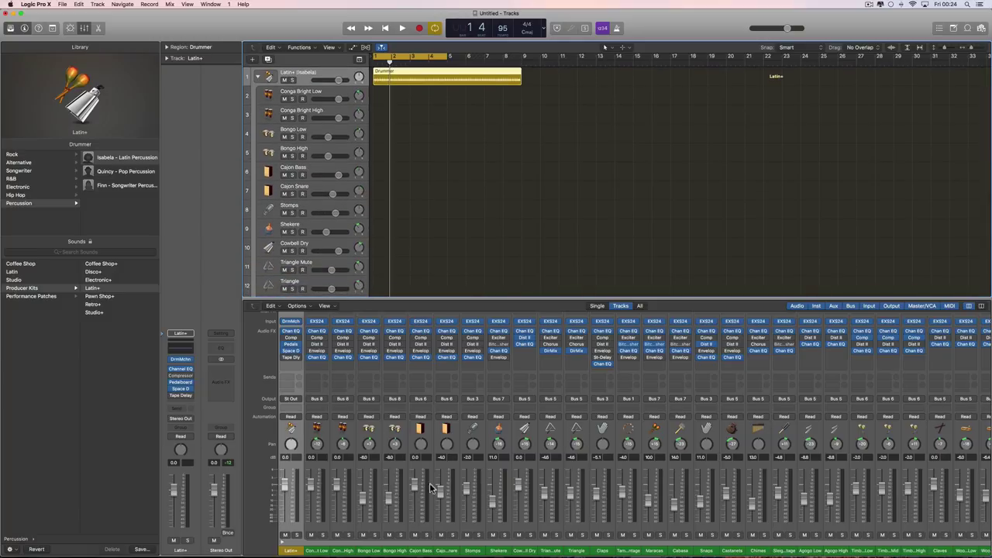
- Select the kit's individual instrument channels in the mixer, from Conga Bright Low through Jam Block High, and look across them
click(321, 526)
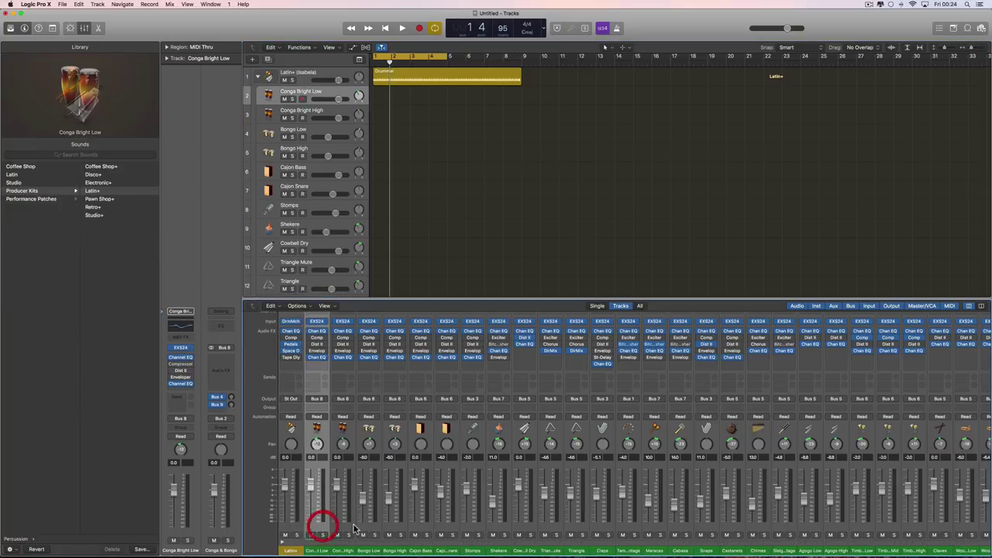
scroll(587, 509, right, 5)
scroll(586, 509, right, 3)
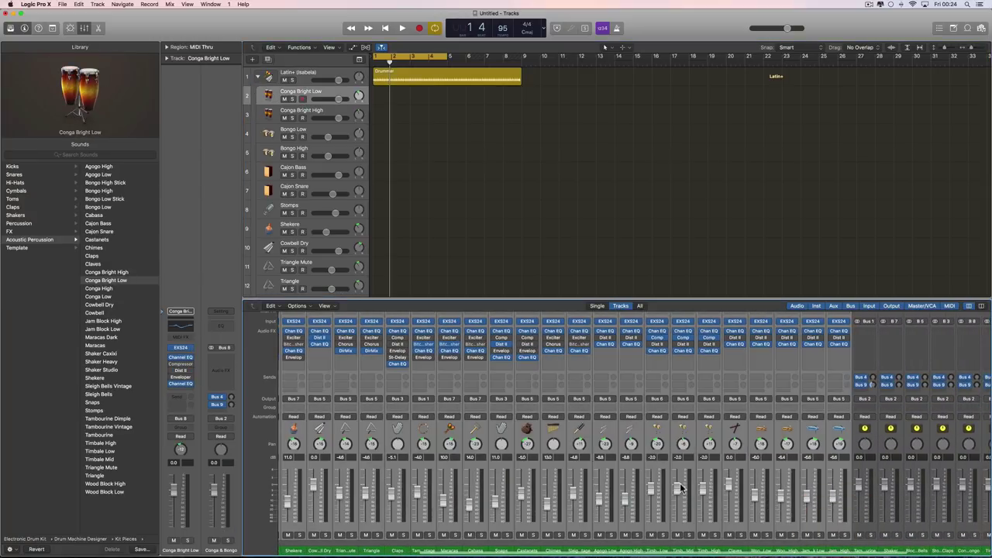
scroll(680, 488, left, 6)
scroll(681, 489, right, 9)
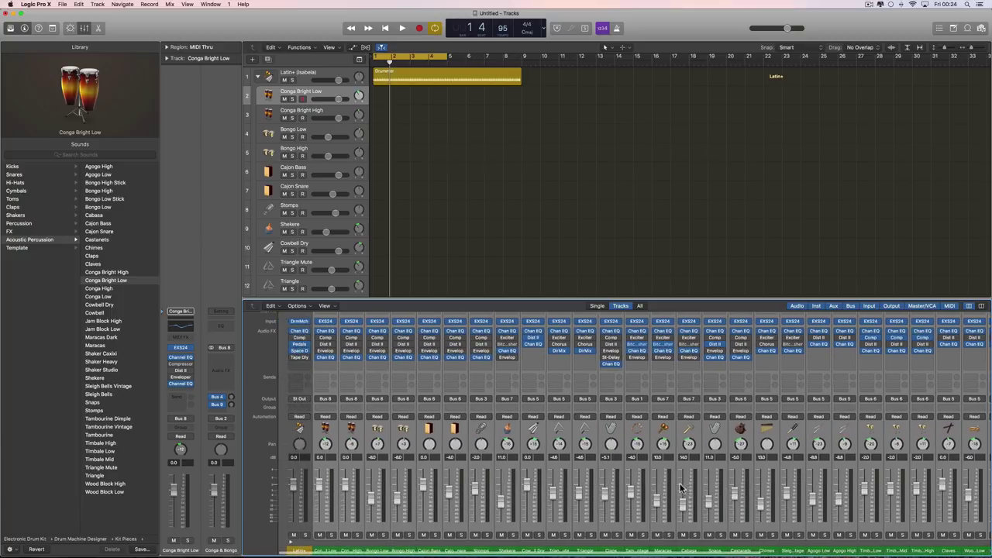
scroll(680, 488, right, 2)
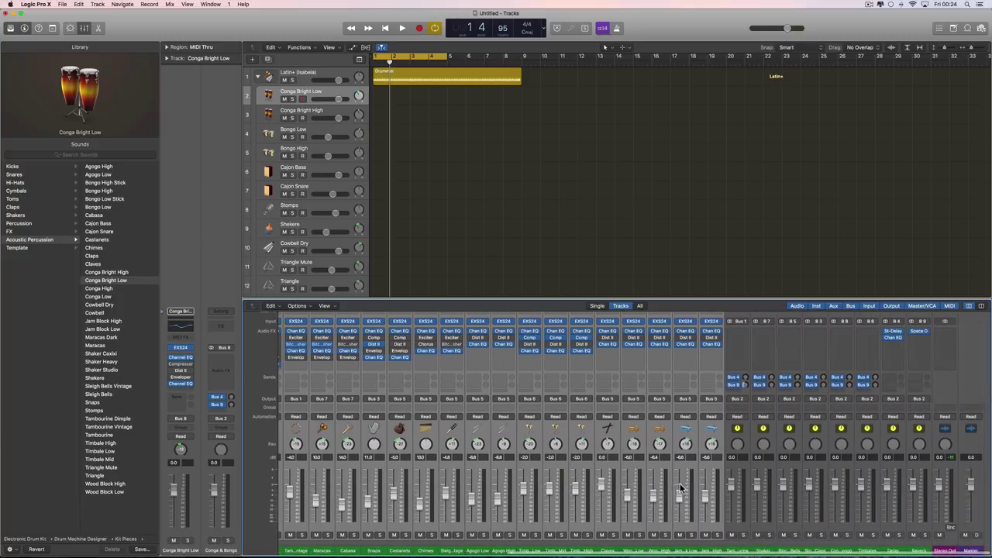
- Highlight the Latin+ kit's aux channels in the mixer, from Tambourine through Timbales plus Delay and Reverb
click(750, 530)
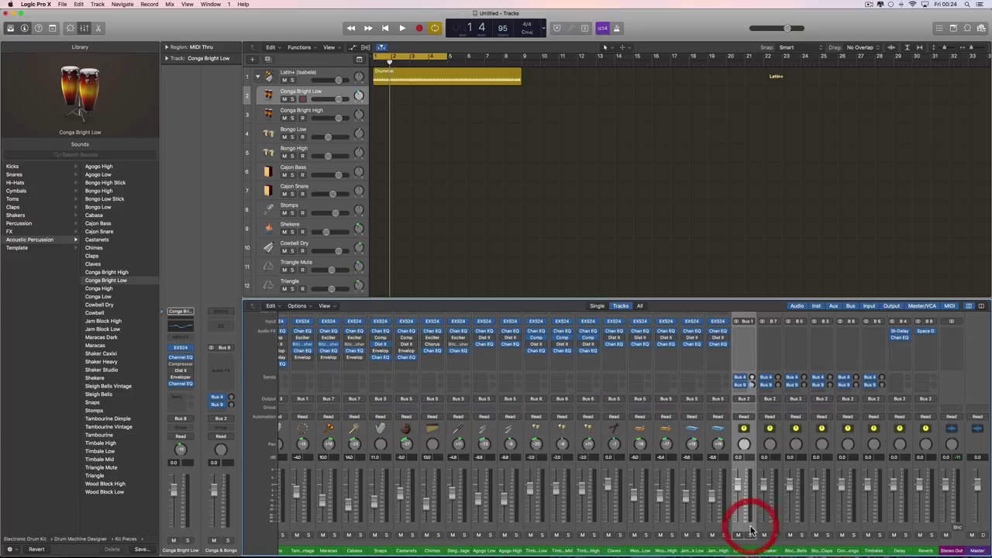
shift+click(873, 530)
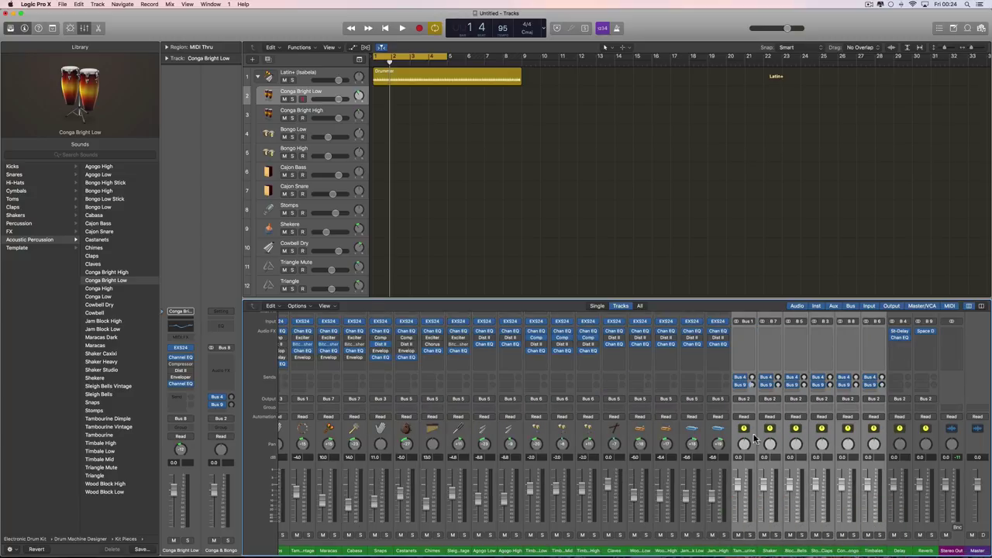
shift+click(904, 530)
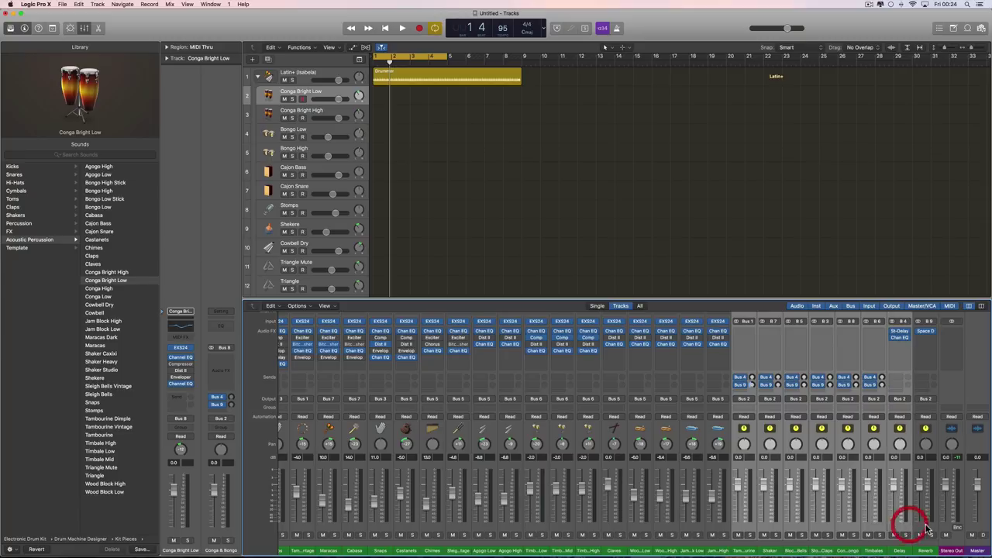
shift+click(925, 531)
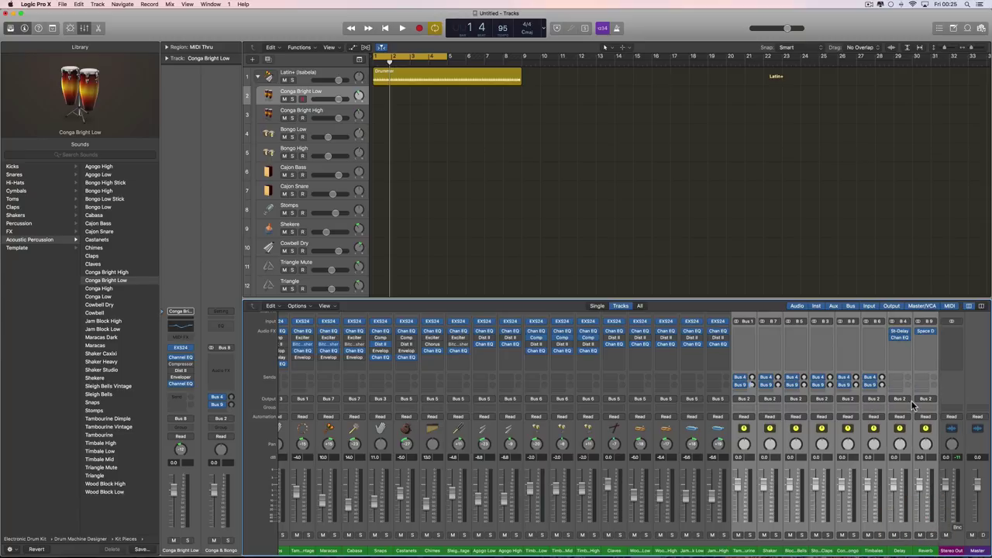
- Try the Latin+ main channel's volume fader during playback, then stop and return it to 0.0 dB
scroll(465, 473, left, 10)
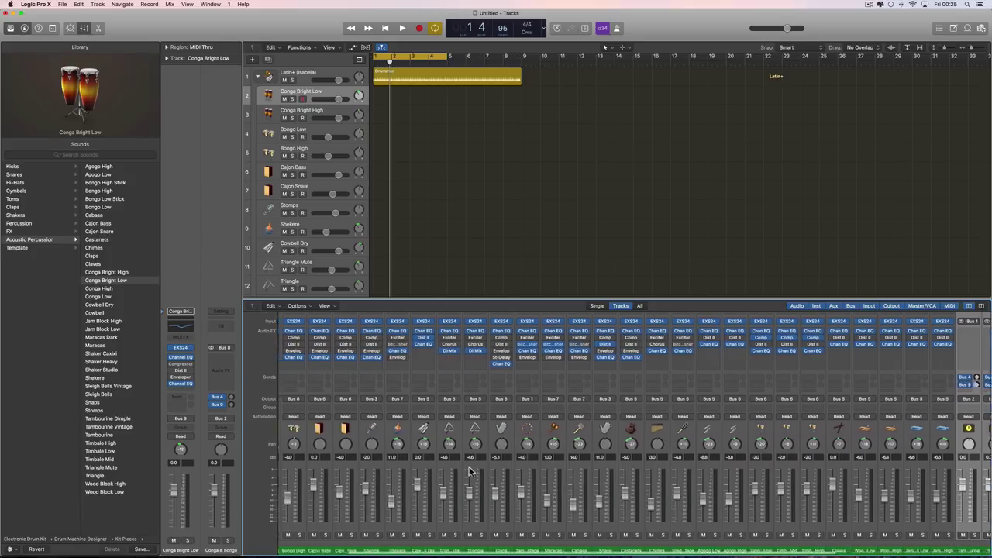
click(294, 539)
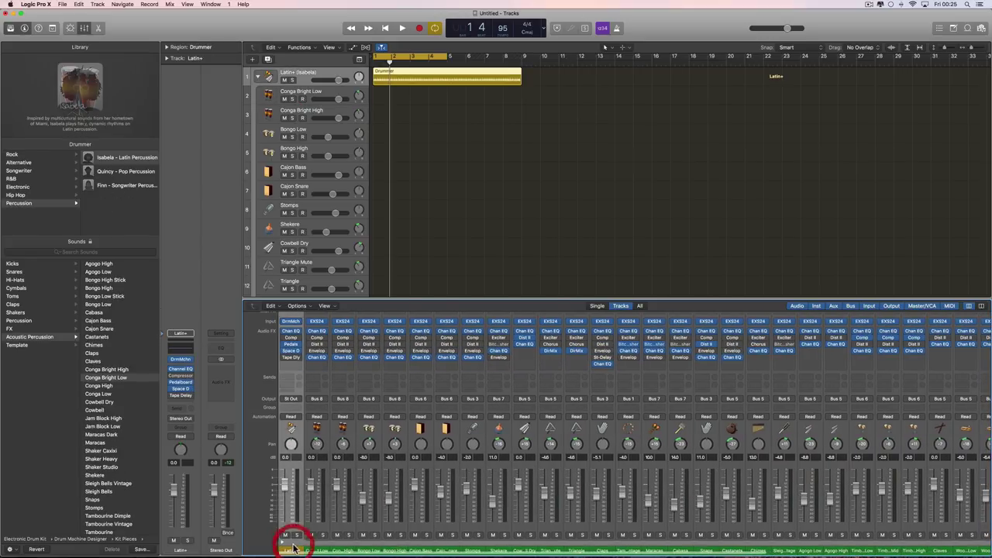
key(space)
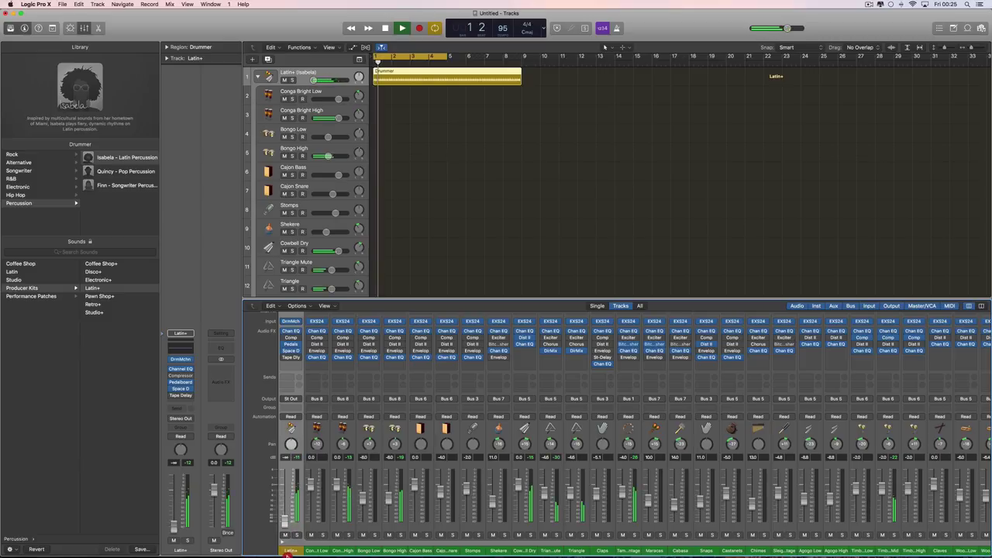
click(282, 505)
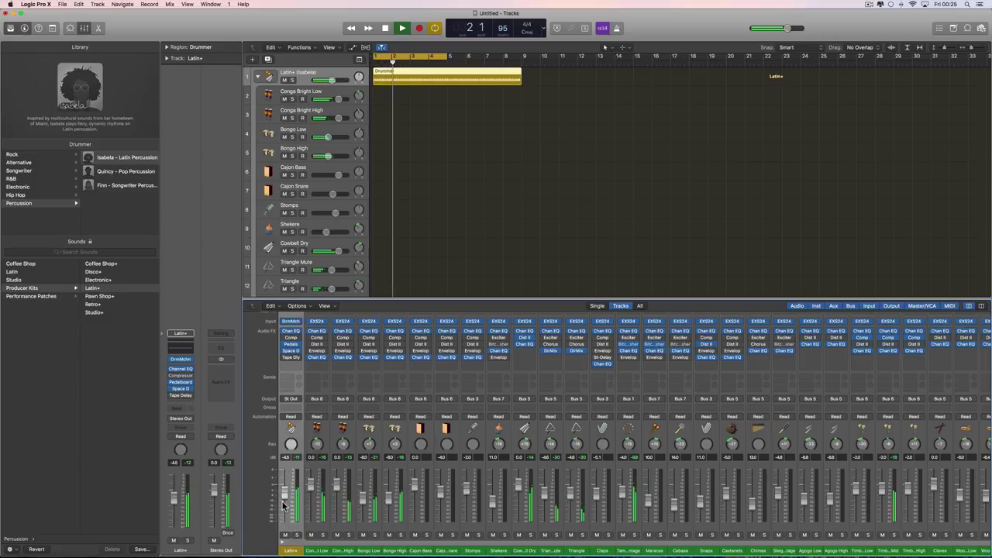
key(space)
drag(282, 502, 285, 486)
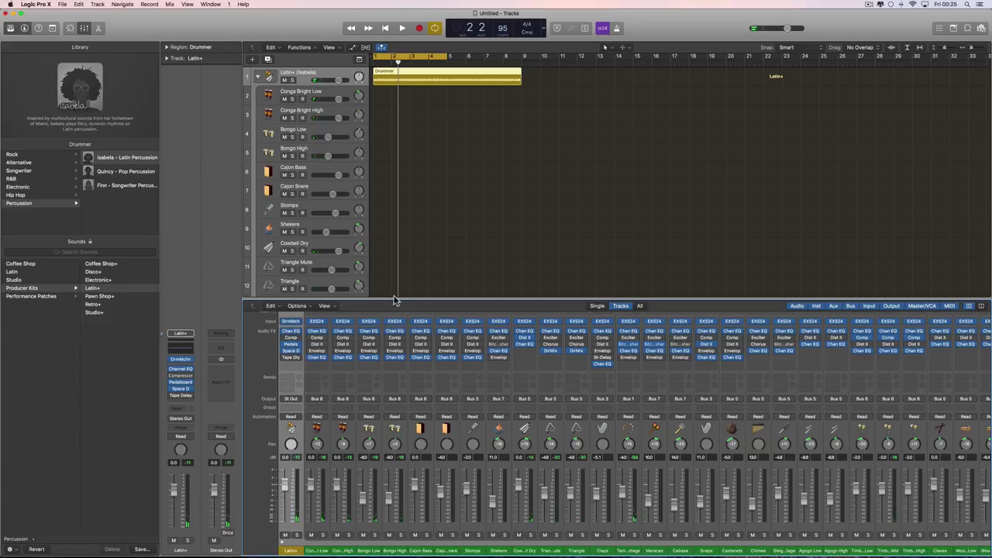
- Enlarge the mixer and review the plug-ins and sends across all of the Latin+ kit's channel strips
drag(413, 299, 405, 268)
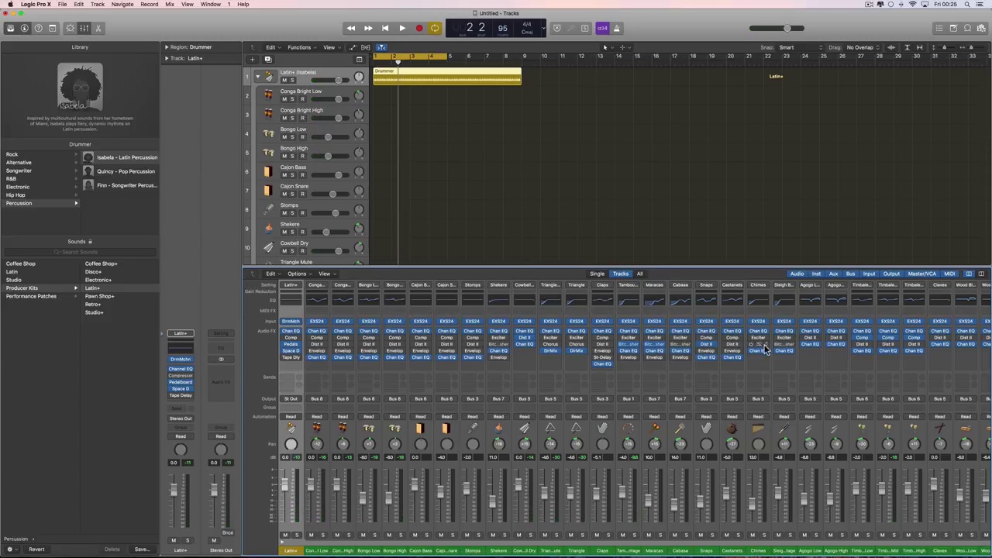
scroll(775, 380, right, 10)
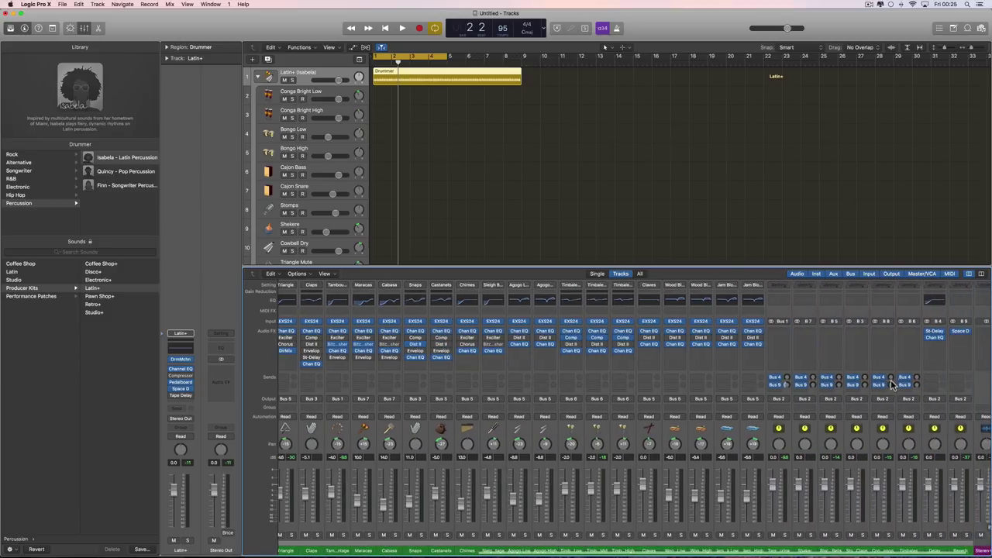
scroll(783, 398, left, 10)
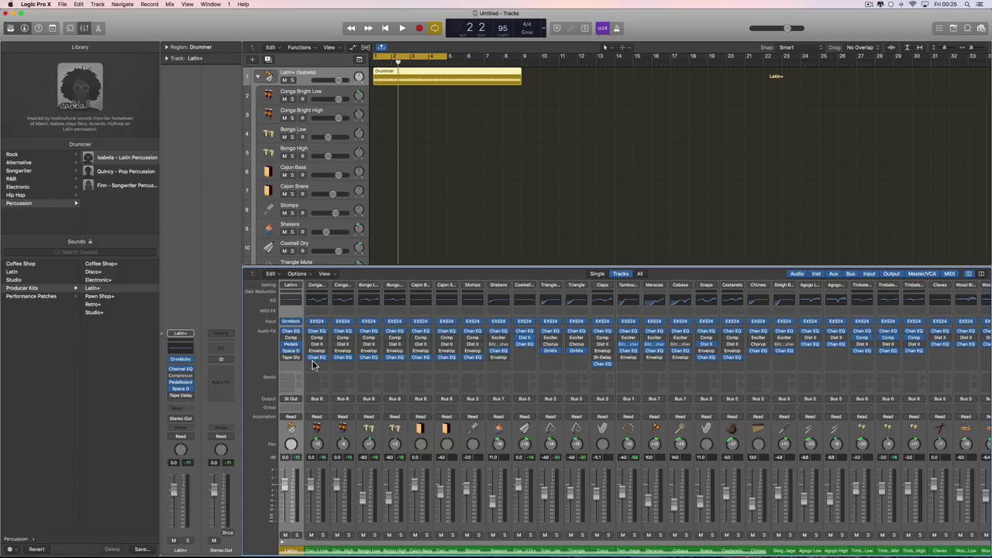
- Open the Latin+ kit in Drum Machine Designer and browse the Acoustic Percussion sounds for the Conga Bright Low pad
click(179, 361)
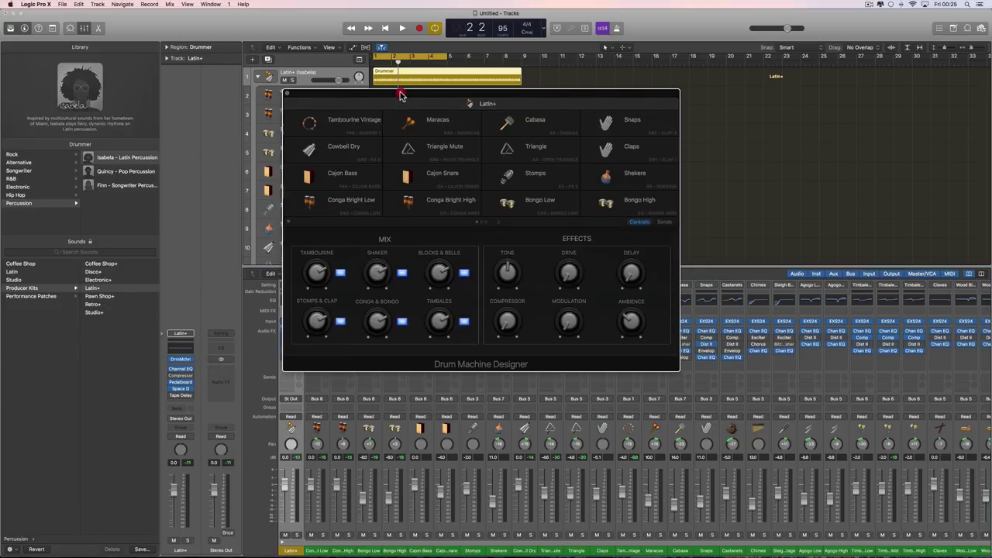
drag(398, 93, 450, 71)
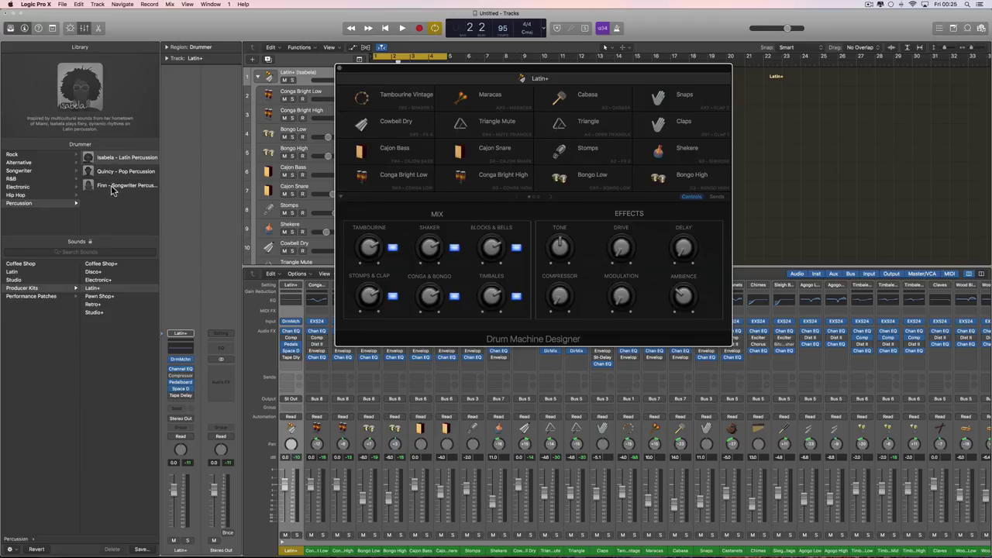
click(398, 183)
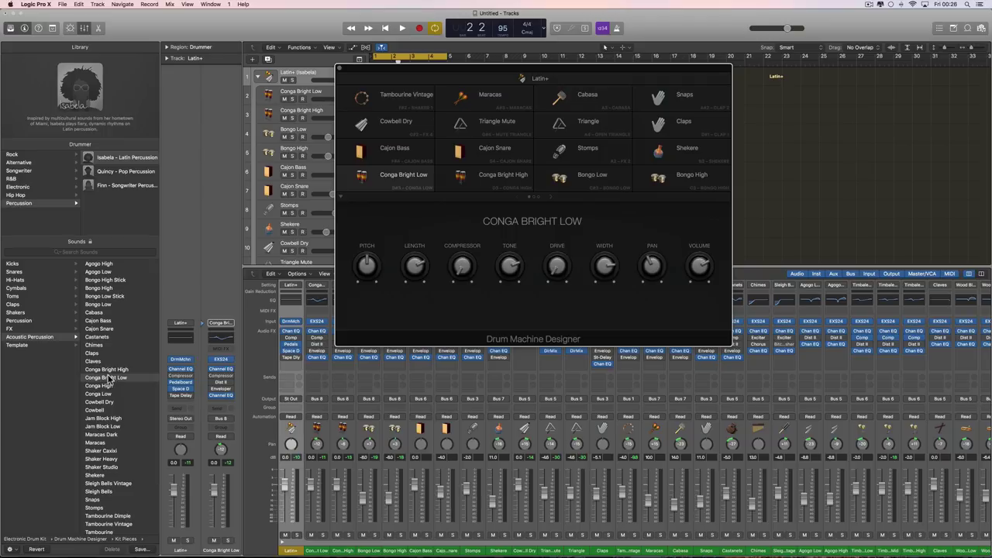
click(31, 344)
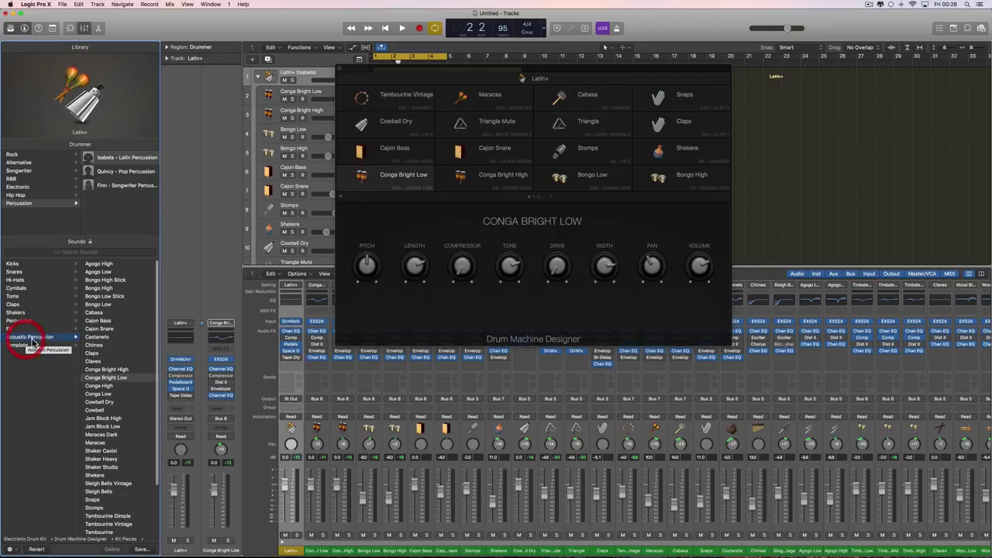
scroll(98, 343, down, 3)
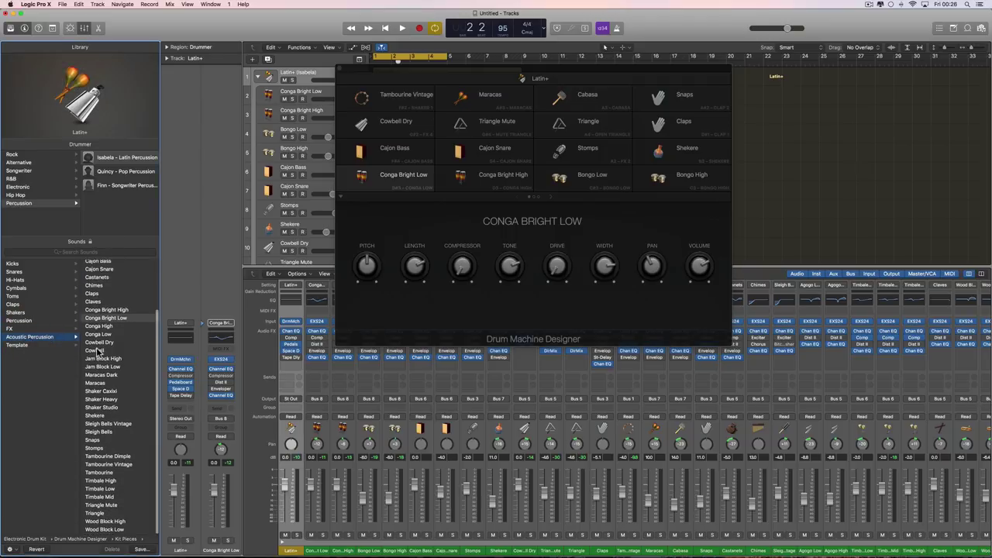
- Look back over the start of the Acoustic Percussion sounds, then close Drum Machine Designer
scroll(99, 348, up, 3)
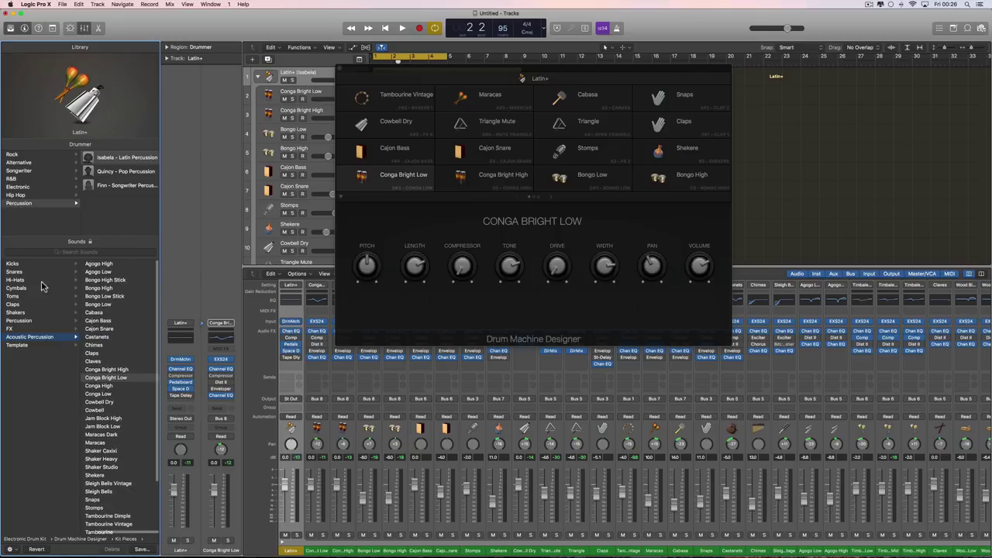
click(338, 72)
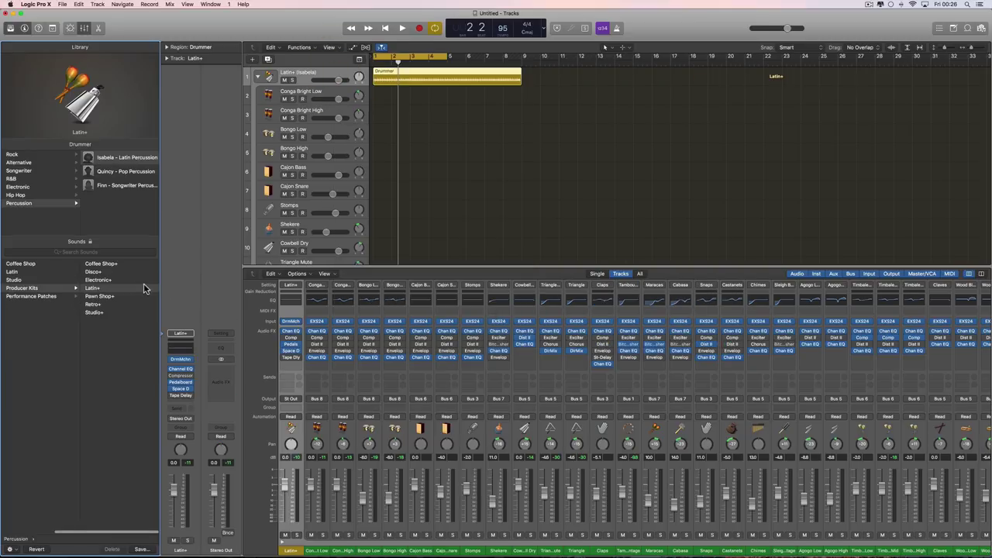
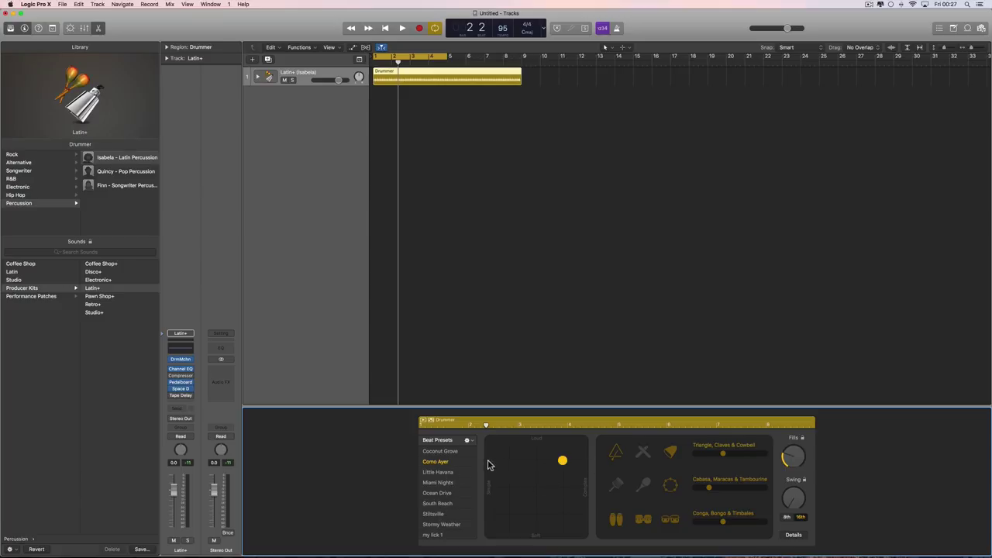
- Review the Beat Presets options for saving and recalling presets, and look through Isabela's preset list including the custom "my lick" entries
click(467, 439)
click(470, 440)
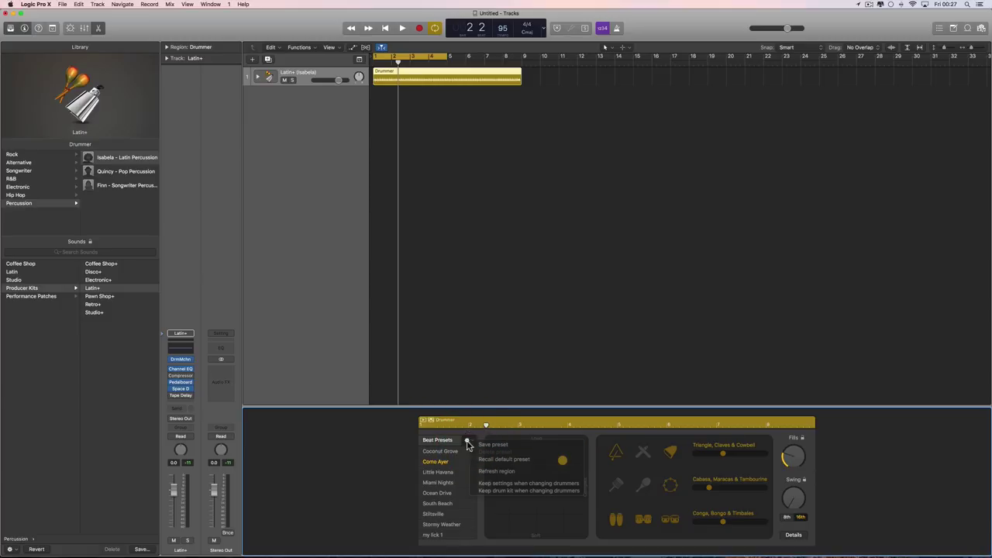
scroll(437, 527, down, 1)
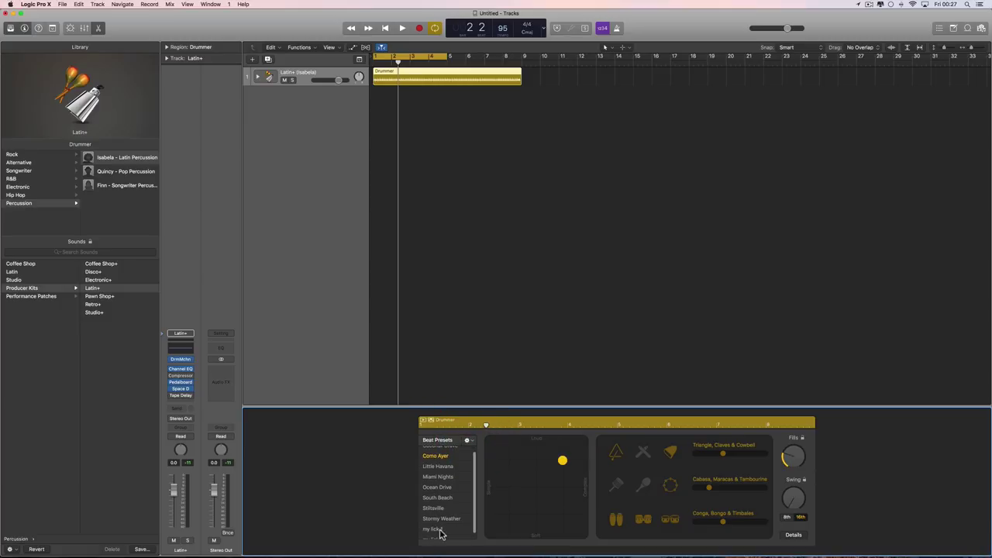
scroll(442, 533, down, 1)
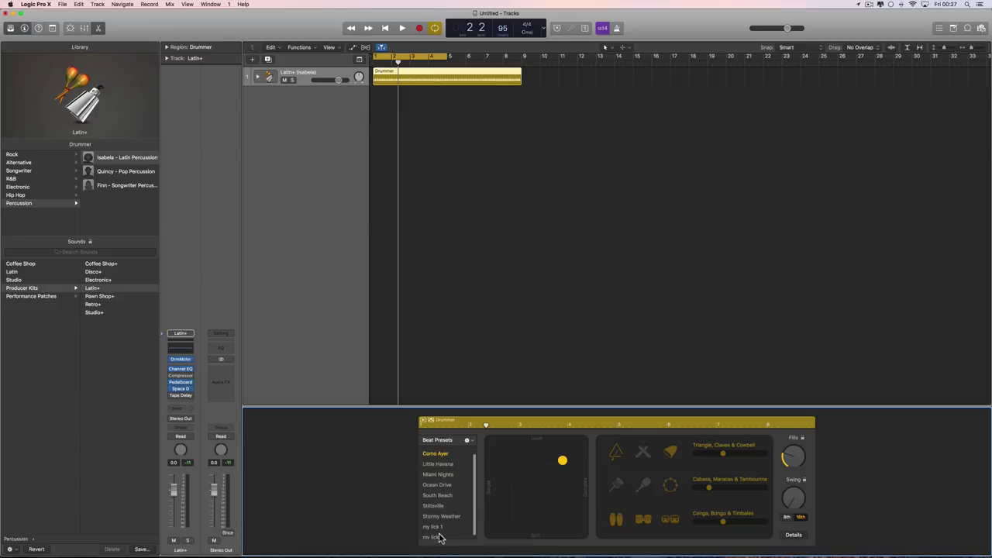
scroll(455, 523, up, 1)
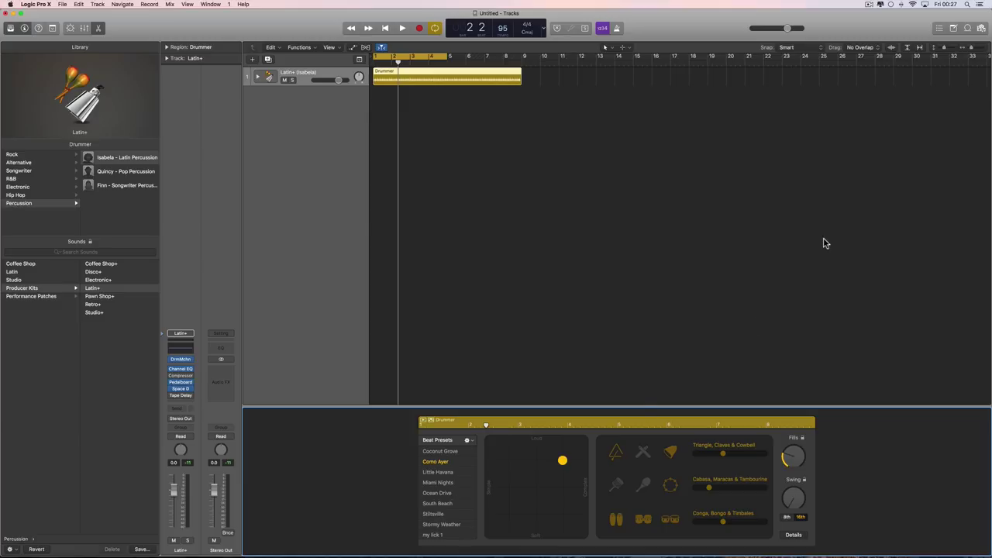
- Show the Apple Loops browser, filter it to the Drummer loop pack, and look through the loops to the end of the list
click(968, 28)
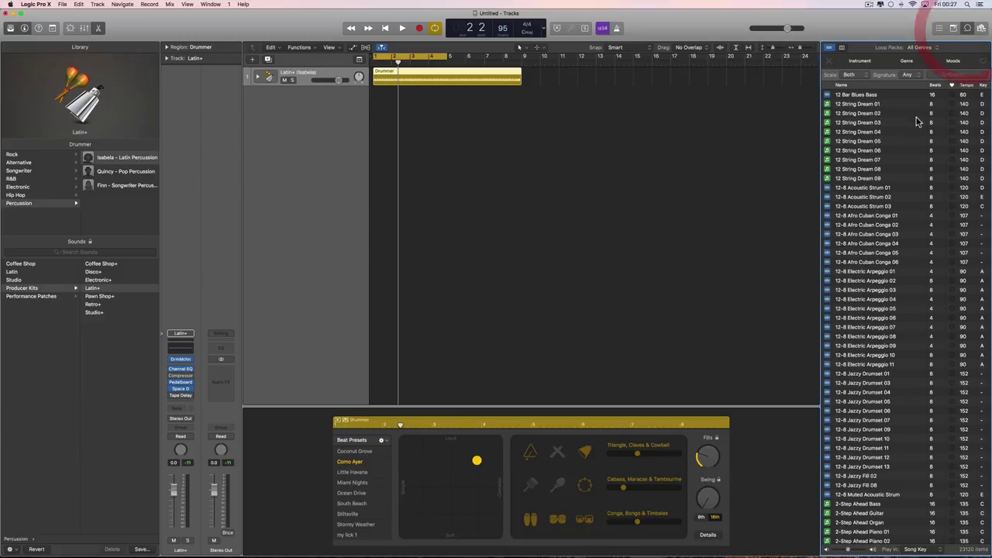
click(937, 48)
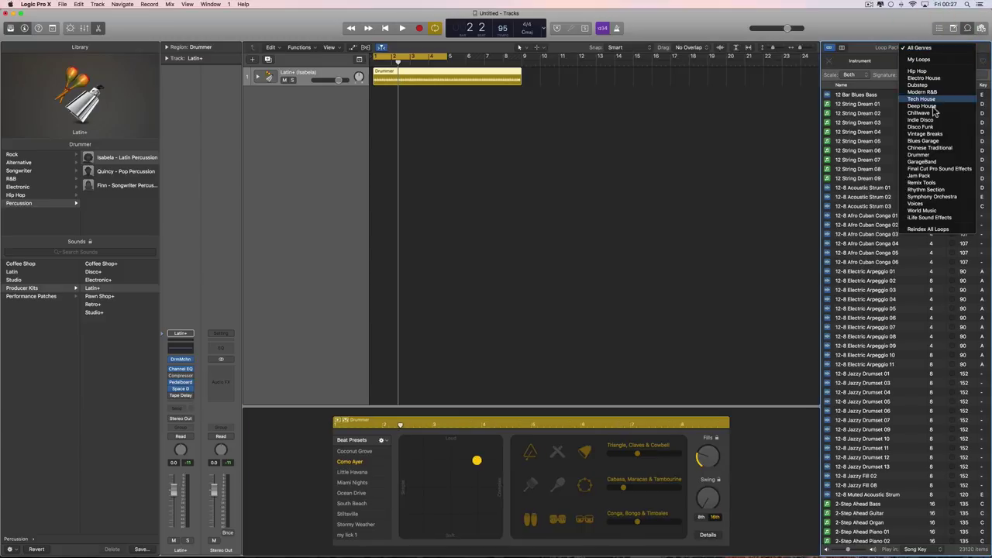
click(918, 154)
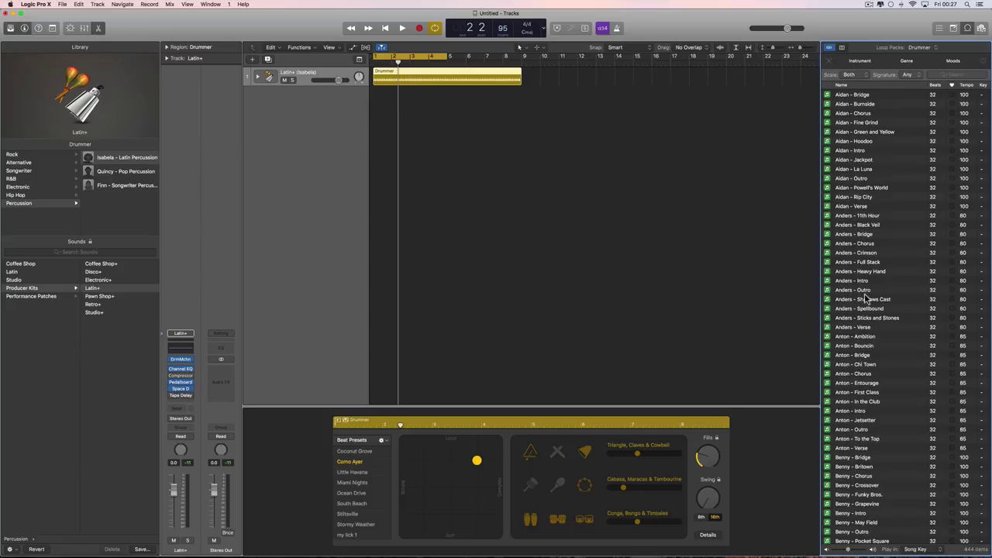
scroll(868, 312, down, 3)
scroll(868, 312, down, 15)
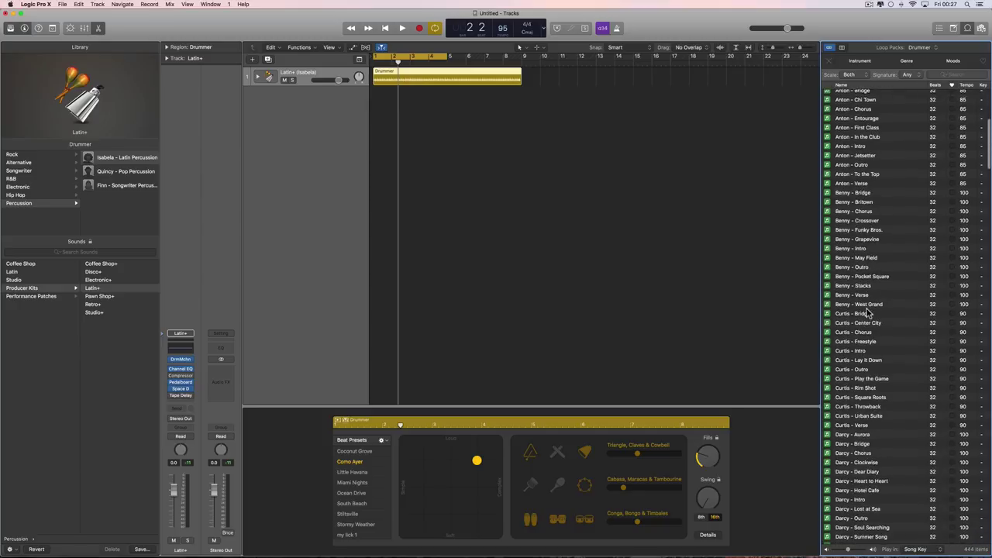
scroll(868, 311, down, 20)
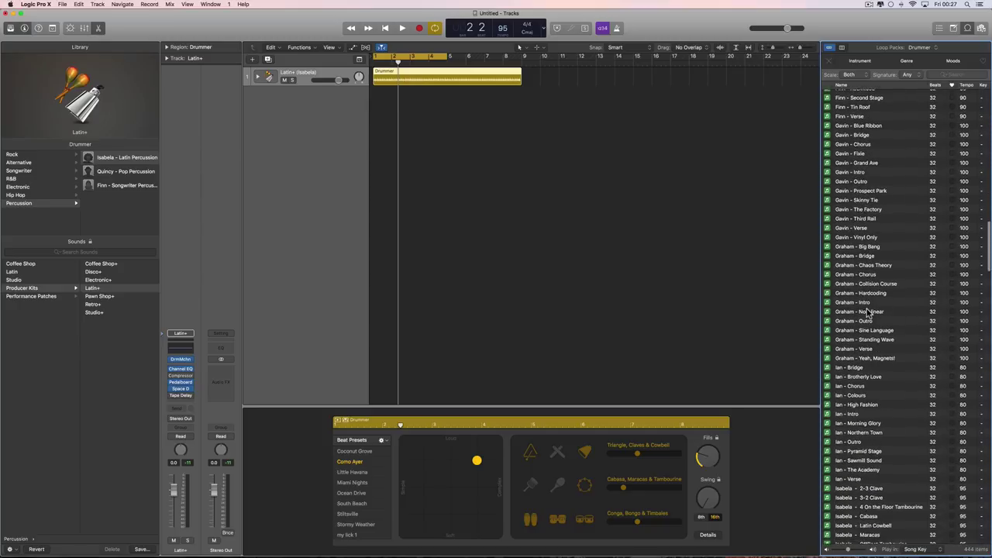
scroll(868, 311, down, 20)
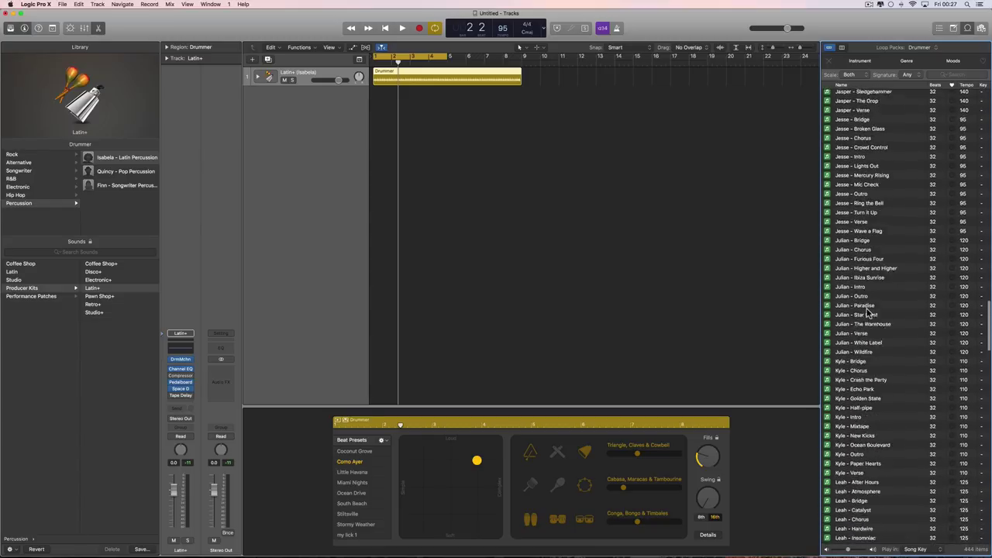
scroll(868, 307, down, 15)
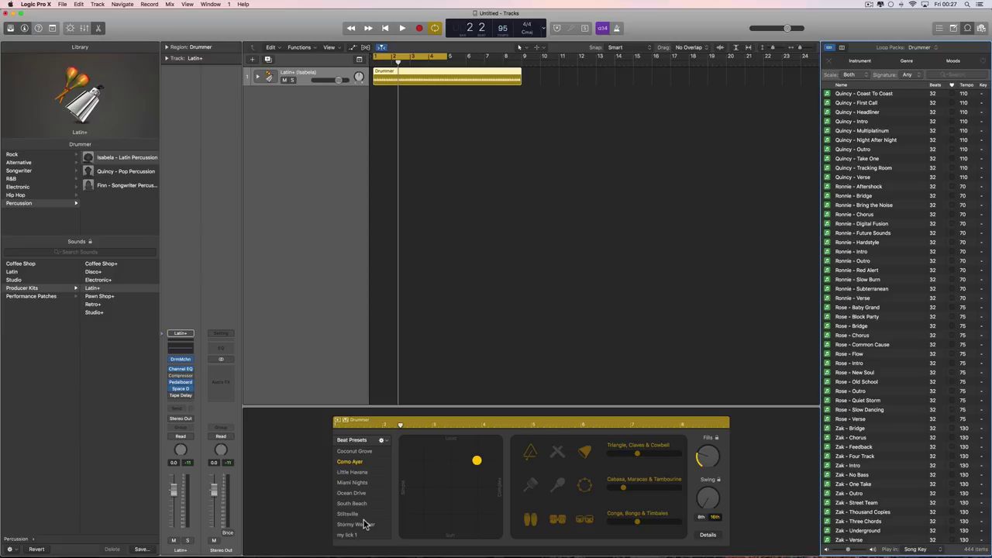
- Switch the drummer to Kyle - Pop Rock from the Rock genre and confirm the change
click(12, 155)
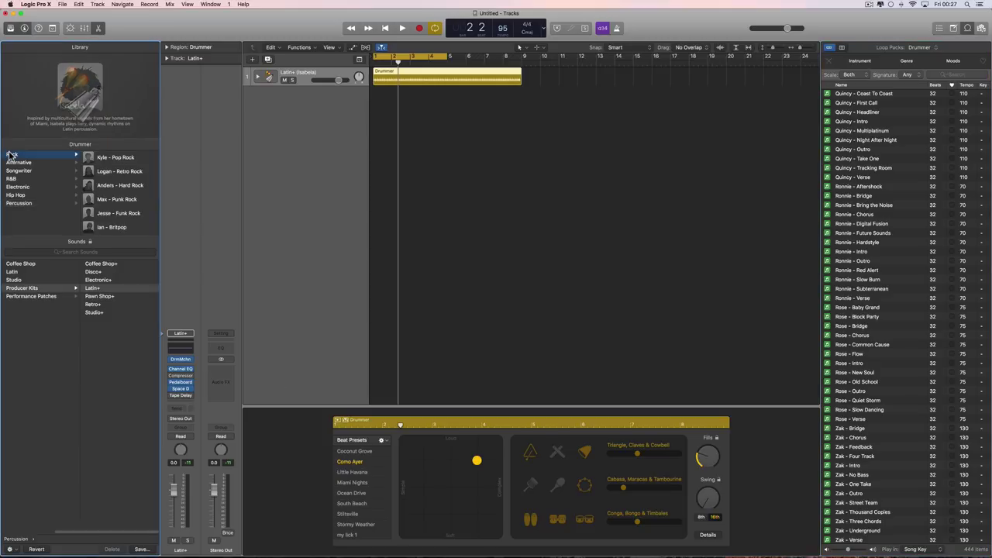
click(122, 161)
click(546, 198)
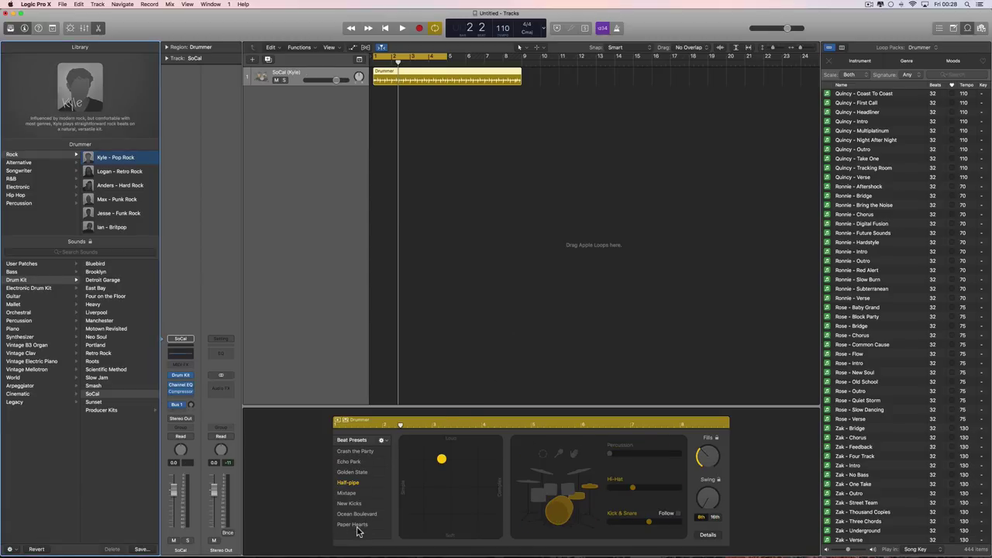
- Compare Kyle's beat presets with the Kyle loops in the Drummer loop pack
scroll(859, 225, down, 1)
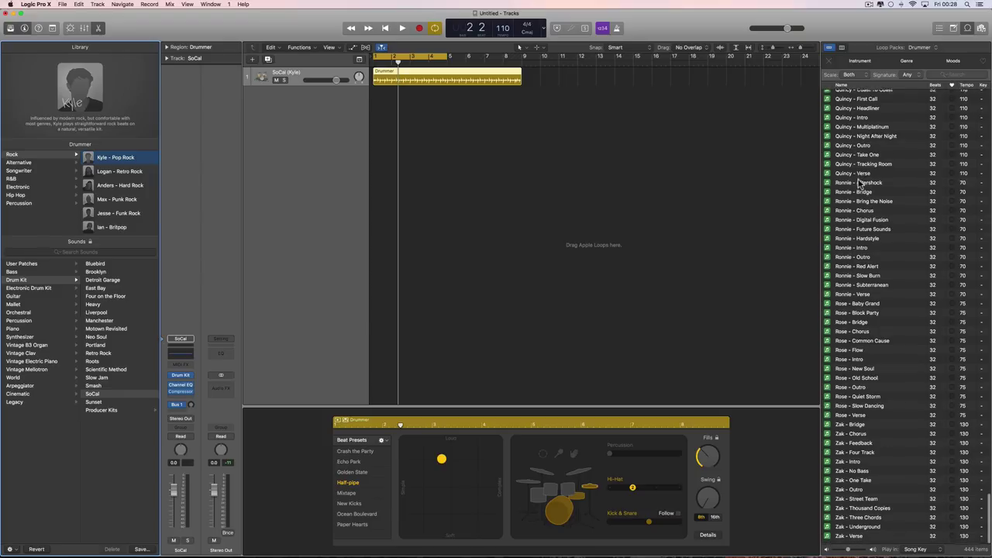
scroll(859, 226, up, 15)
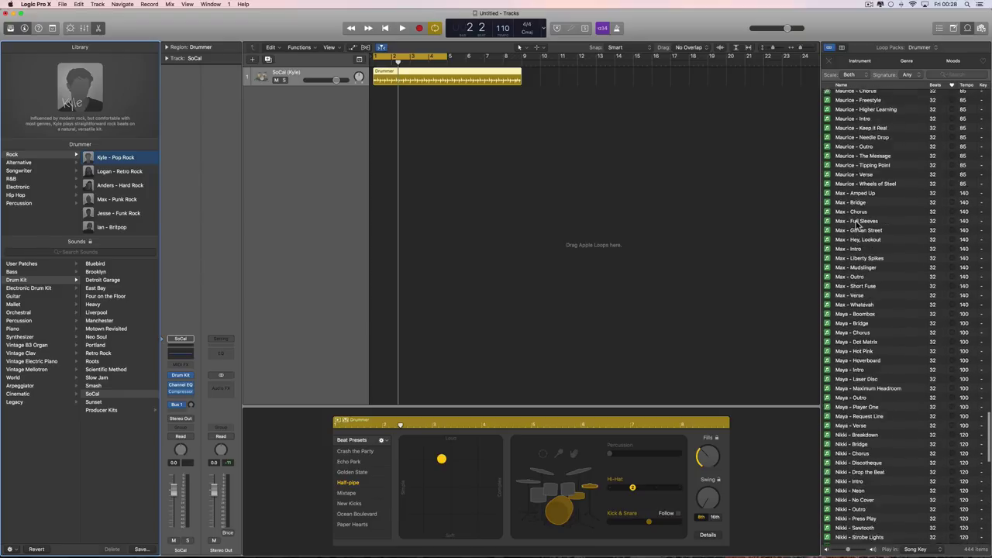
scroll(858, 225, up, 10)
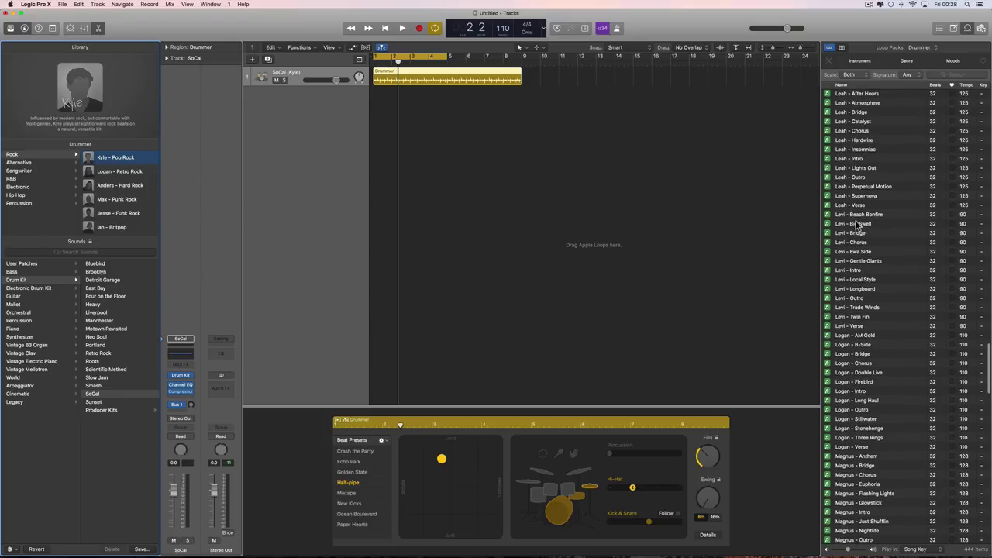
scroll(857, 226, up, 8)
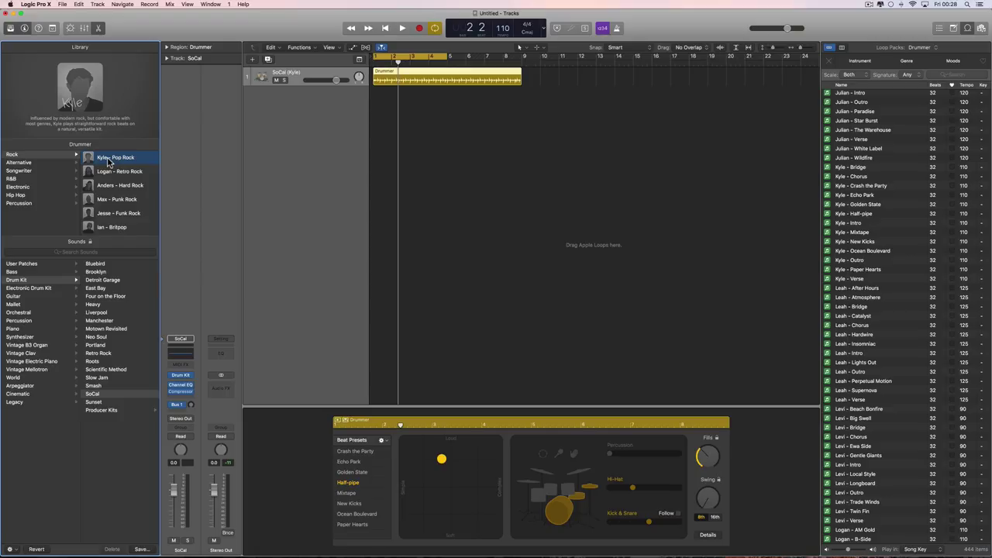
- Try Kyle's beat presets, from Echo Park and Golden State to Ocean Boulevard and Paper Hearts
click(364, 461)
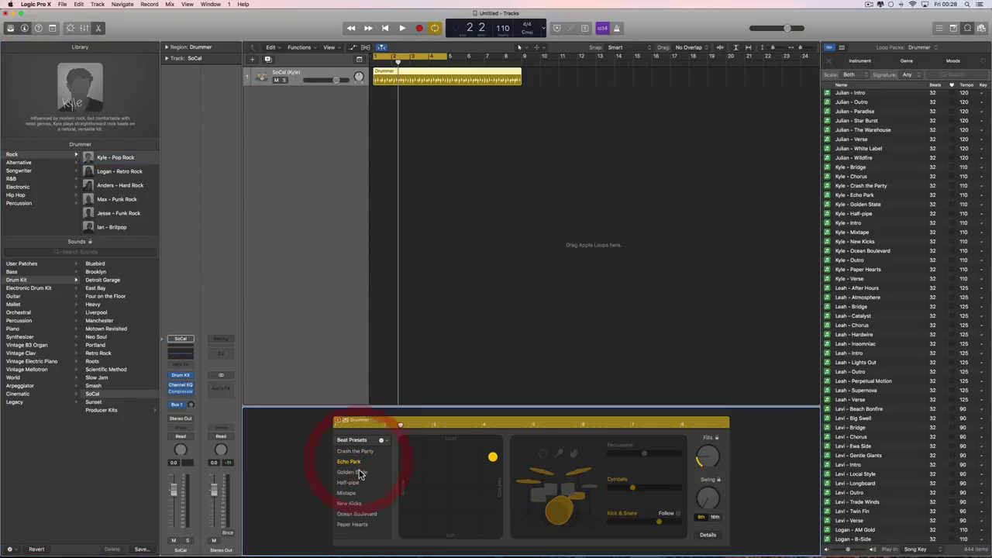
click(357, 483)
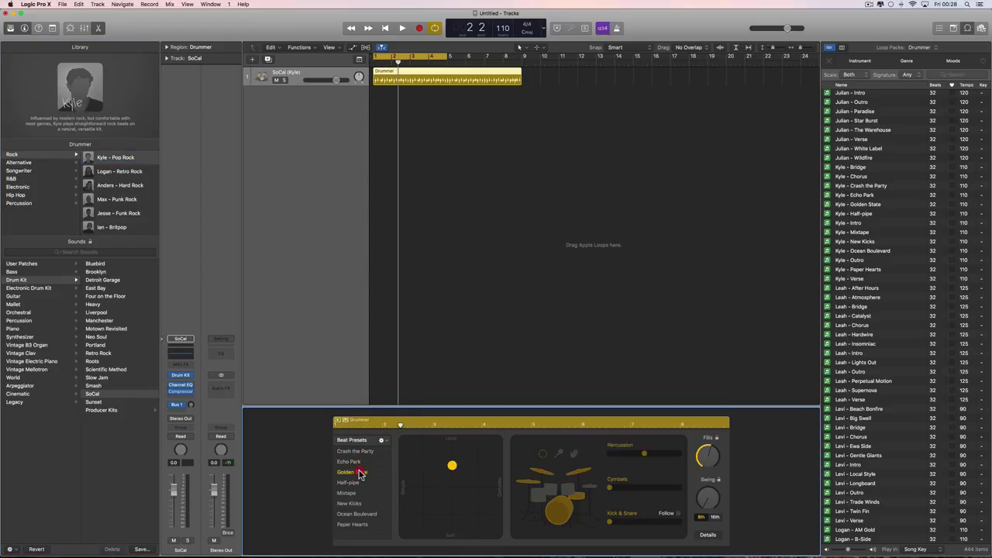
click(357, 512)
click(359, 525)
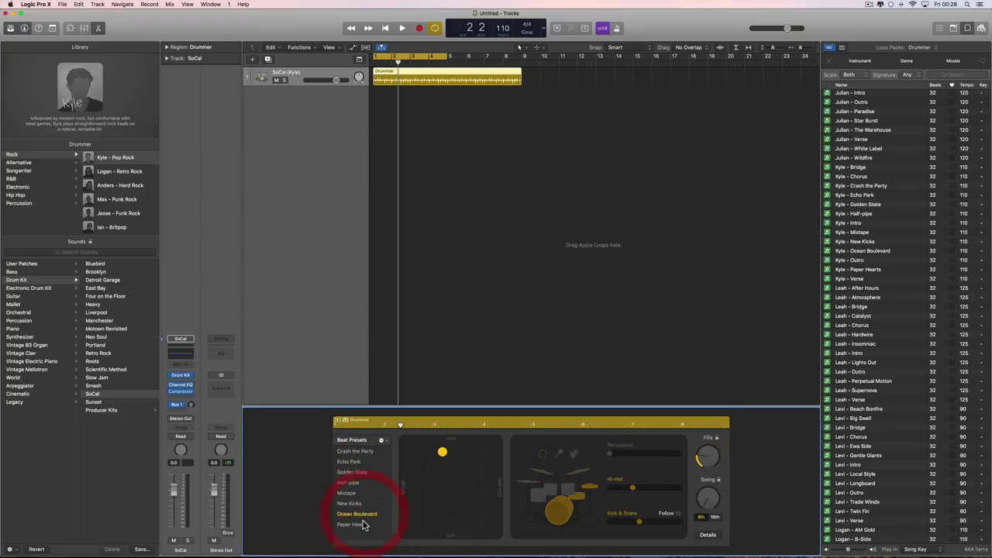
- Switch to drummer Logan - Retro Rock and try his beat presets, including AM Gold, B-Side, Double Live, Stillwater and Stonehenge
click(122, 172)
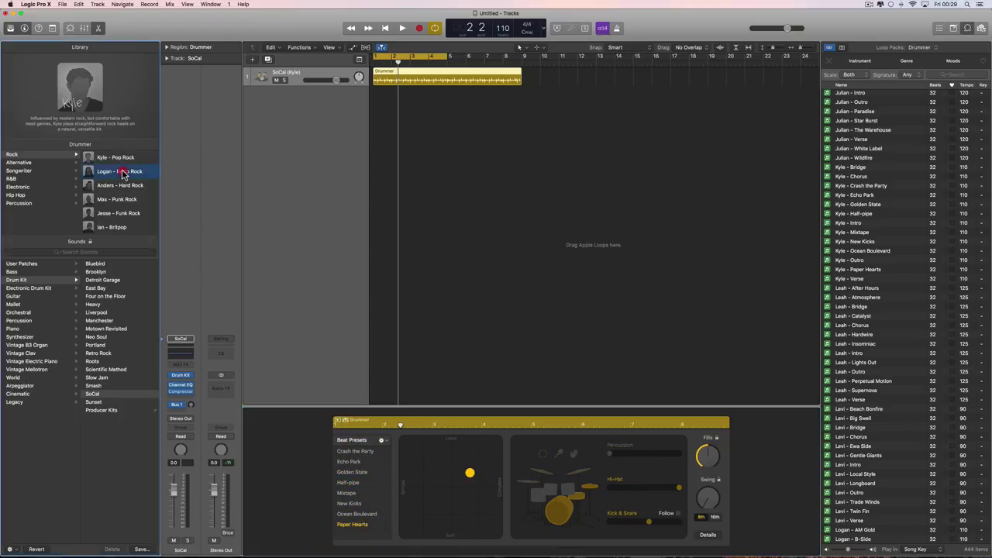
click(535, 199)
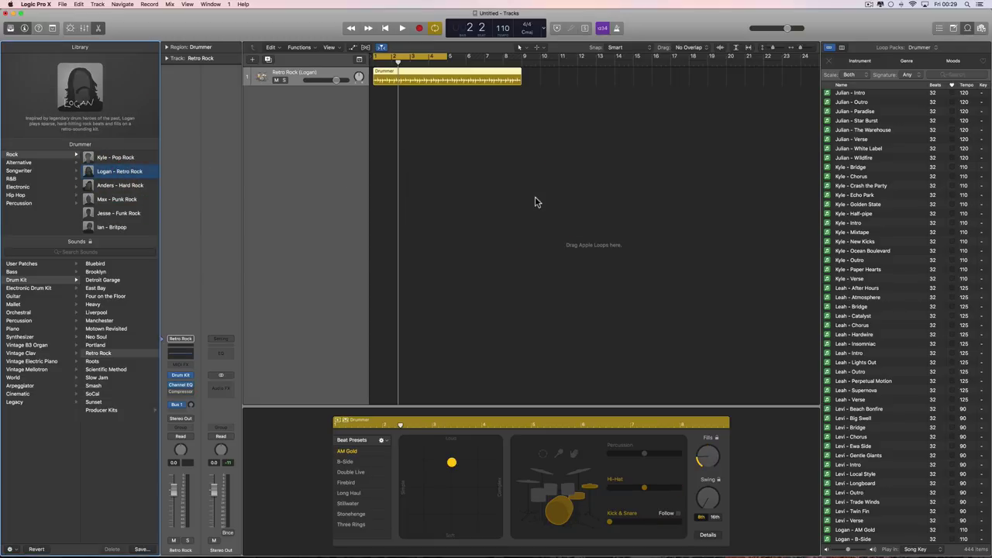
click(354, 454)
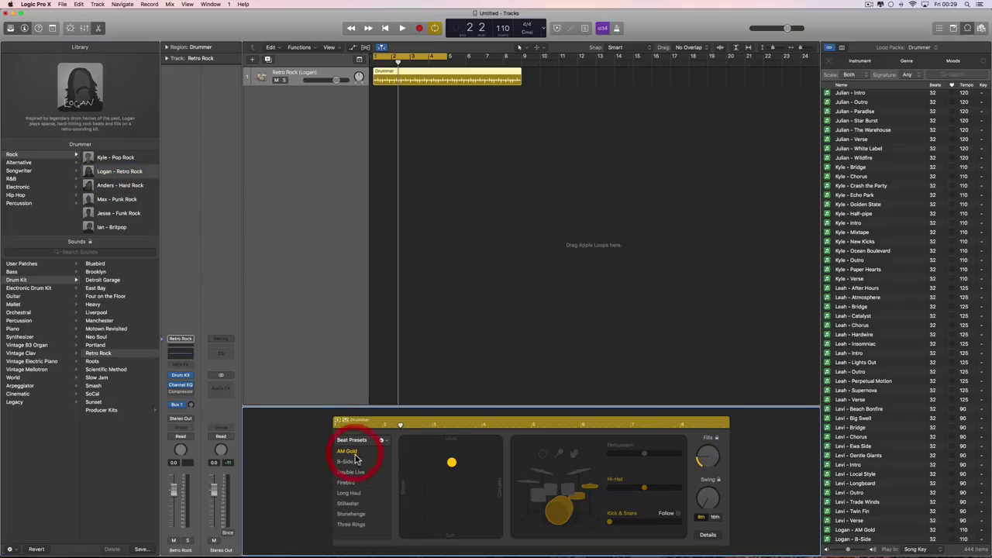
click(349, 461)
click(360, 470)
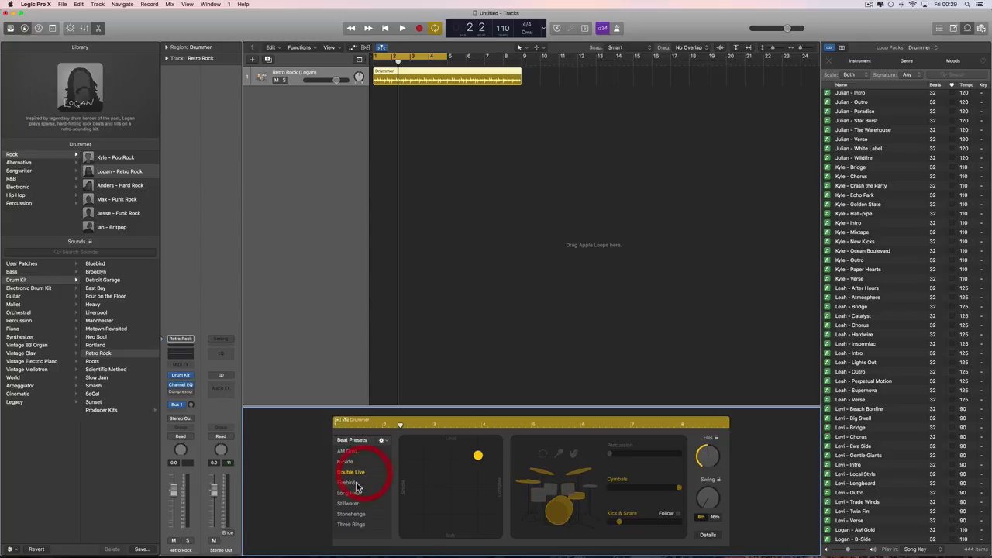
click(357, 493)
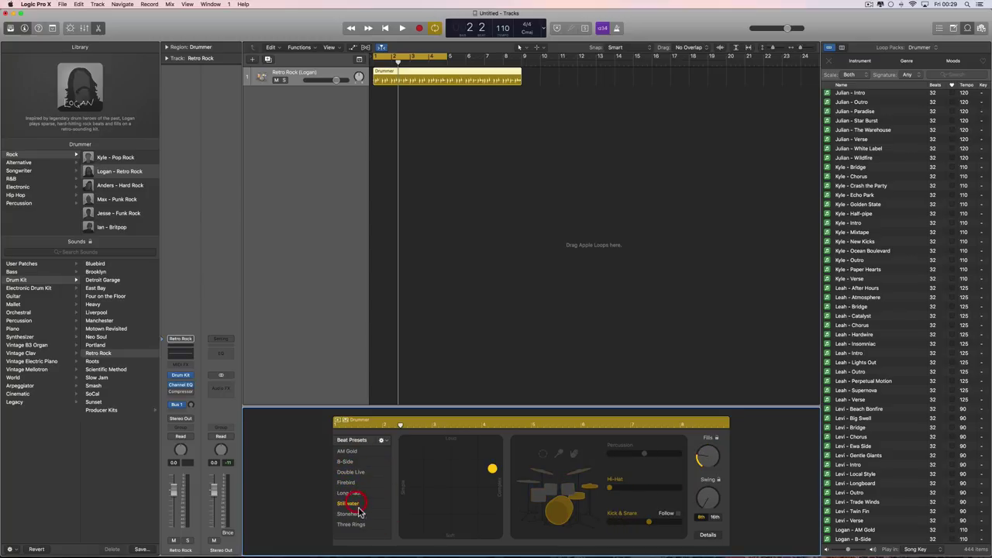
click(356, 514)
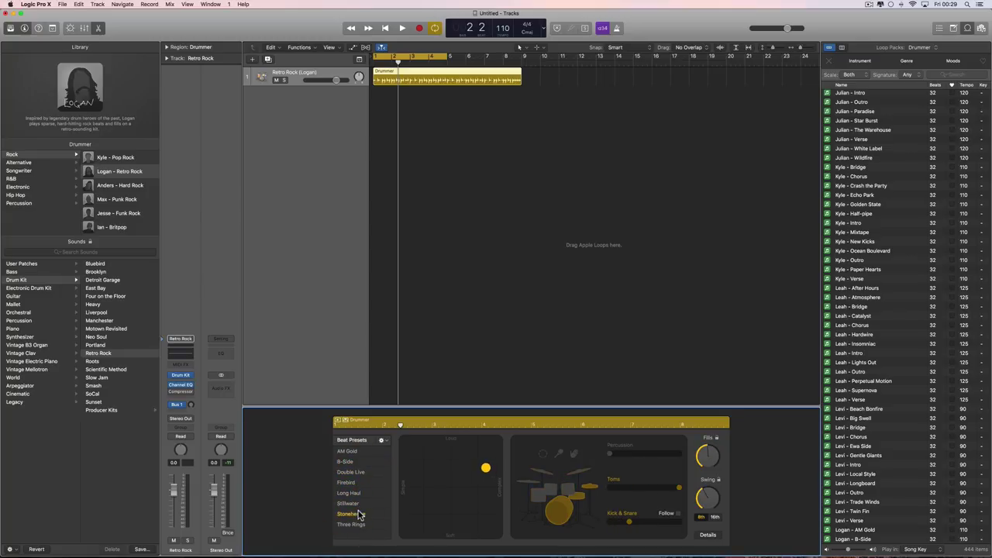
- Switch the drummer to Mason - Roots Songwriter from the Songwriter genre and confirm the change
click(22, 171)
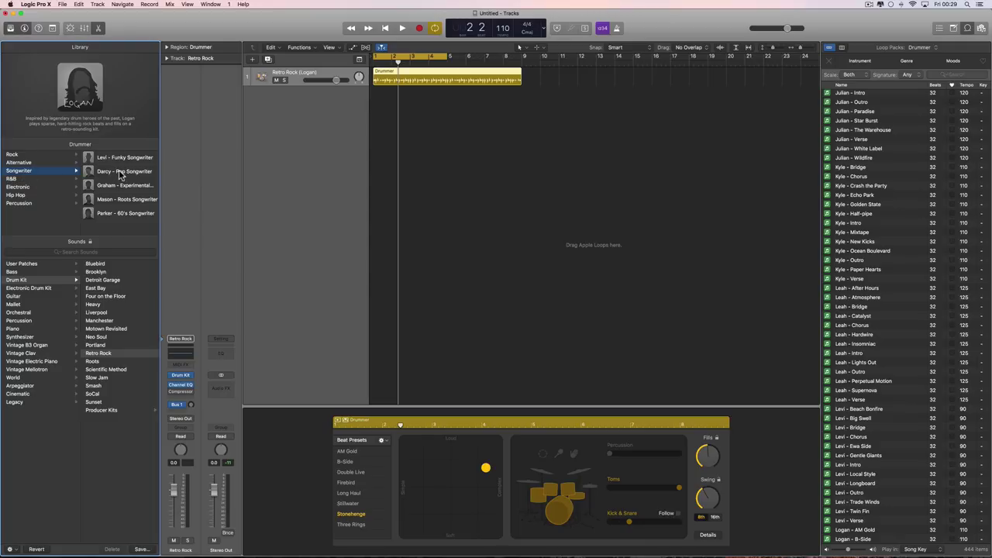
click(128, 199)
click(544, 198)
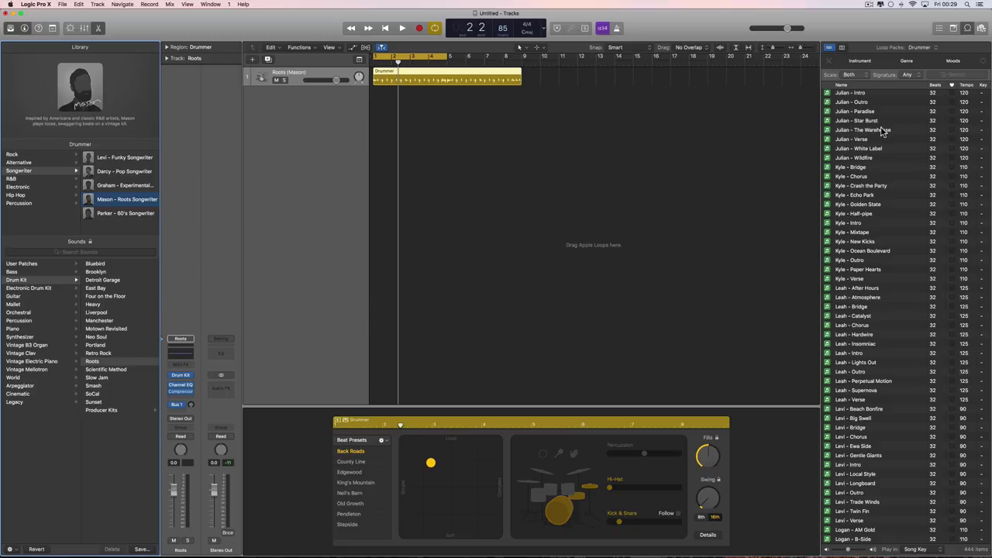
- Hide the Drummer editor and preview the Aidan - Hoodoo loop near the start of the Drummer loops
click(99, 29)
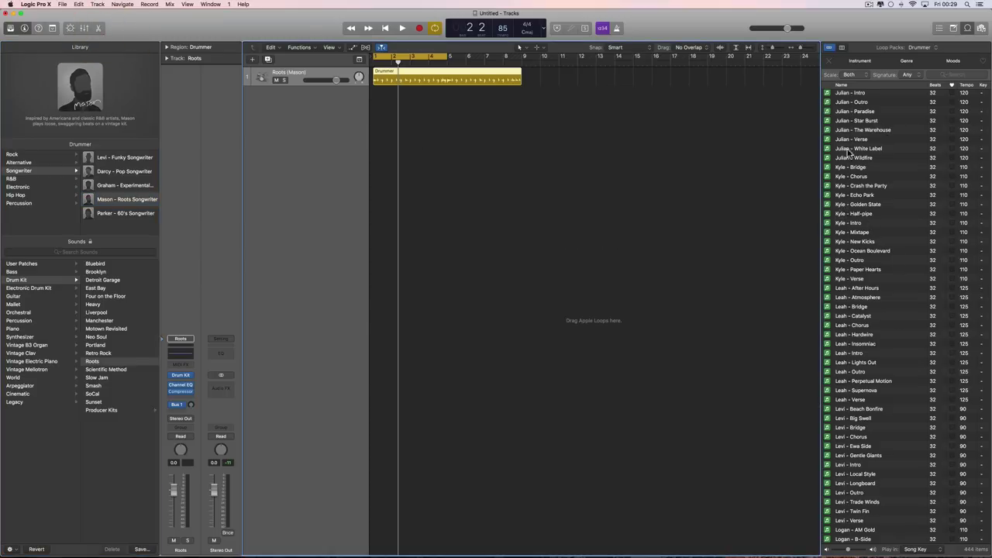
scroll(858, 318, up, 20)
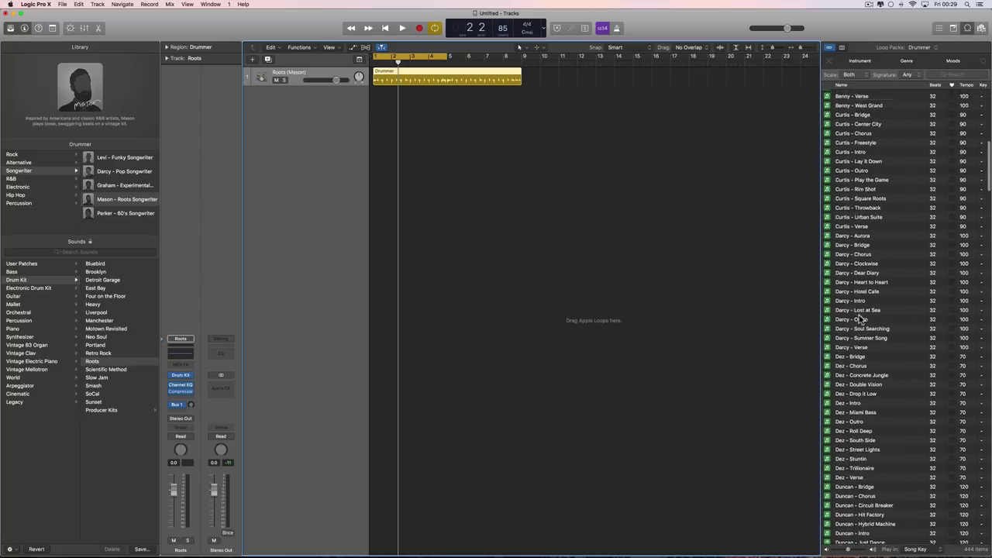
scroll(858, 318, up, 15)
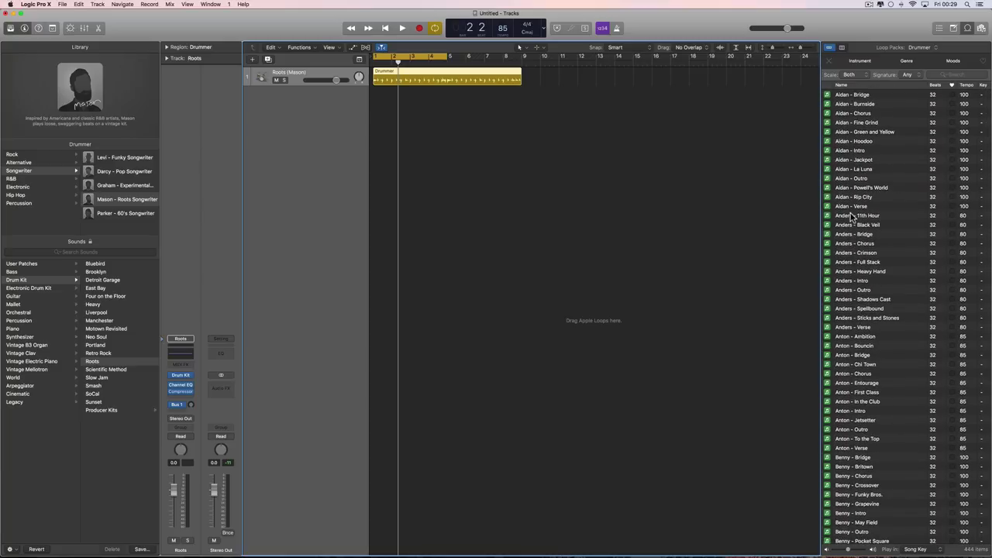
click(850, 142)
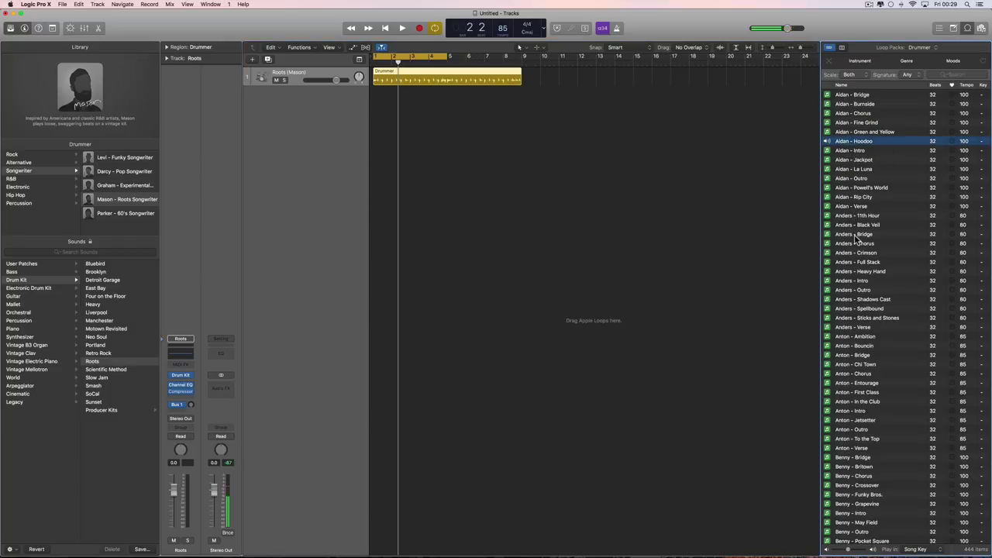
- Preview the Drummer loops Anders - Chorus, Anton - Bouncin, Benny - Bridge and Curtis - Center City
click(855, 245)
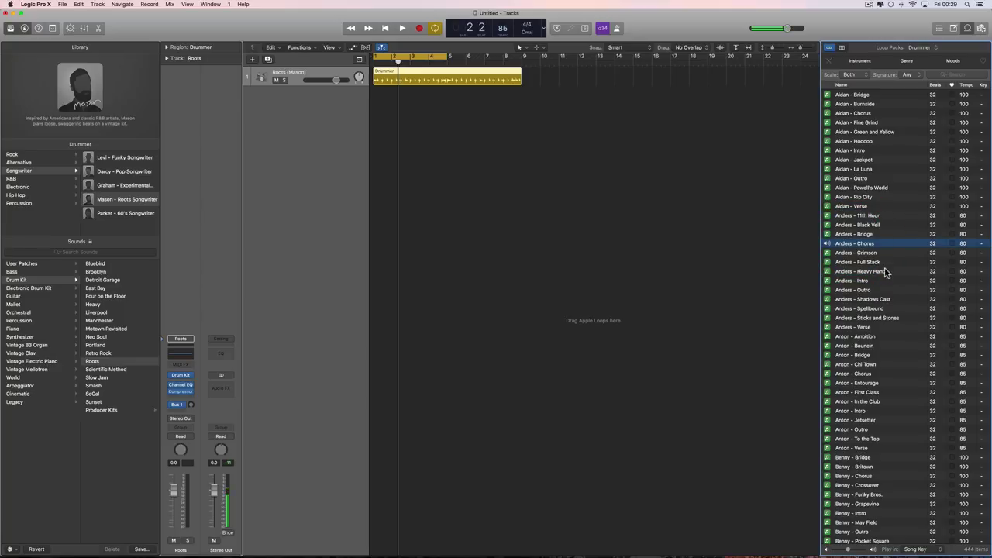
scroll(867, 266, down, 3)
click(854, 254)
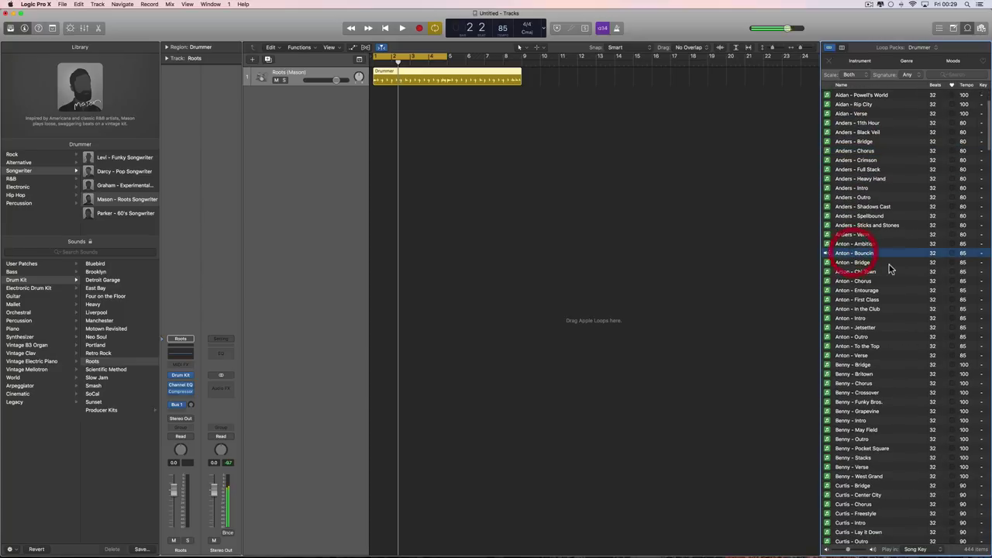
scroll(883, 263, down, 4)
scroll(890, 267, down, 1)
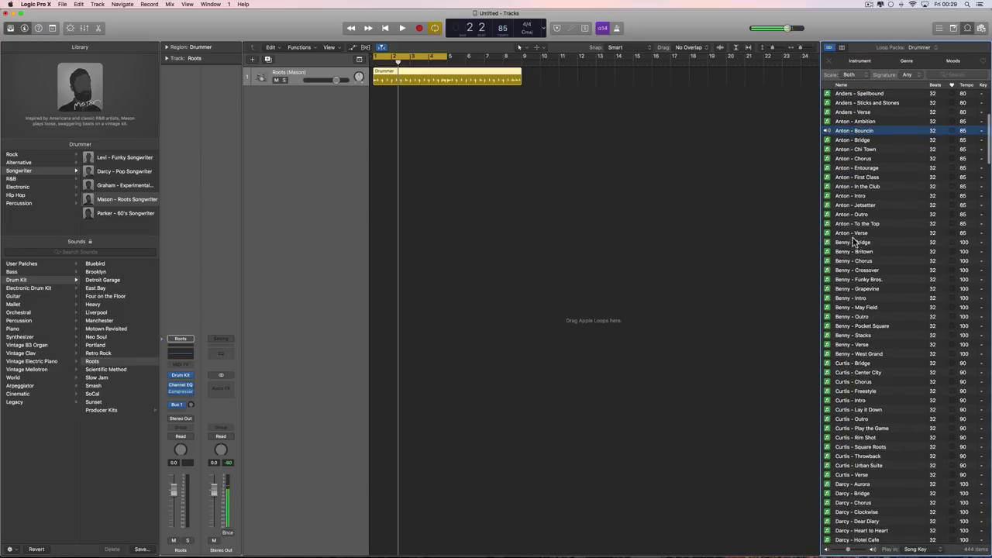
click(853, 243)
scroll(888, 241, down, 5)
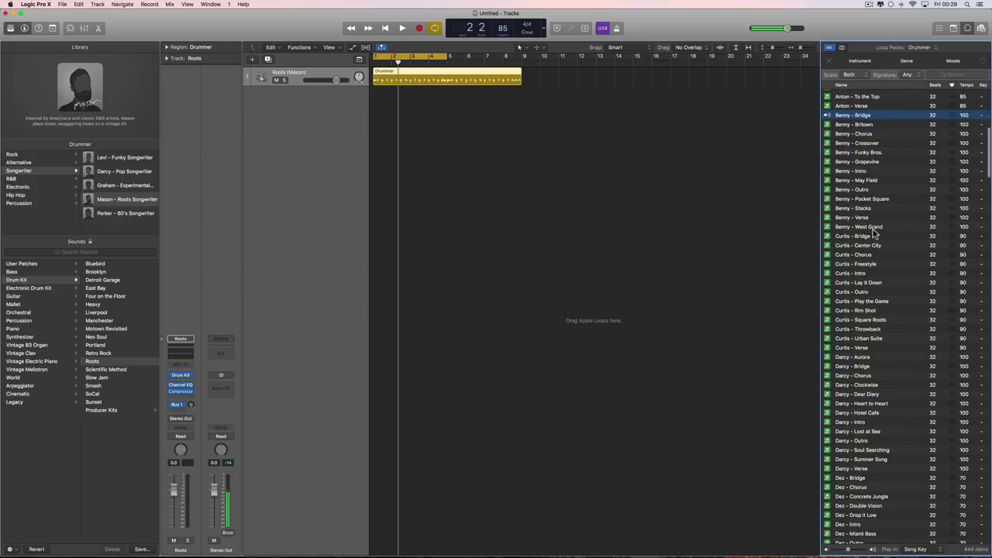
click(859, 247)
scroll(880, 251, down, 5)
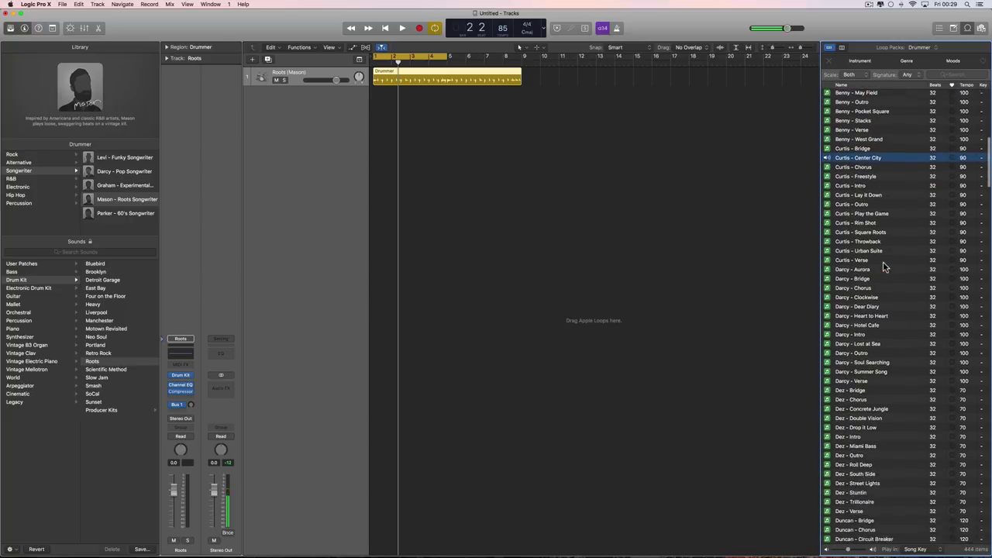
- Preview the Drummer loops Curtis - Urban Suite, Darcy - Dear Diary, Dez - Bridge and Duncan - Chorus
click(861, 203)
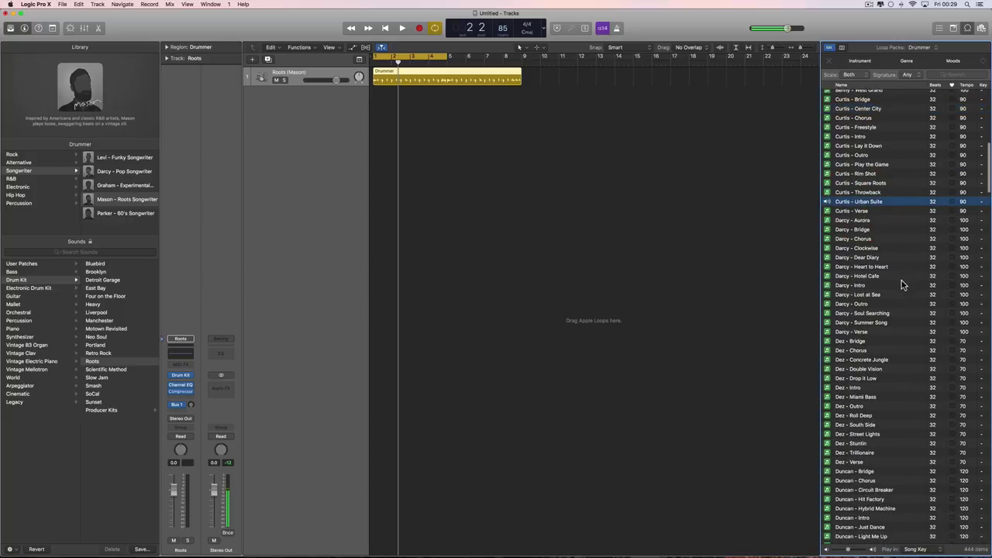
click(860, 258)
scroll(876, 267, down, 3)
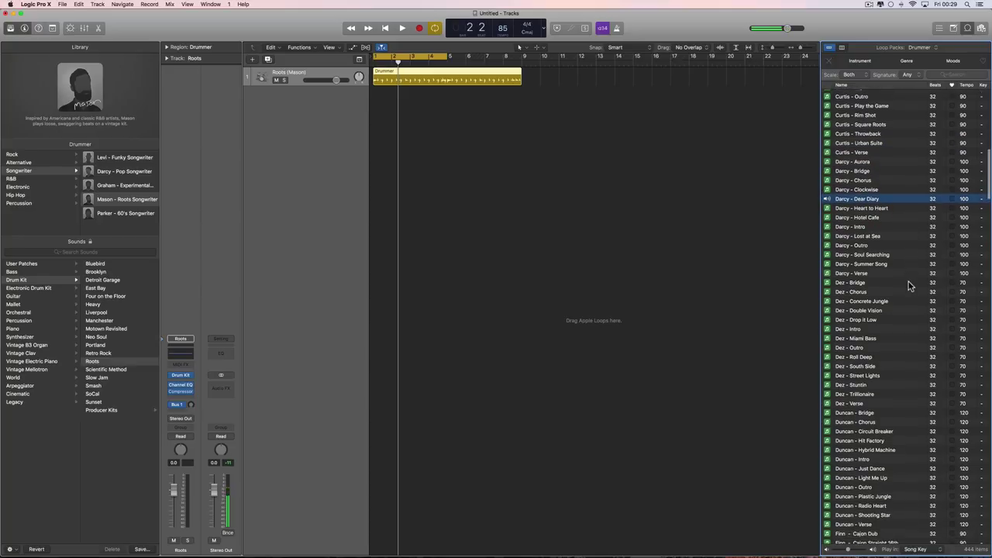
click(860, 264)
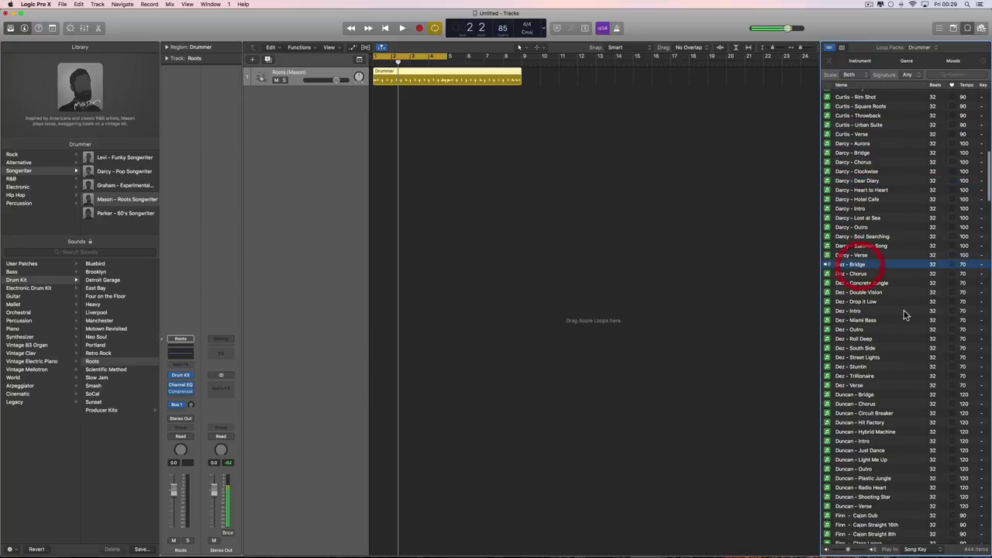
scroll(896, 313, down, 4)
click(858, 282)
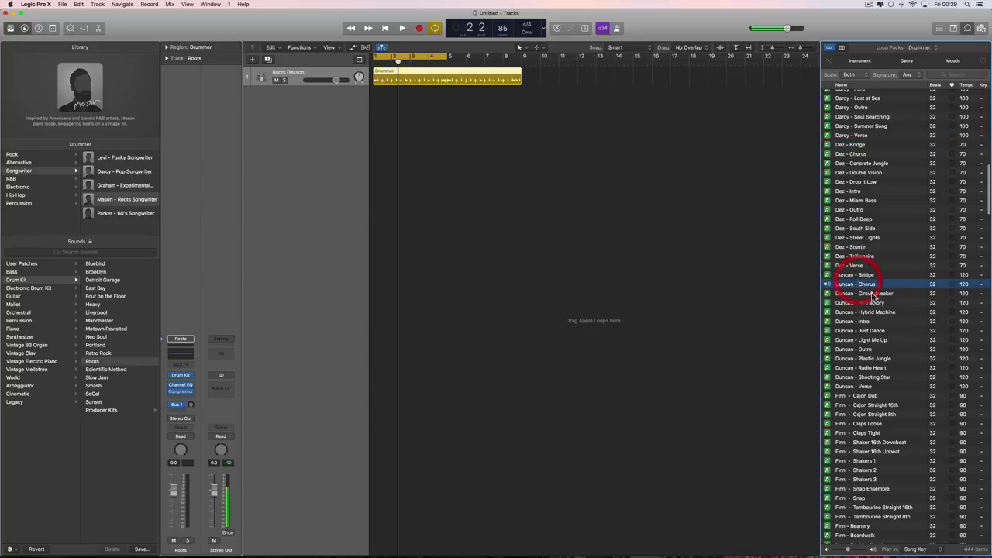
- Preview Finn's percussion loops, including Snap, Shakers 2, Shaker 16th Upbeat, Bridge, Cold Brew and Second Stage
scroll(881, 306, down, 5)
scroll(881, 306, down, 3)
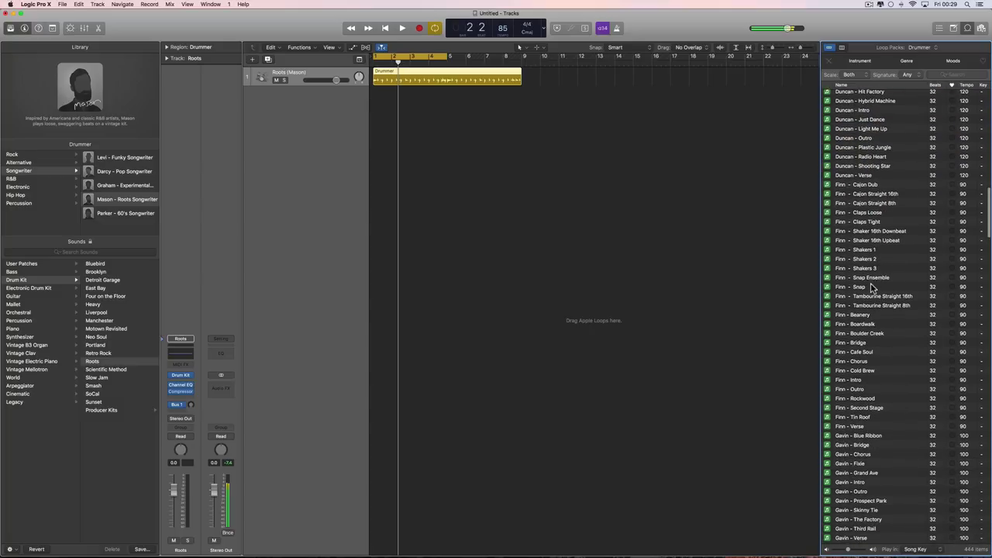
click(871, 286)
click(869, 261)
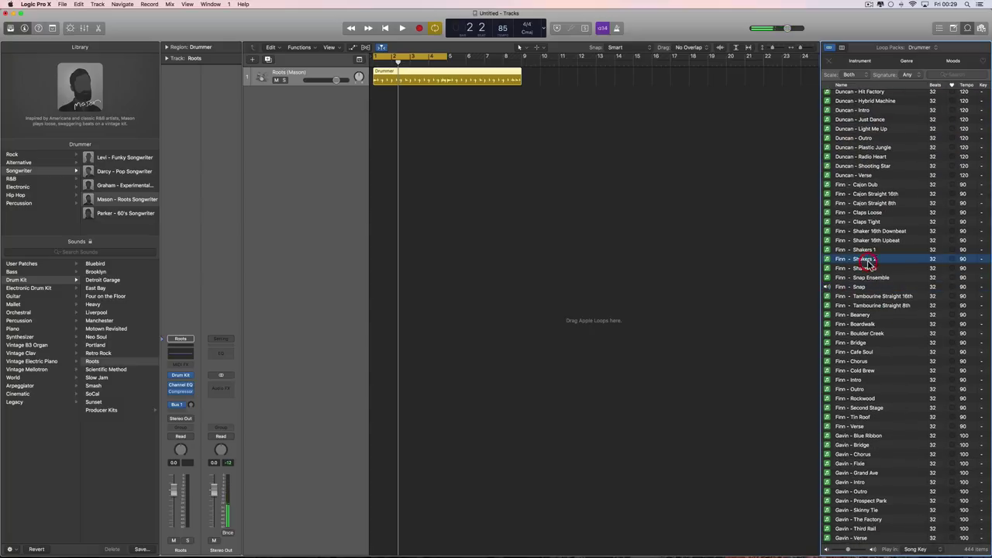
click(865, 241)
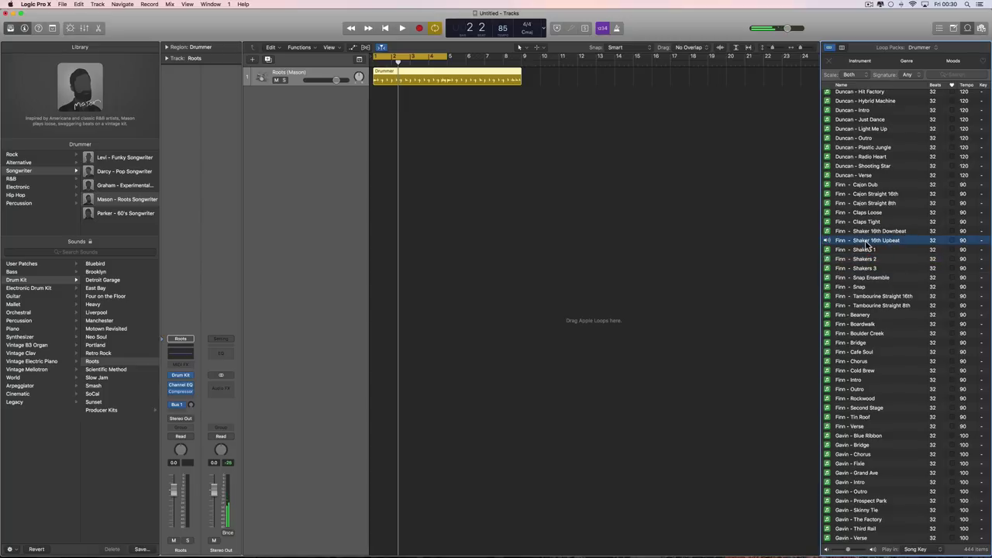
click(862, 342)
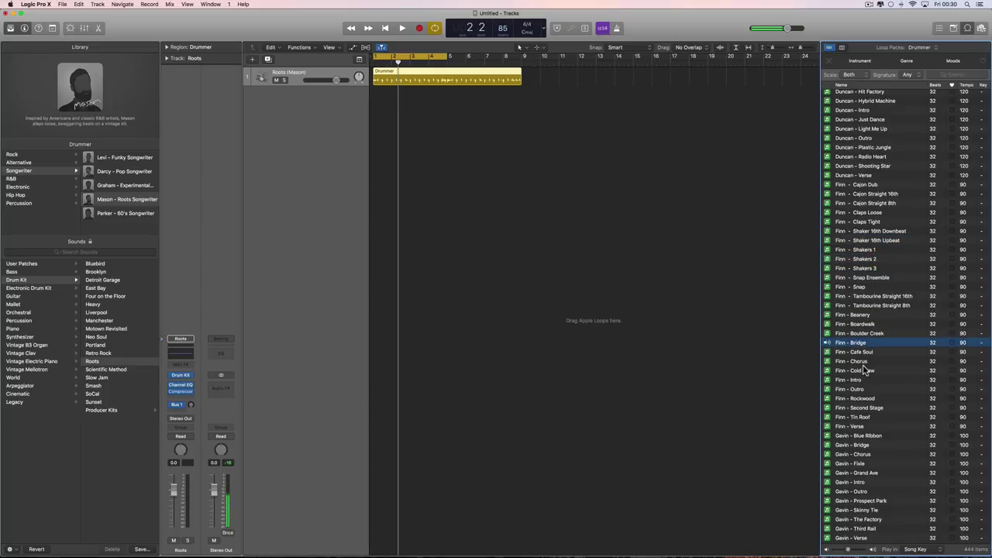
click(863, 372)
click(865, 407)
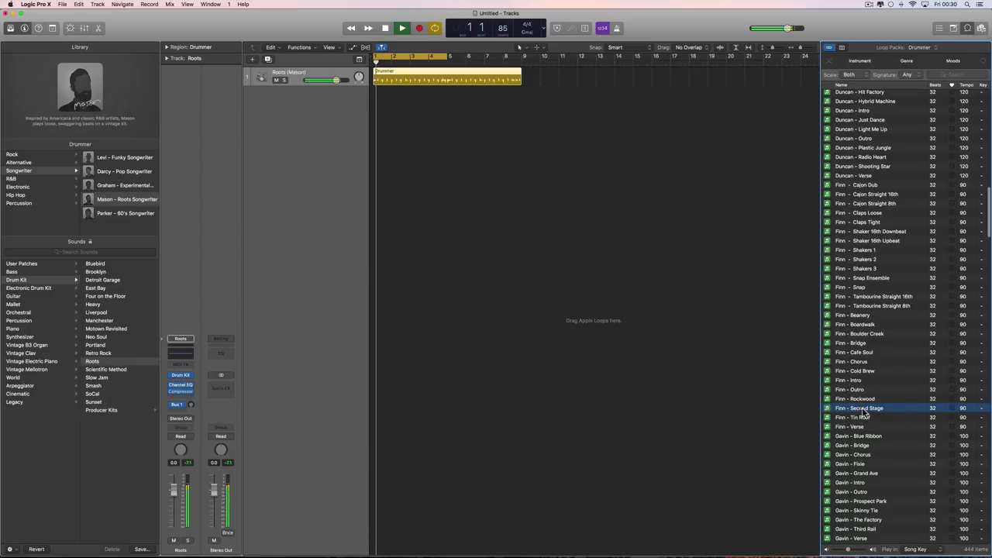
- Add the Finn - Second Stage loop at bar 1 on a new drummer track and play it with the Roots (Mason) track muted
click(835, 409)
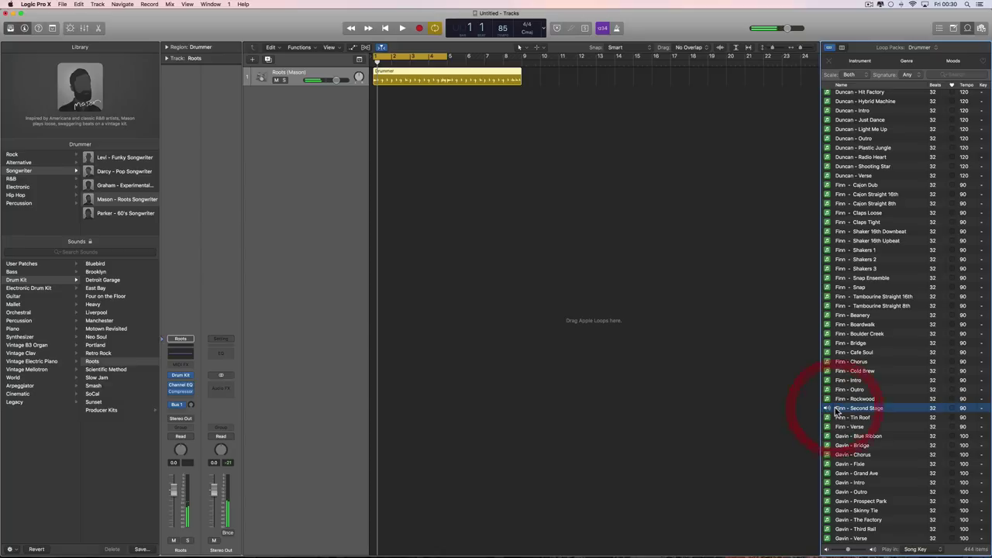
drag(838, 411, 375, 203)
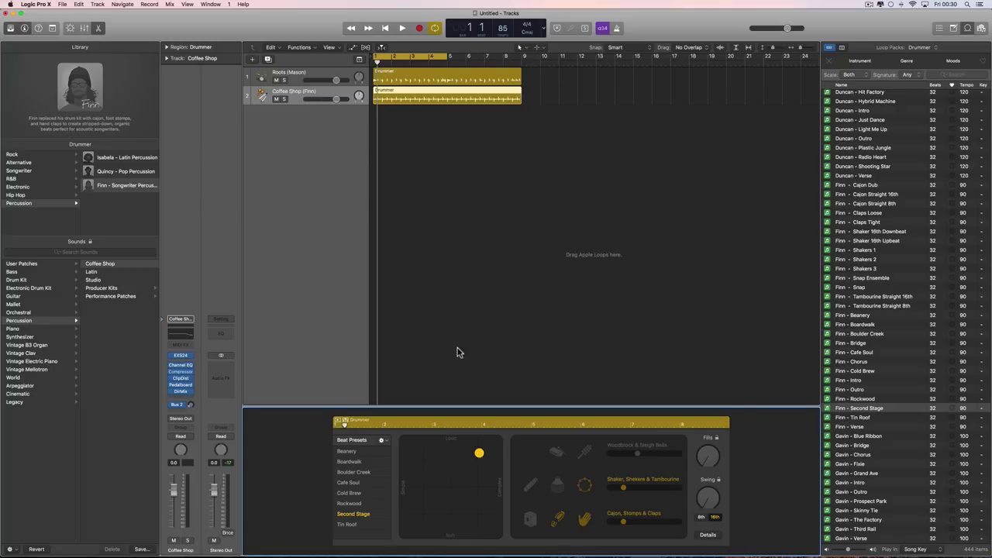
click(276, 80)
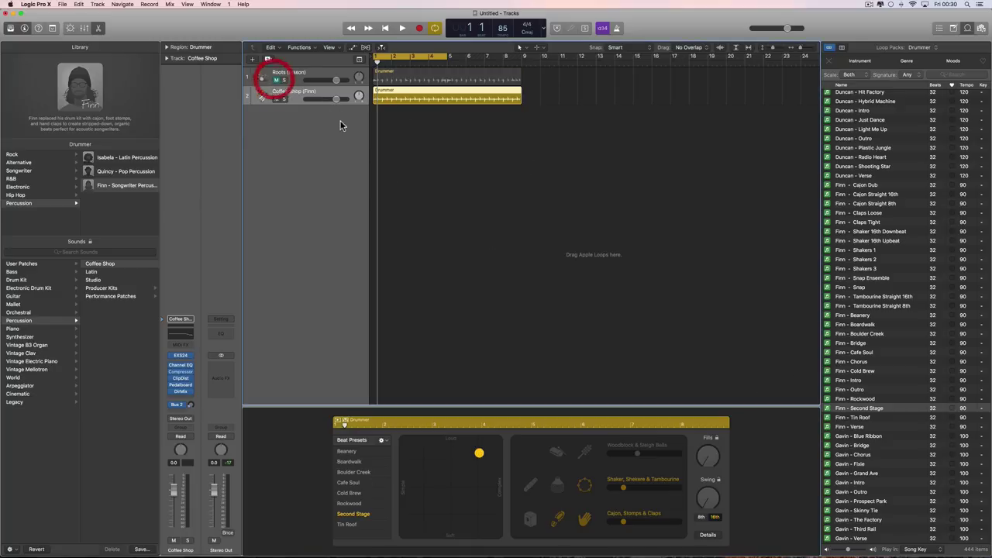
key(space)
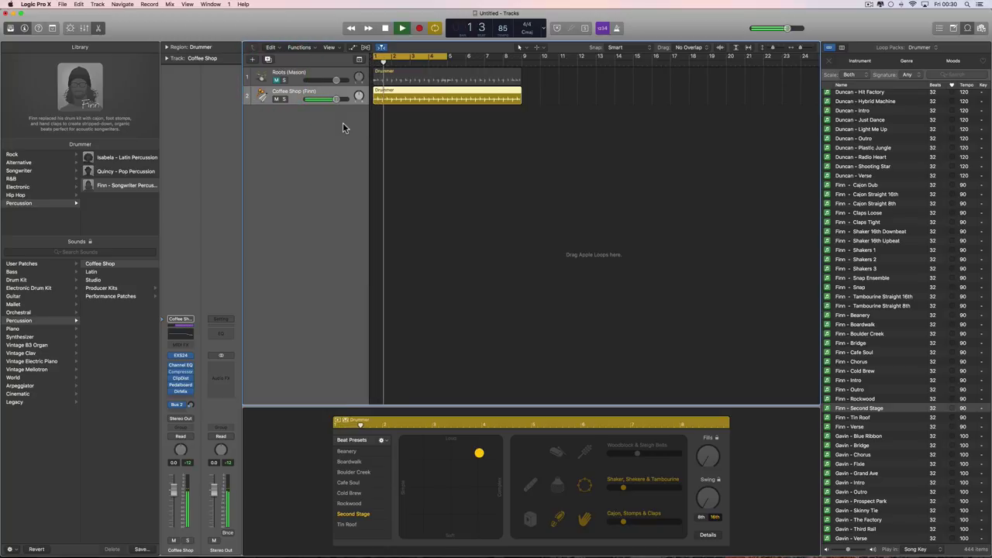
key(space)
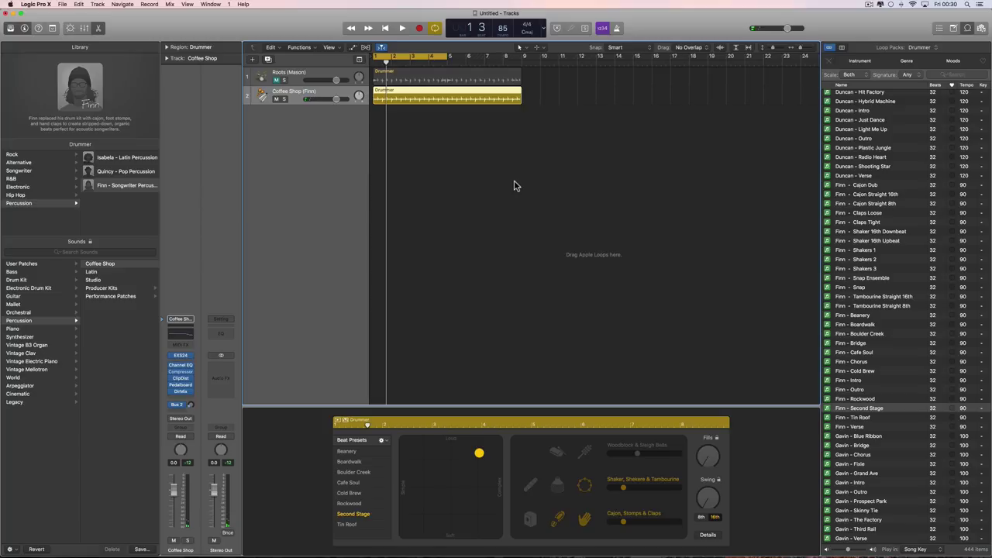
- Delete the Coffee Shop (Finn) track and the Roots (Mason) track's region, and hide the Drummer editor
click(382, 439)
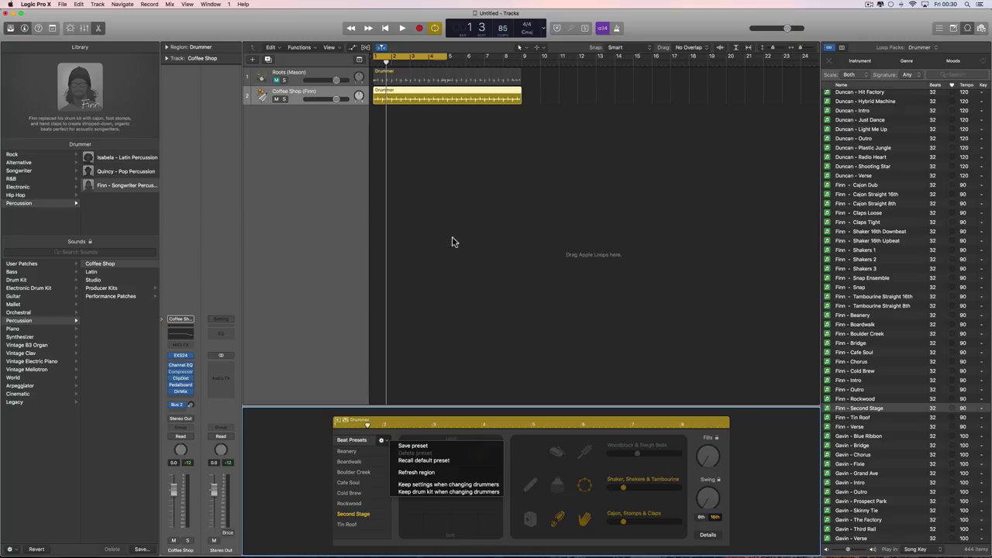
click(461, 328)
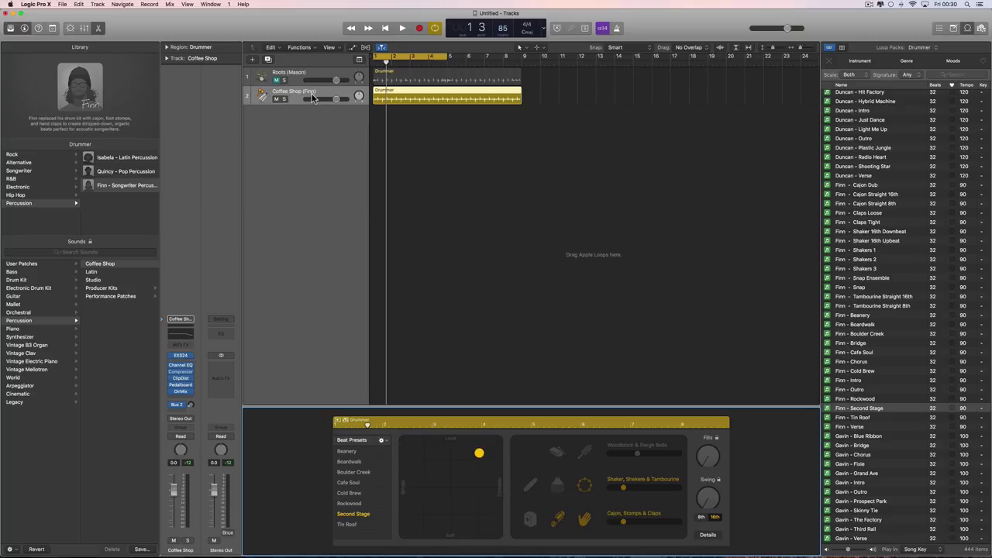
key(Delete)
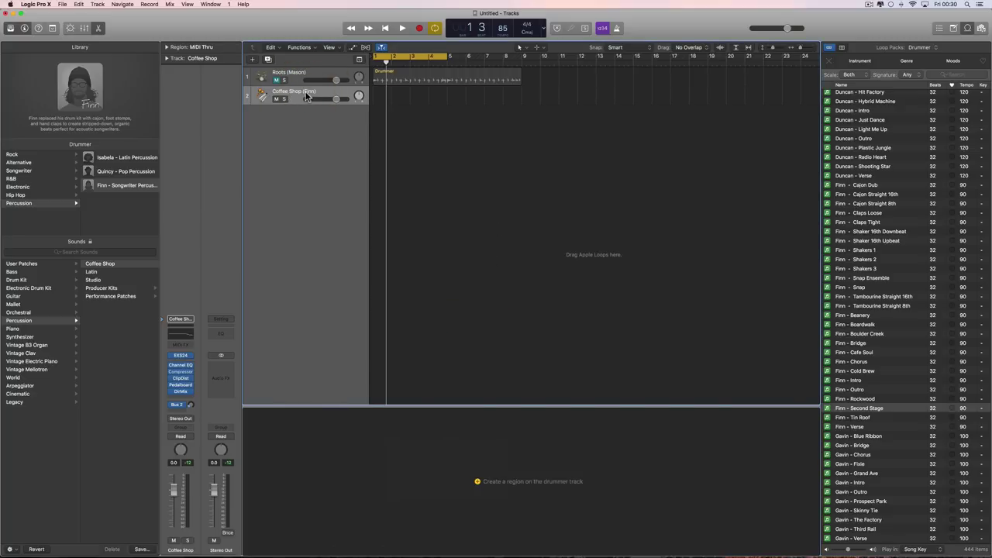
key(super+BackSpace)
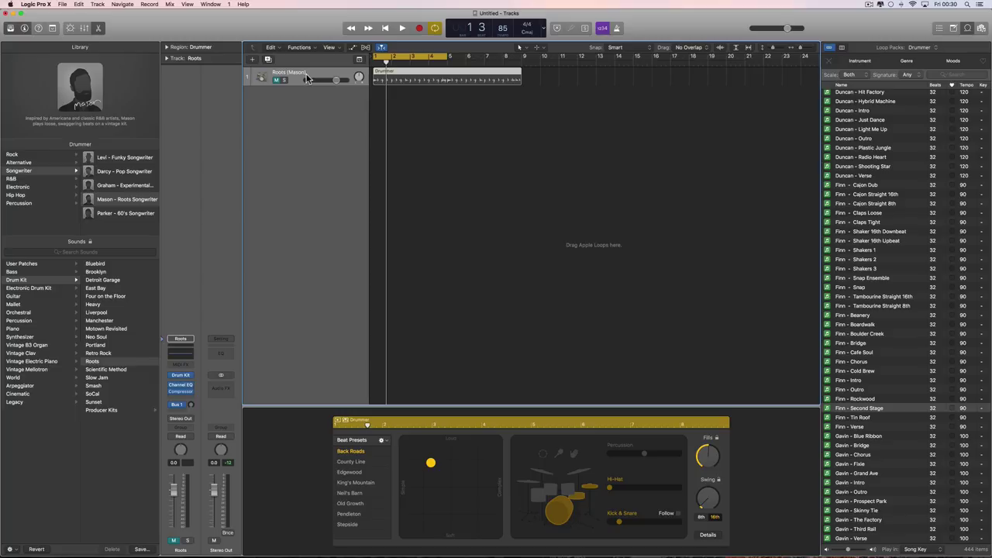
key(Delete)
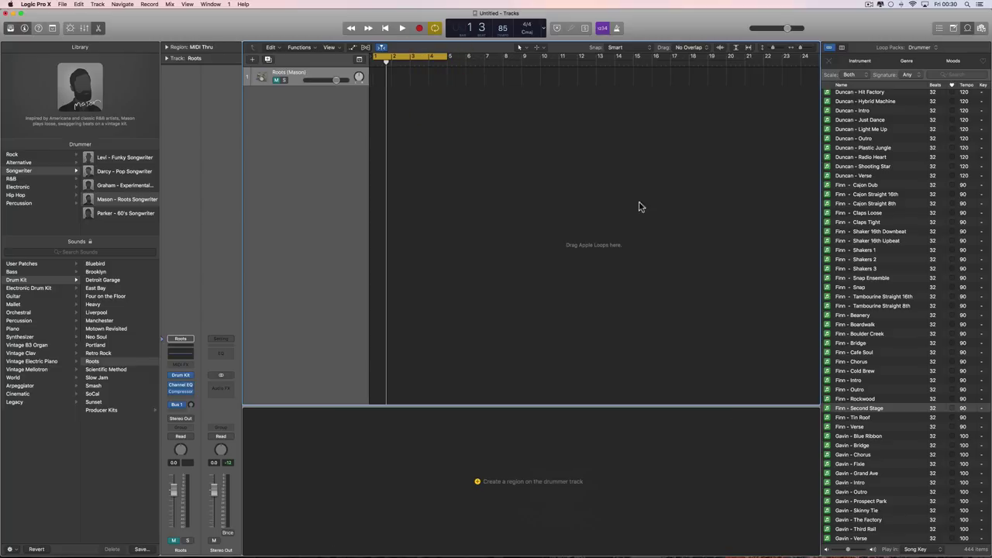
click(100, 29)
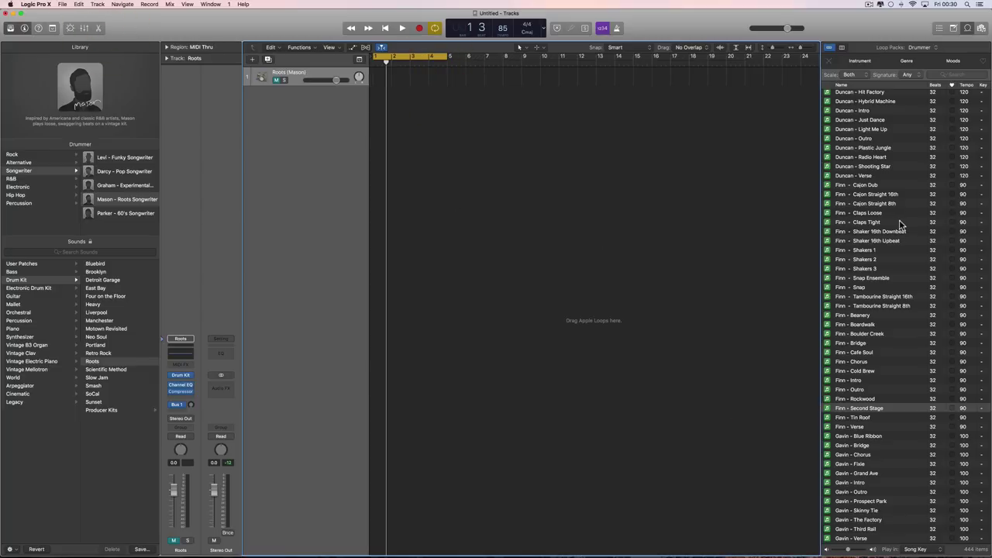
- Preview the Isabela - Chorus loop, place it at bar 1 on the existing drummer track, and unmute that track
scroll(901, 225, up, 5)
scroll(900, 225, up, 10)
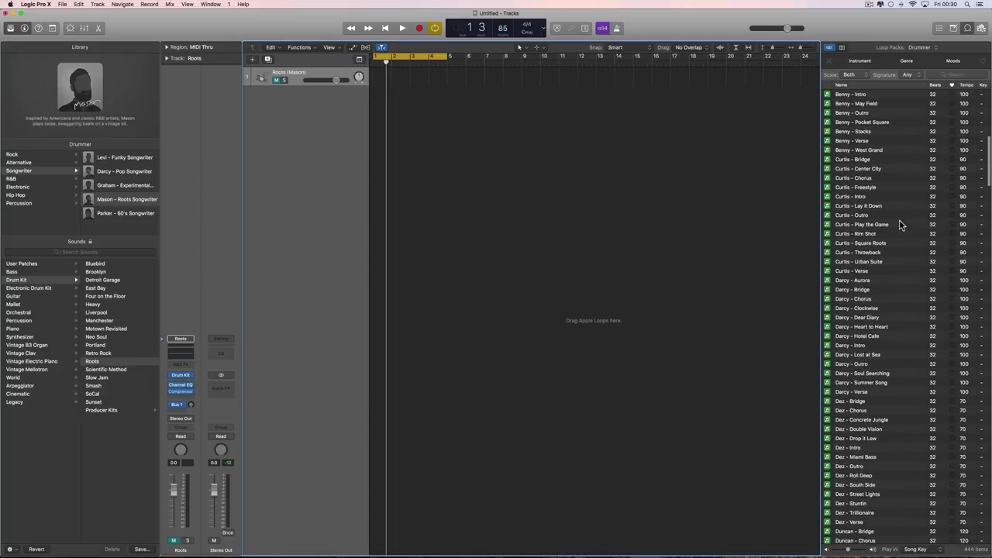
scroll(901, 225, down, 15)
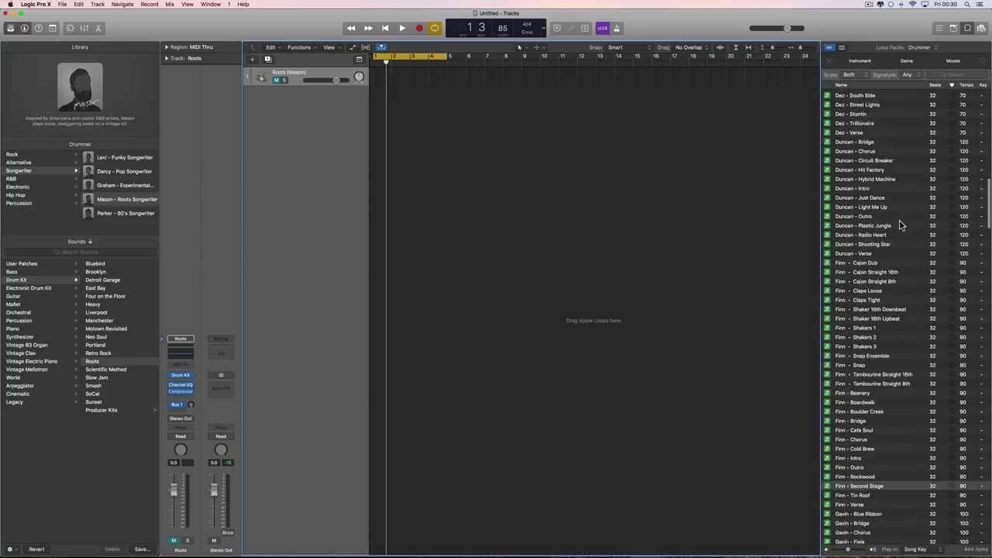
scroll(901, 224, down, 10)
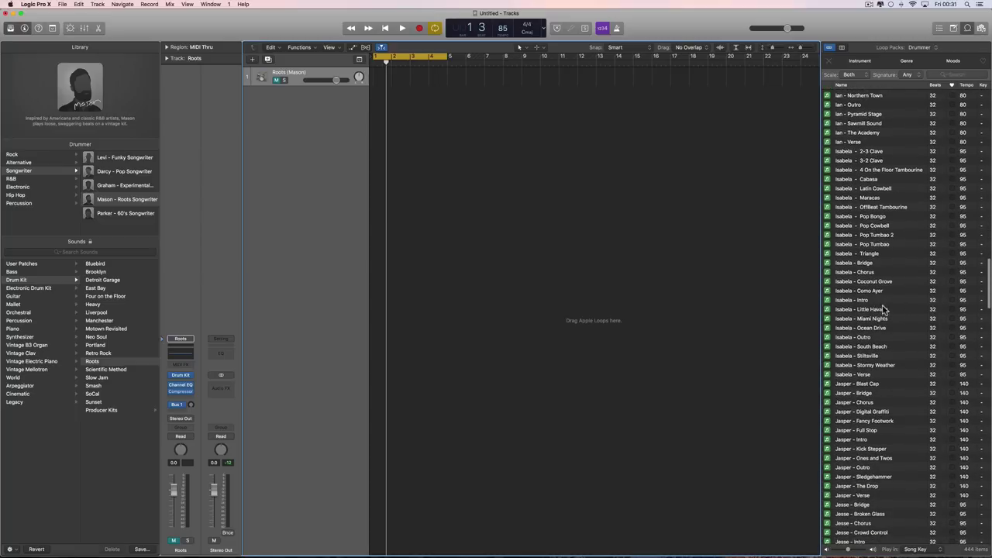
click(853, 272)
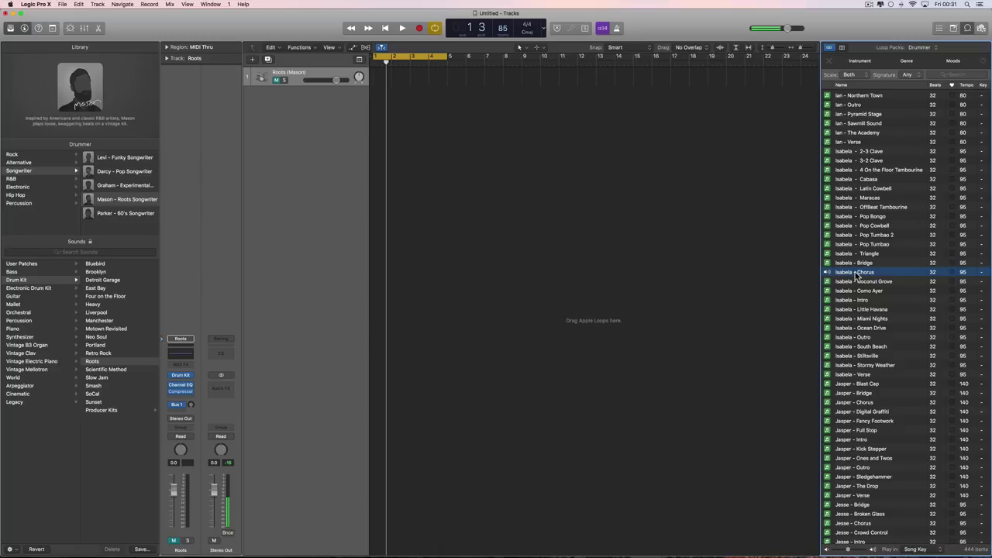
drag(829, 275, 378, 89)
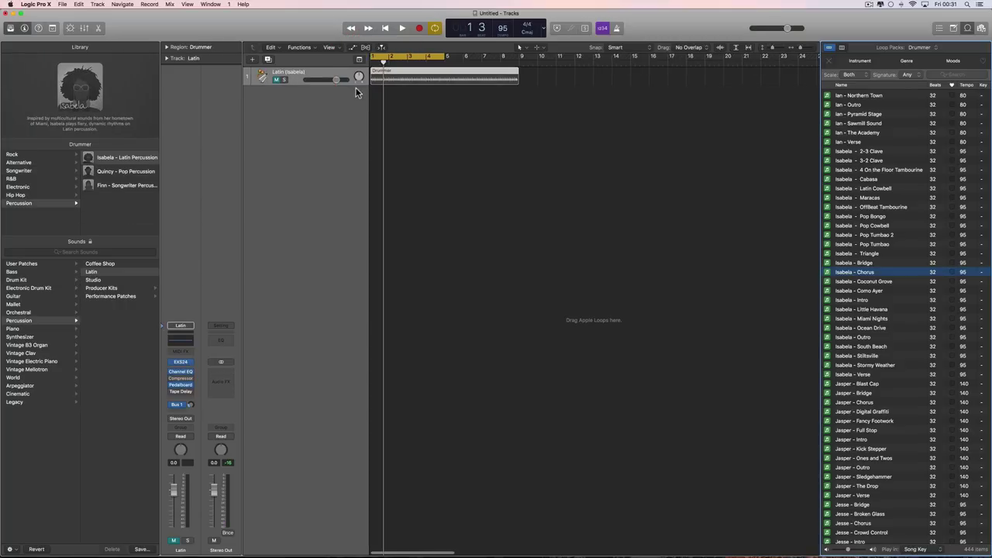
click(276, 80)
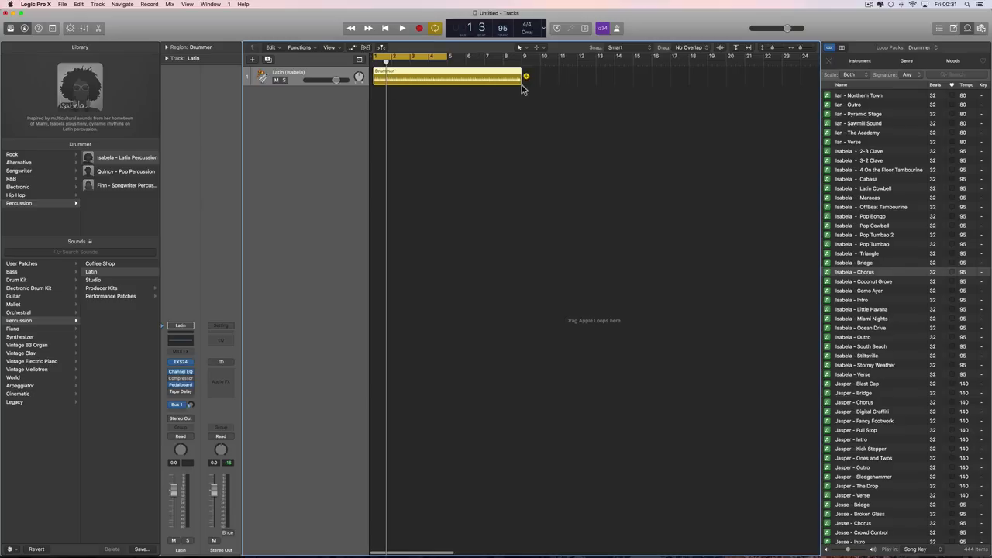
- Shorten the Latin (Isabela) region to four bars and play it with the Drummer editor shown and the loop browser hidden
drag(521, 81, 449, 80)
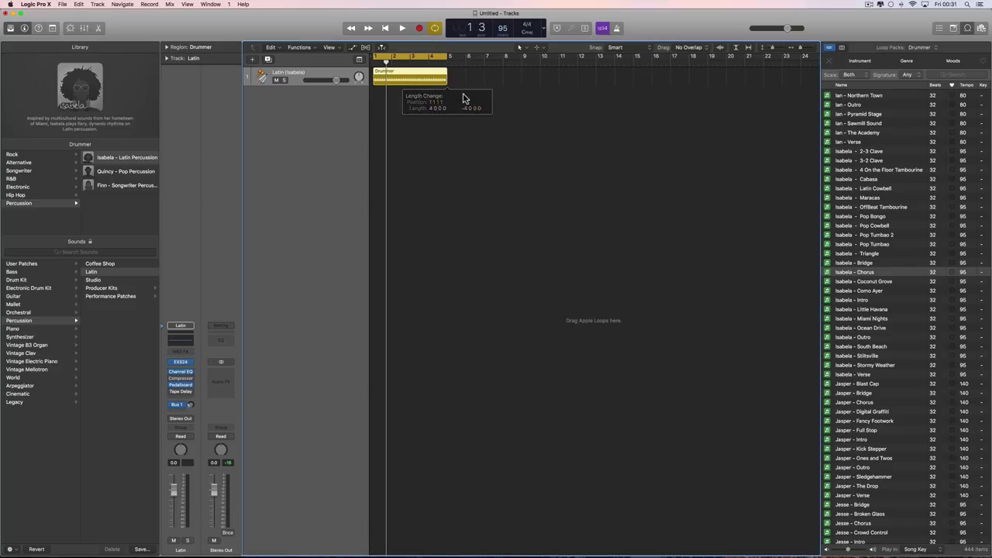
double_click(410, 73)
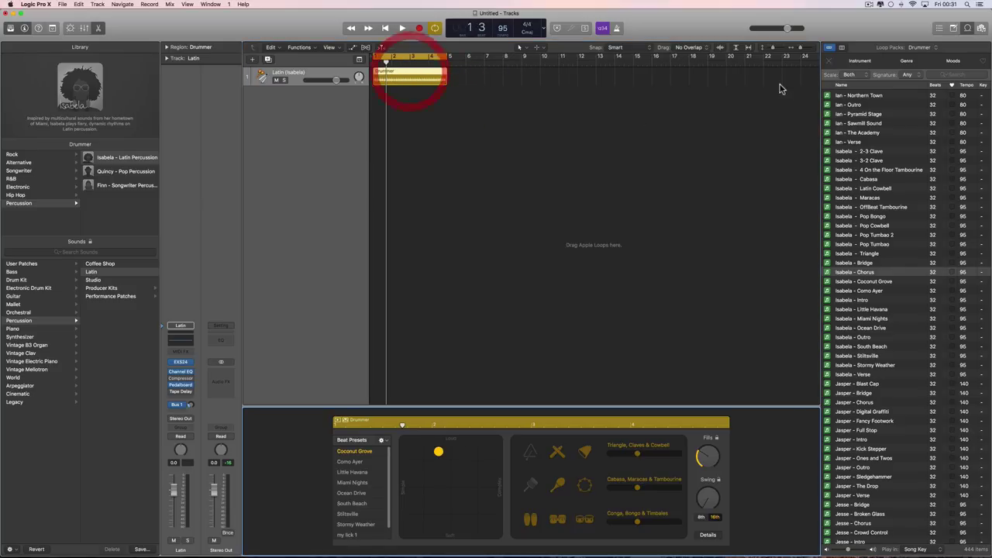
click(967, 28)
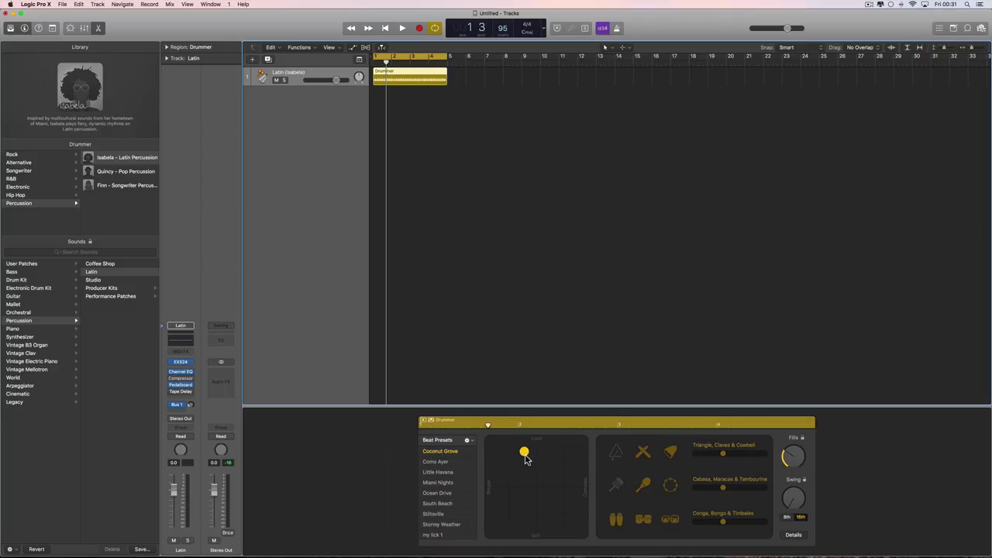
key(space)
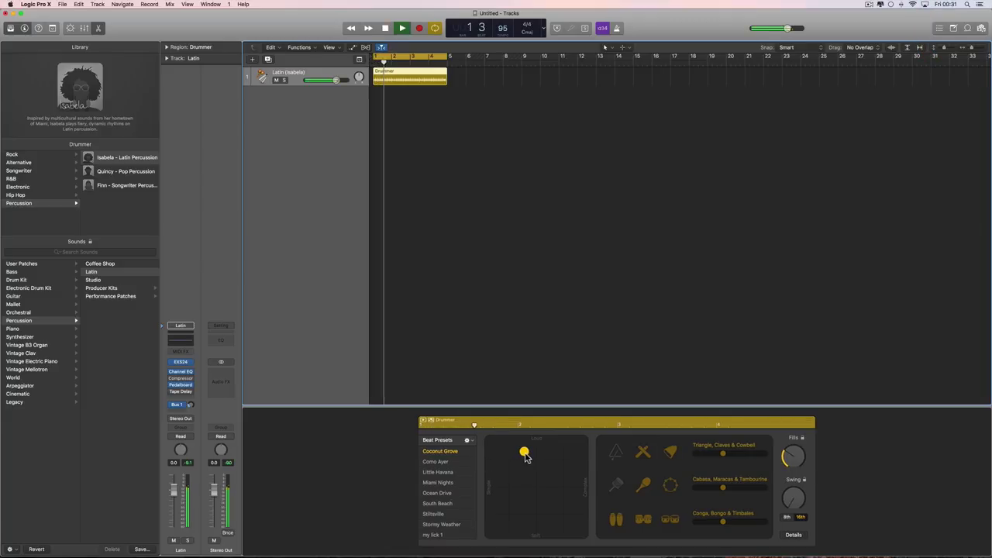
- Move the beat toward Complex, add the cabasa, raise the Triangle, Claves & Cowbell variation and stop playback
drag(526, 458, 562, 456)
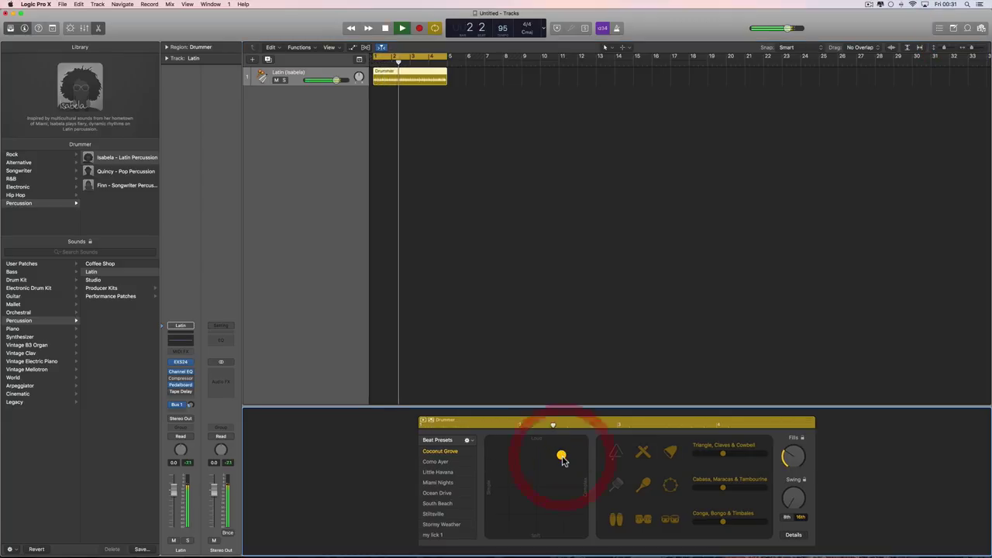
click(615, 482)
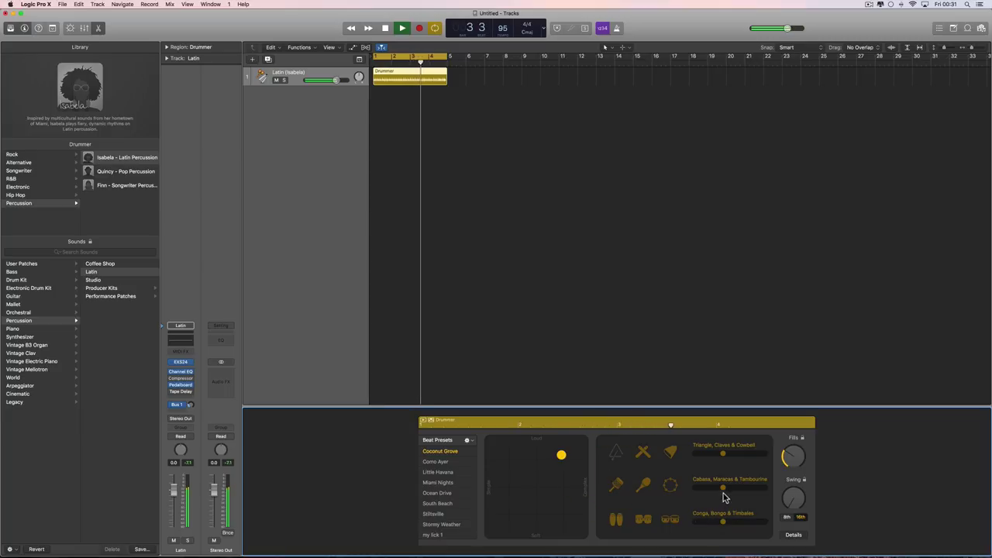
click(736, 457)
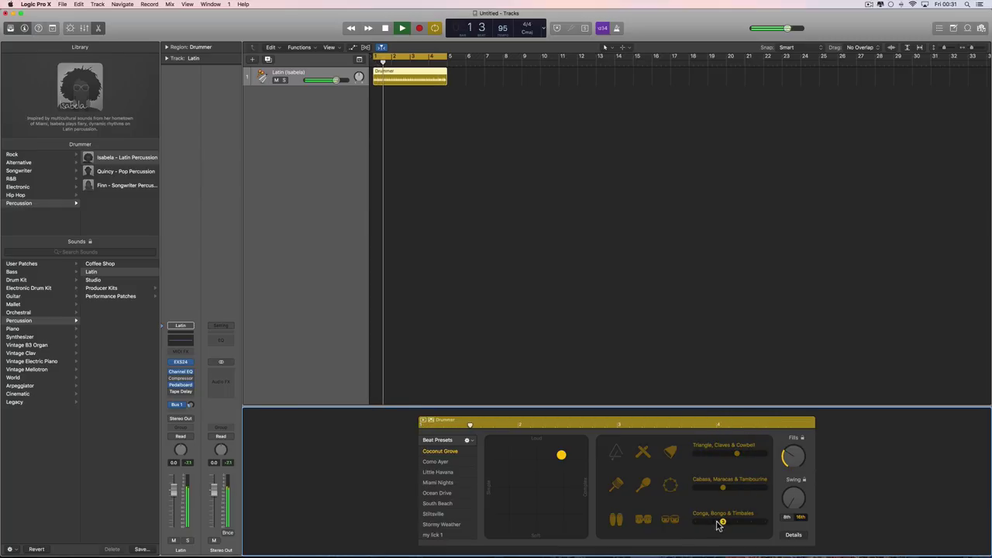
key(space)
click(562, 456)
drag(564, 458, 569, 457)
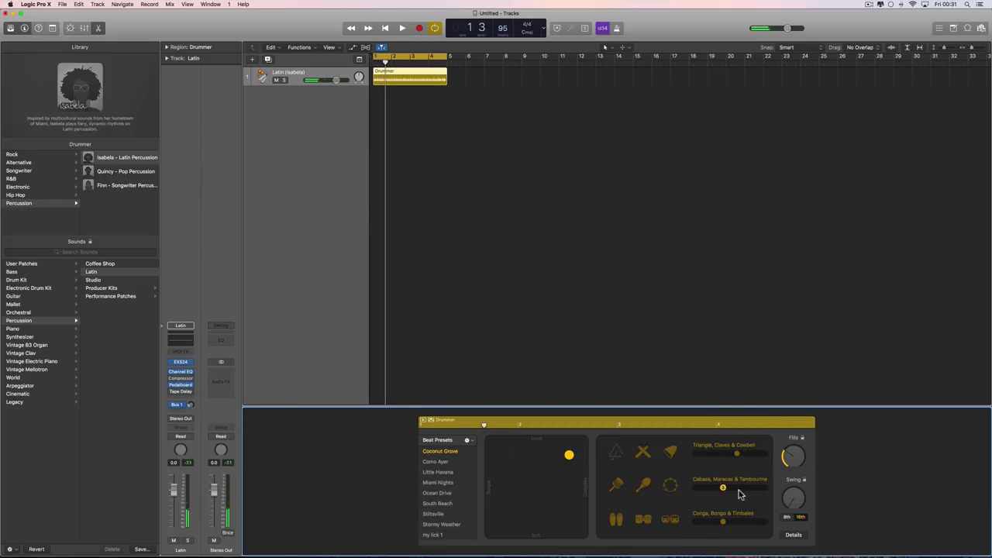
- Show the Drummer details and lower the complexity ranges of the timbales, bongos and cowbell while auditioning the region
click(794, 534)
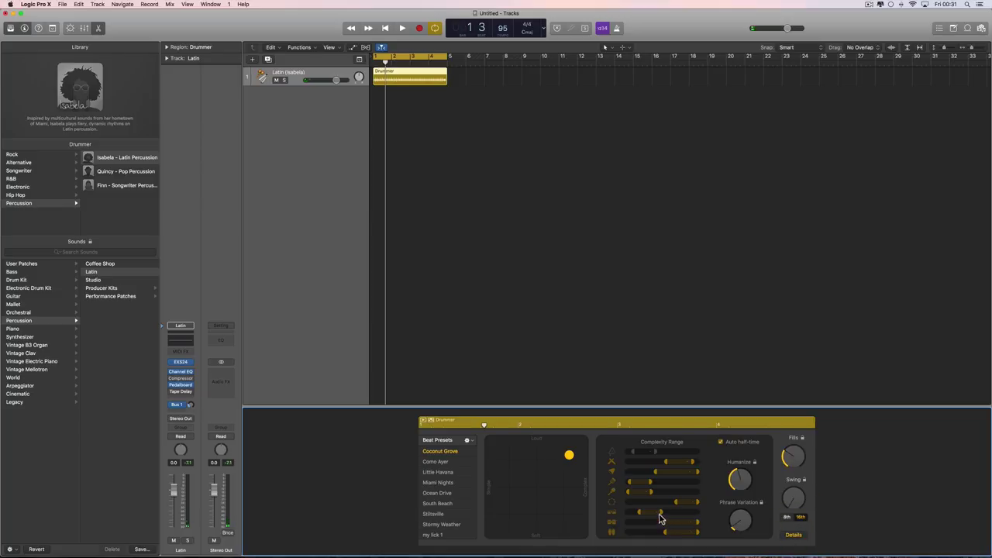
mouse_move(658, 519)
mouse_down()
mouse_move(633, 519)
mouse_move(671, 527)
mouse_move(655, 527)
mouse_up()
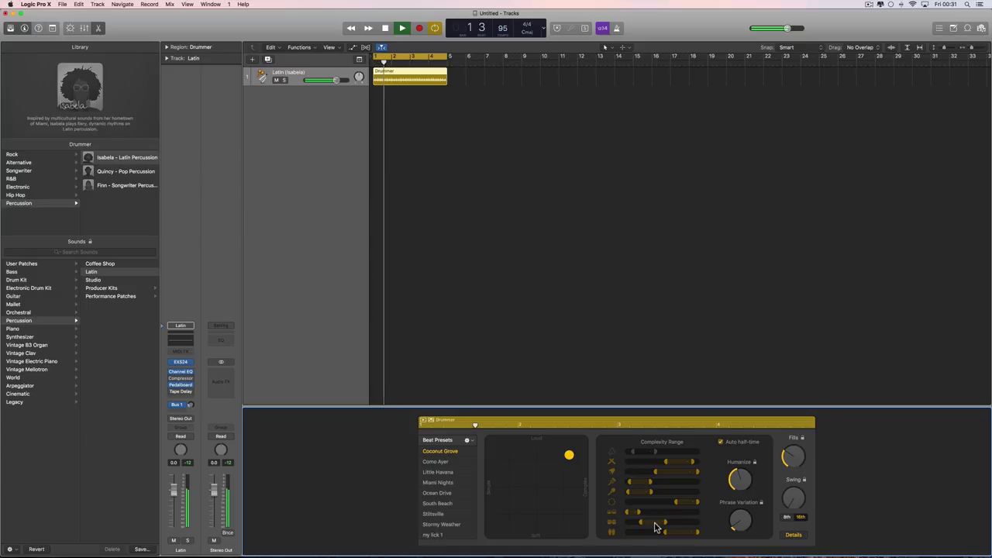
key(space)
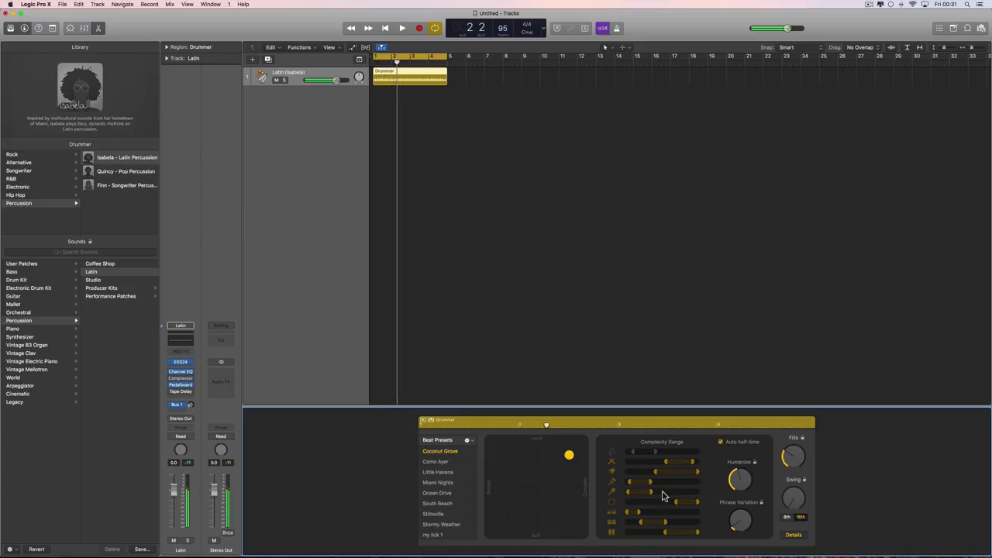
drag(697, 476, 662, 476)
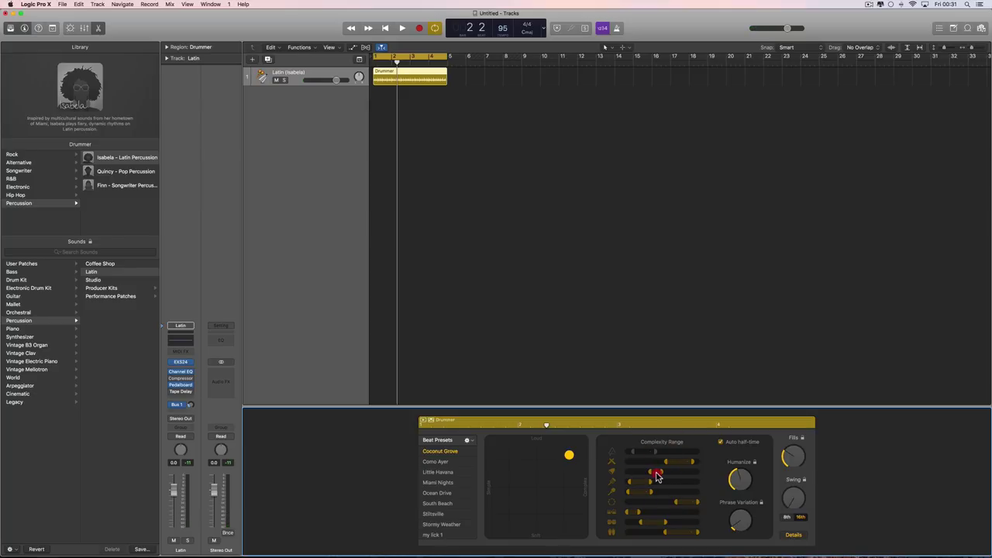
drag(657, 475, 657, 485)
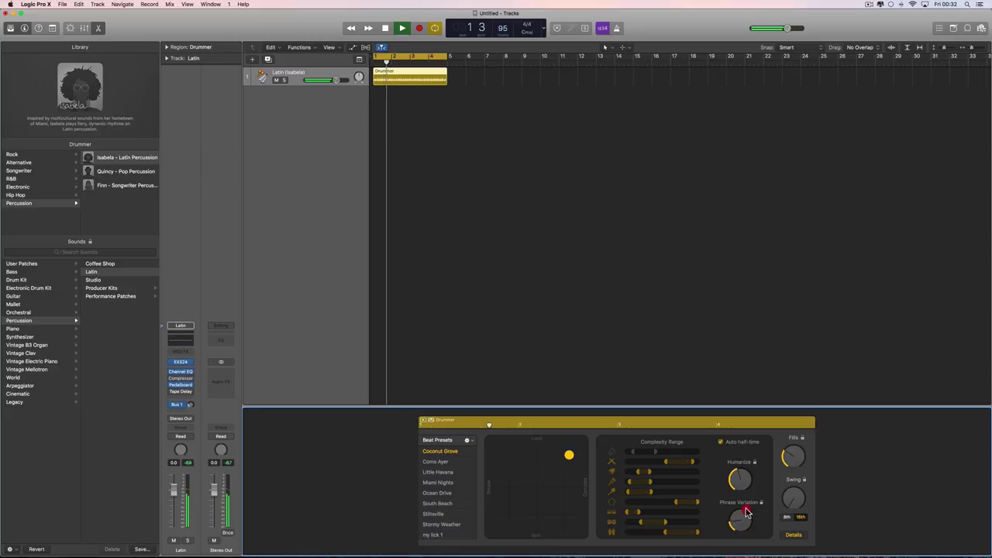
- Increase Phrase Variation and shift the cabasa's complexity range to the maximum, then stop playback and close the details
drag(745, 512, 746, 508)
click(652, 496)
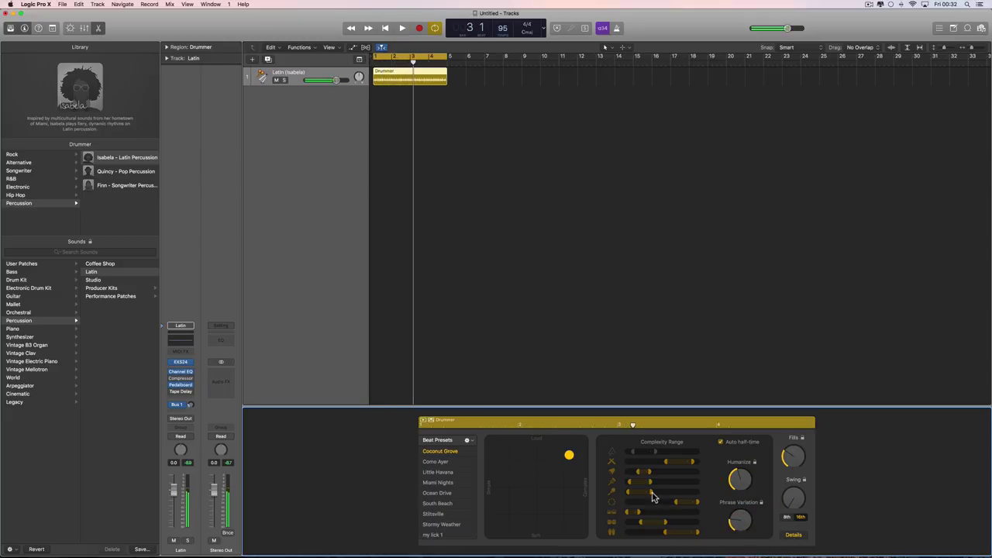
drag(641, 486, 689, 488)
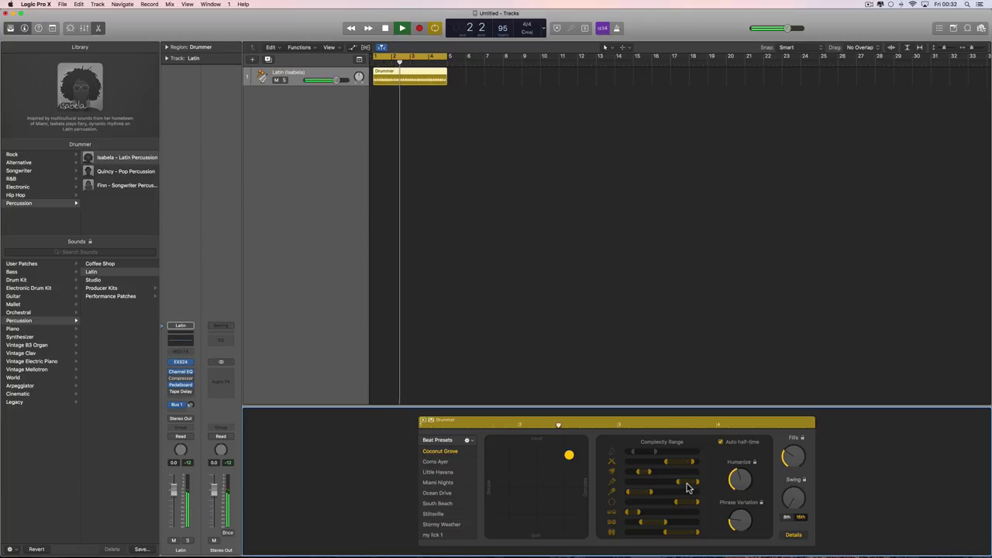
key(space)
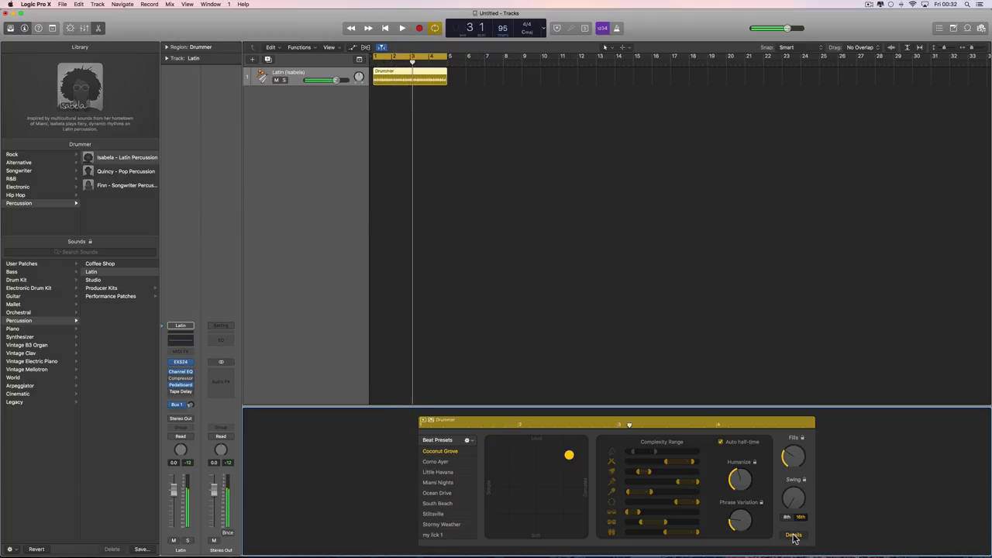
click(792, 536)
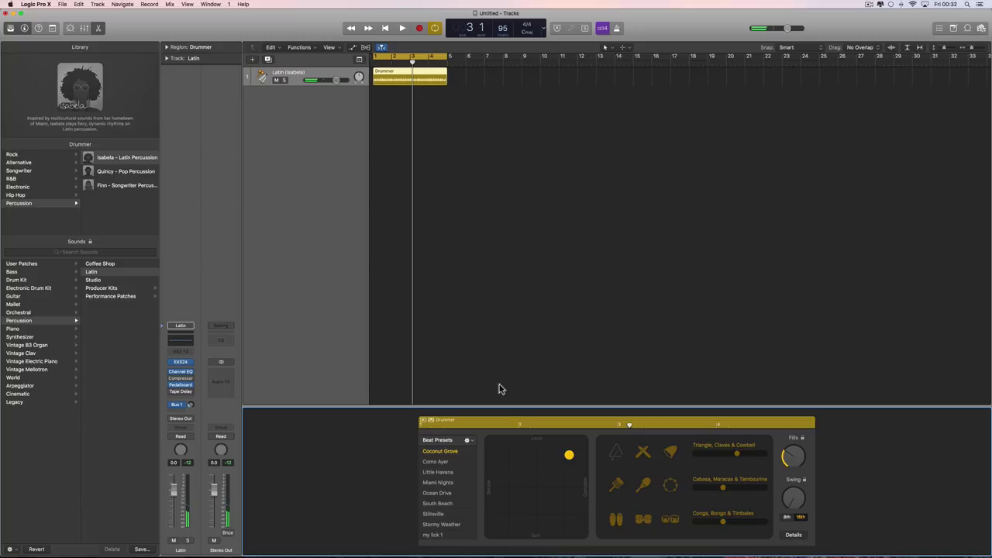
- View the beat preset options, and show the loop browser with its loop packs set to All Genres
click(469, 439)
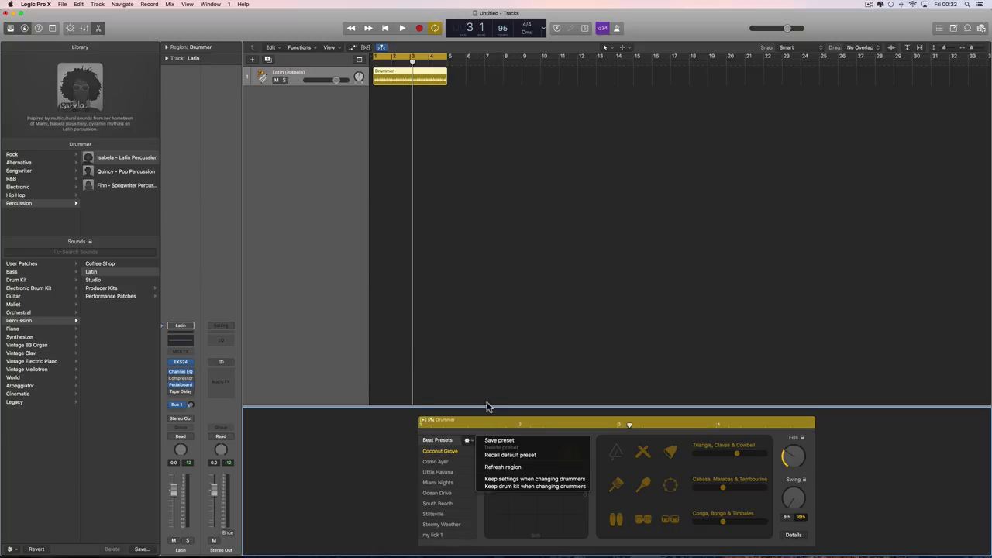
click(497, 372)
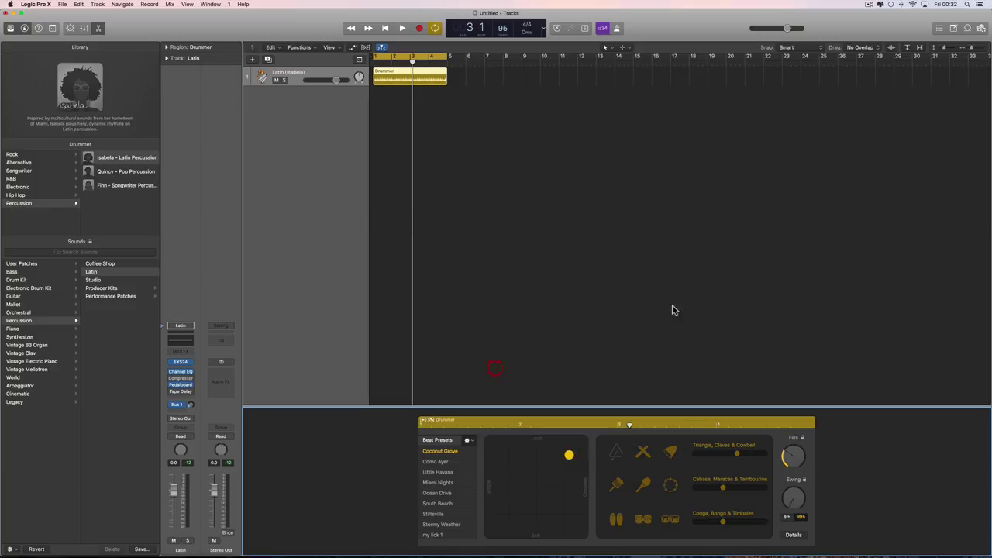
click(967, 28)
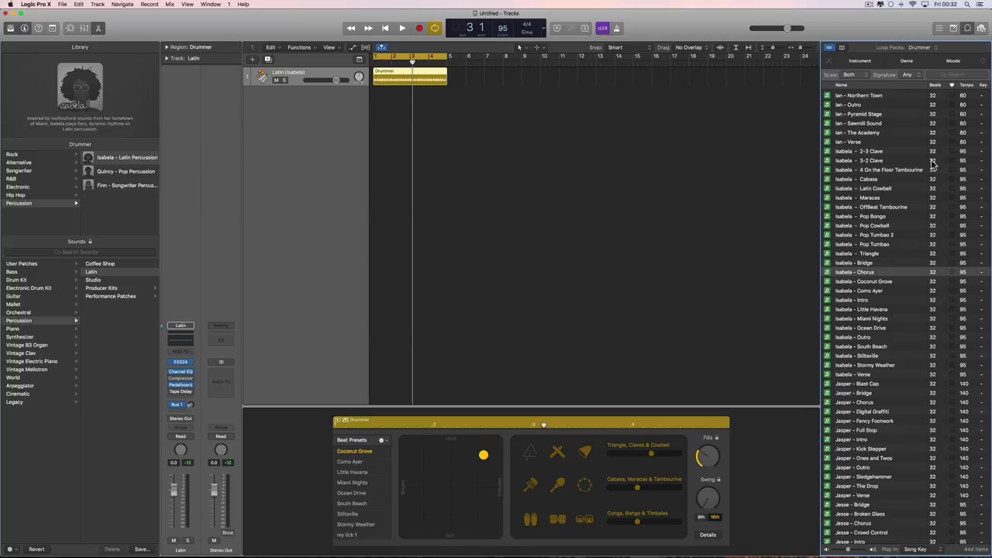
click(926, 49)
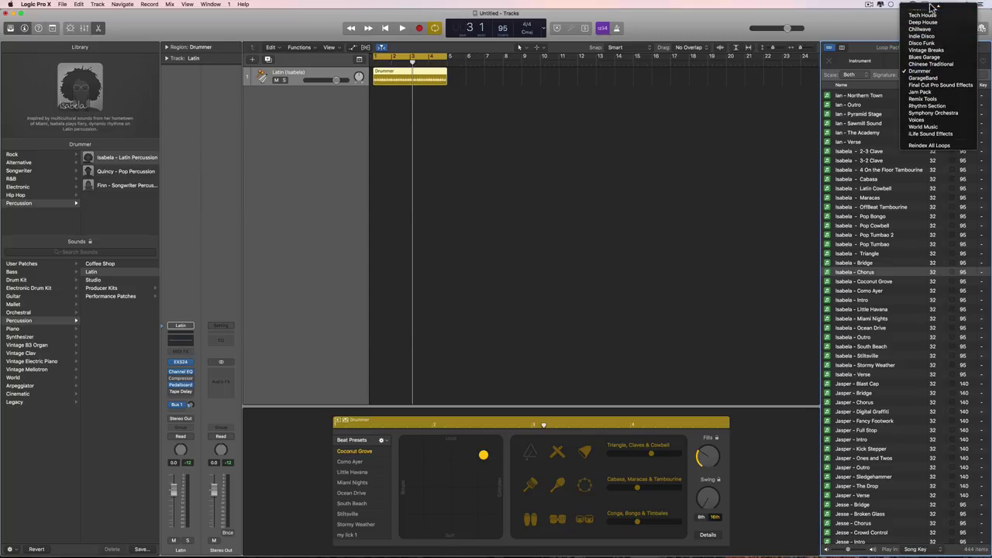
click(921, 7)
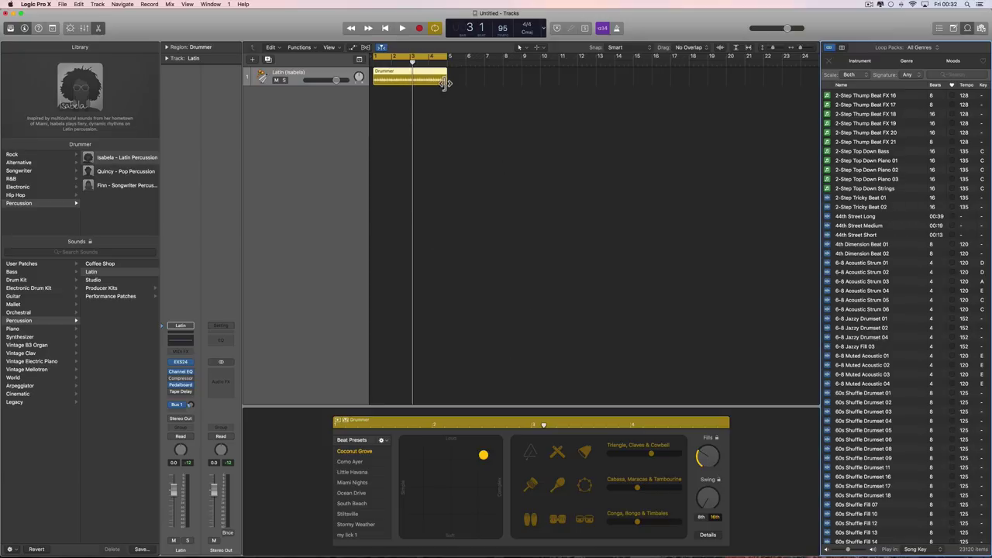
- Turn Fills fully down and start adding the Drummer region to the Apple Loops library with its upbeat events at position 1 1 1 1
mouse_move(445, 83)
mouse_down()
mouse_move(457, 82)
mouse_move(448, 81)
mouse_up()
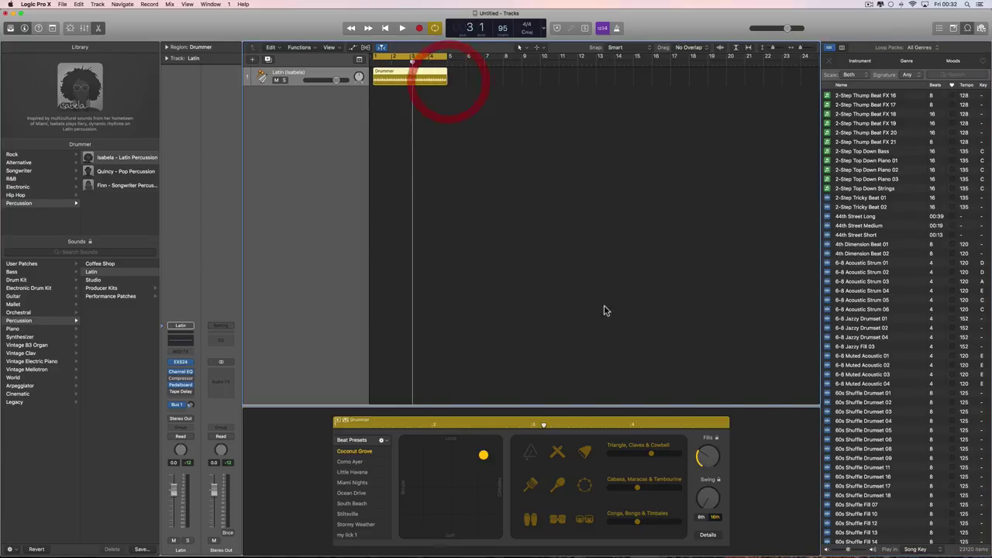
drag(709, 457, 716, 488)
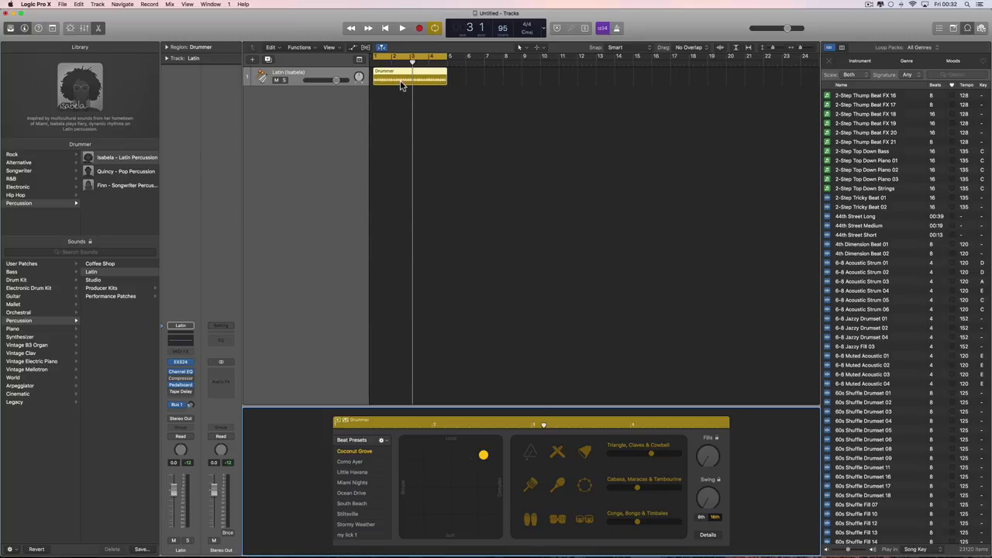
drag(402, 85, 899, 214)
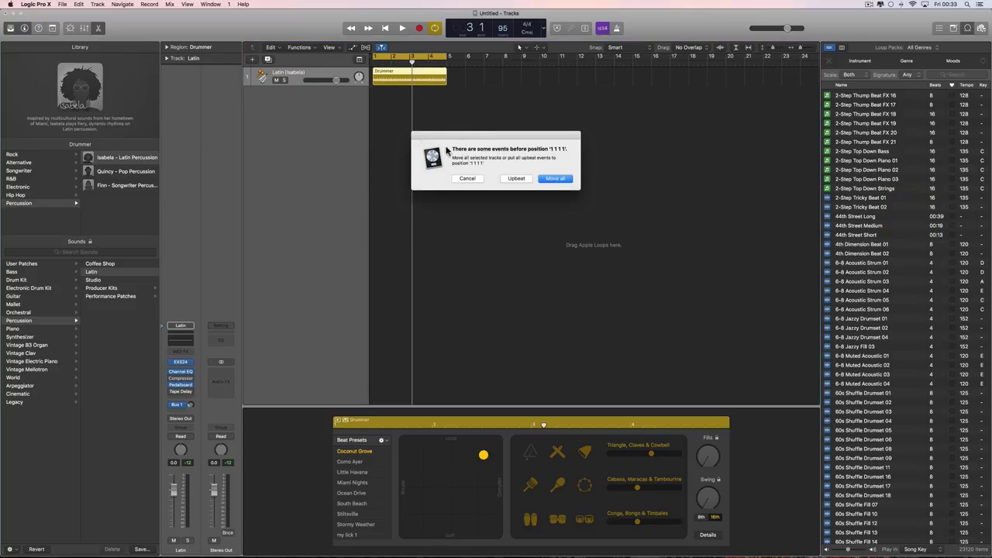
drag(467, 142, 455, 146)
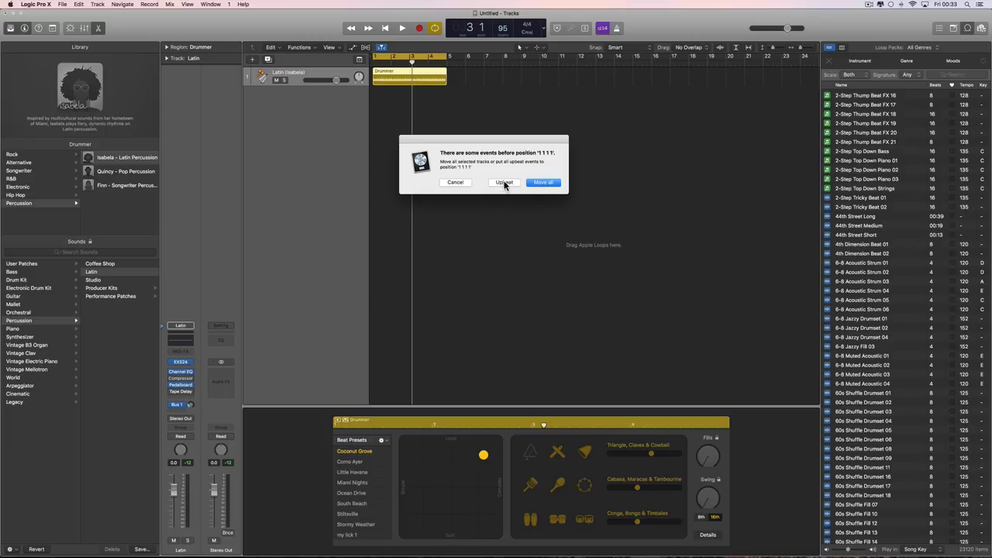
click(540, 184)
click(505, 183)
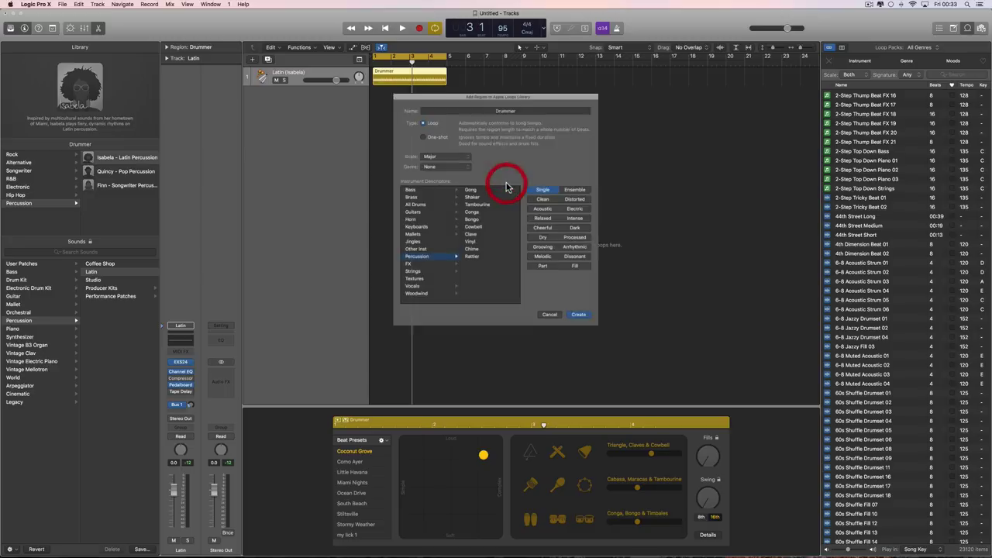
- Name the loop Isabela - my lick 4 with the Percussion descriptor and create it using the Upbeat option
double_click(504, 102)
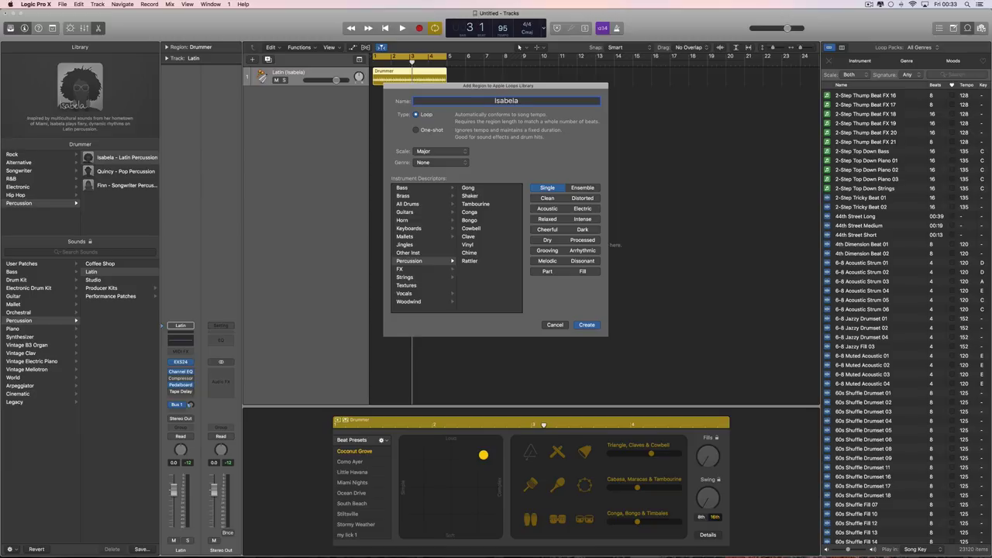
text(Isabela - my lick 4)
click(418, 265)
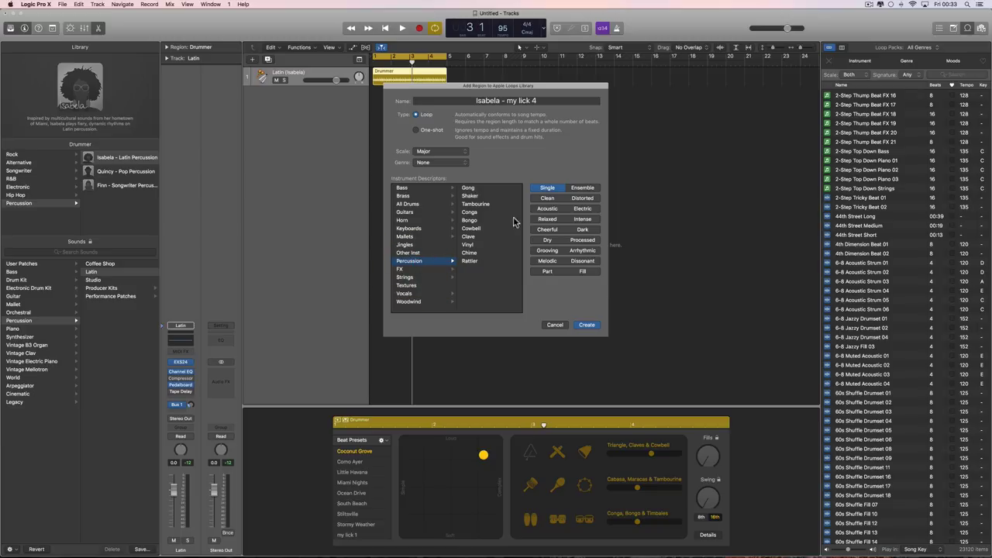
click(593, 329)
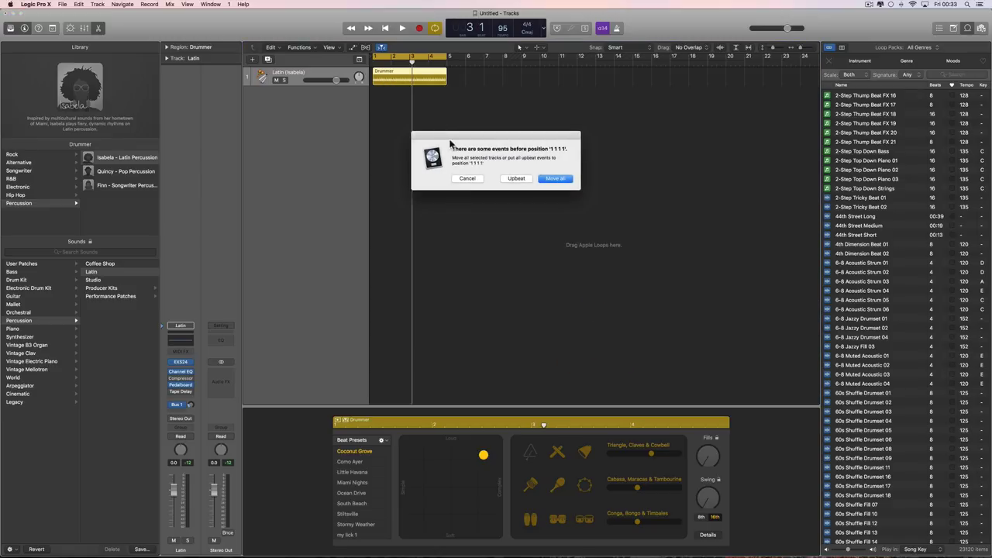
click(515, 178)
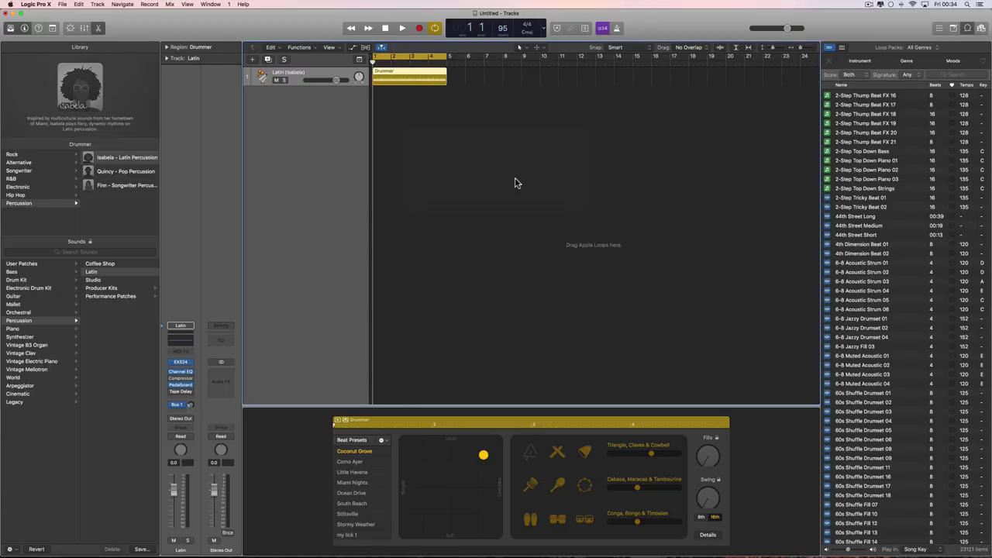
- List the My Loops pack and preview the Isabela - my lick 4 loop
click(939, 49)
click(923, 61)
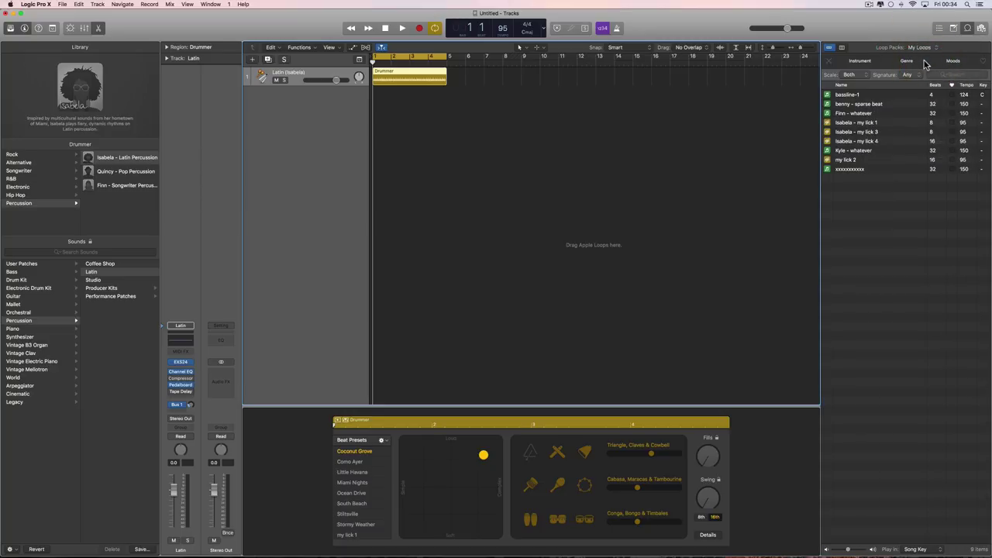
click(852, 143)
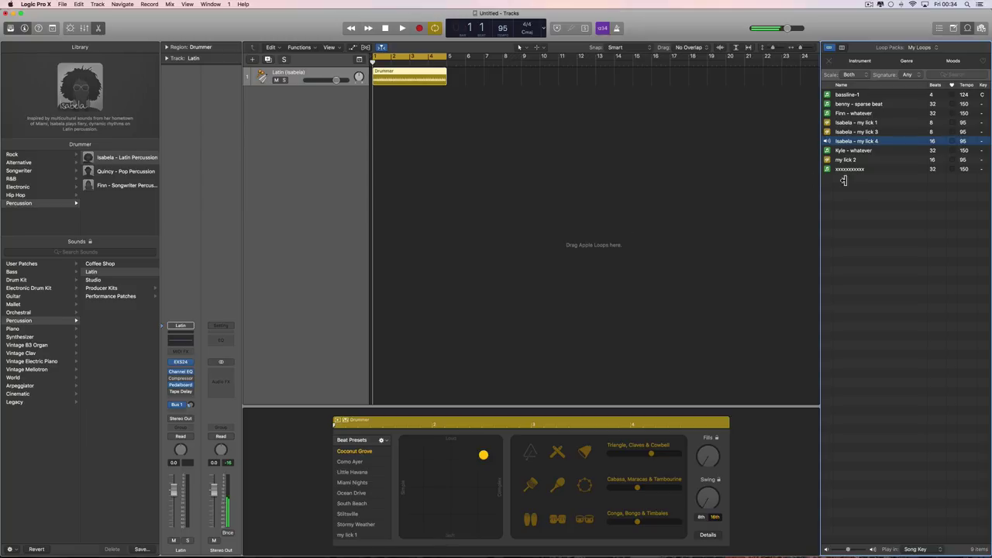
click(827, 143)
- Hide the Drummer editor and replace the Latin (Isabela) track's region with the Isabela - my lick 1 loop at bar 1
click(490, 245)
key(e)
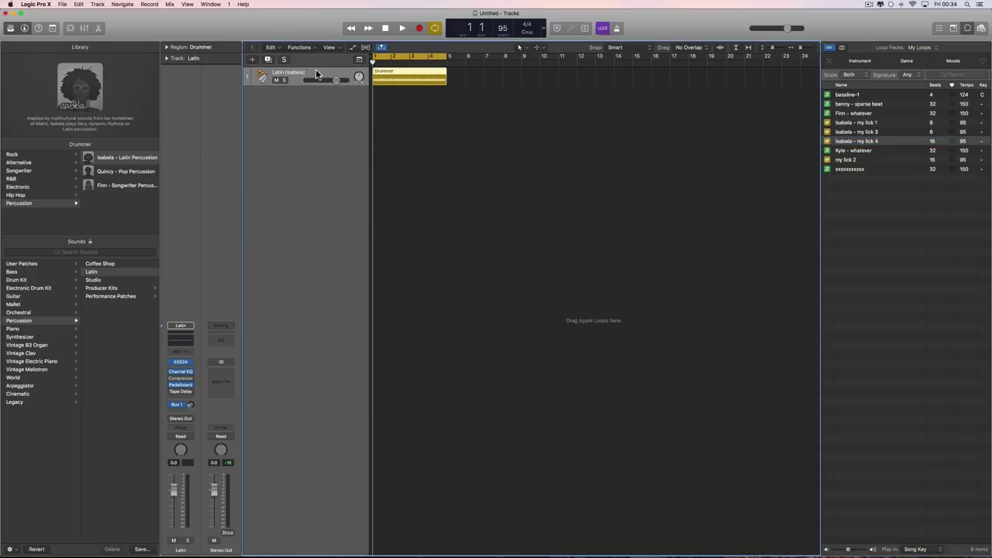
key(Delete)
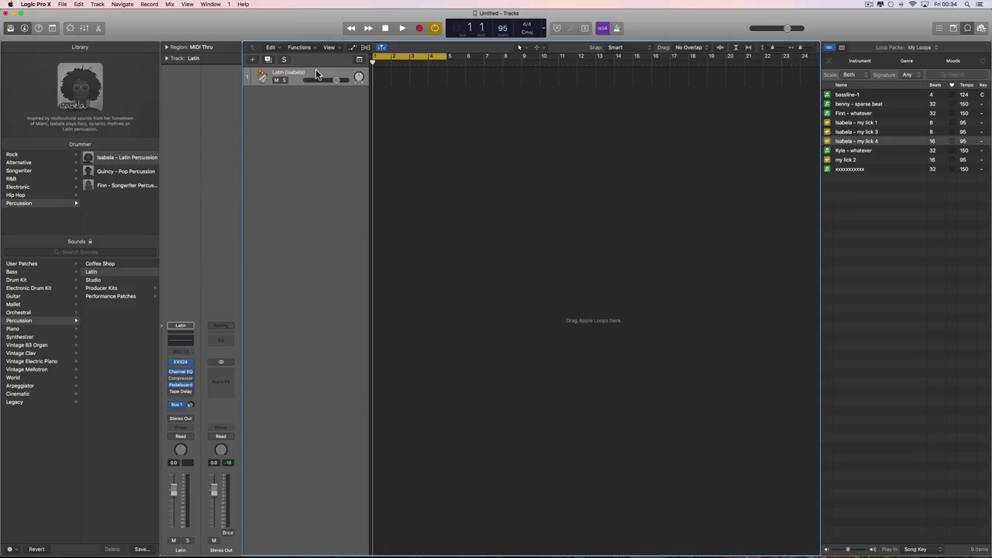
click(866, 123)
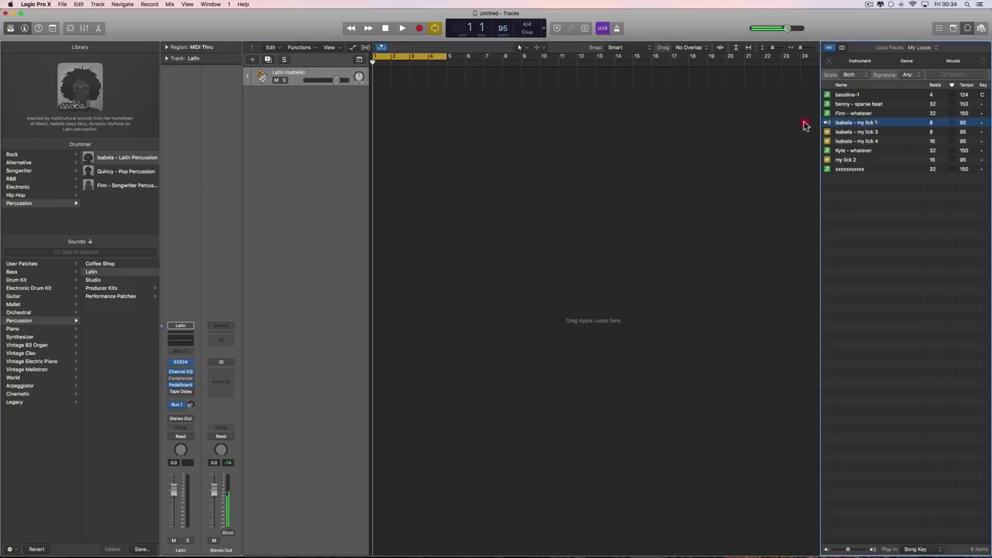
drag(804, 126, 376, 80)
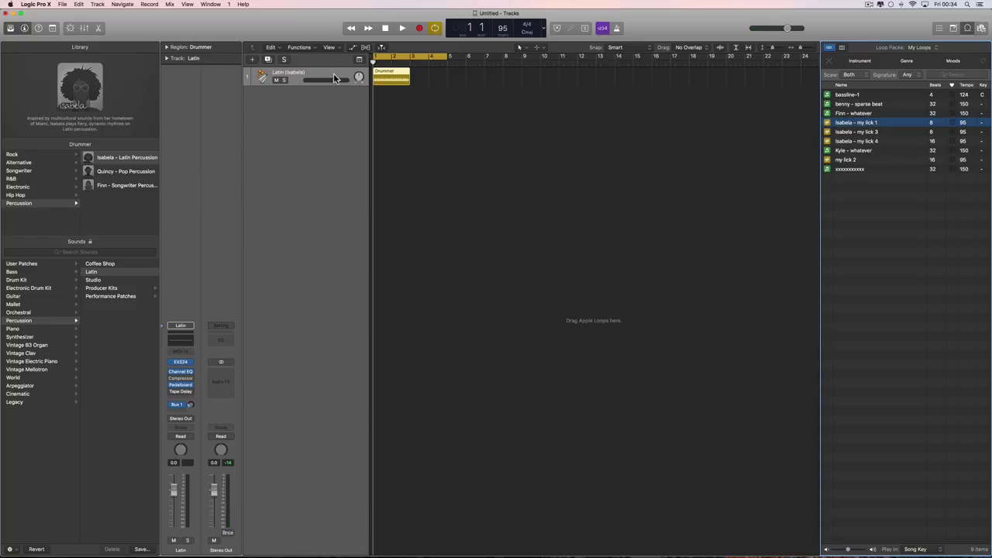
- Replace the Latin (Isabela) track with one new software instrument track using an empty channel strip, and close Musical Typing
click(338, 77)
key(super+BackSpace)
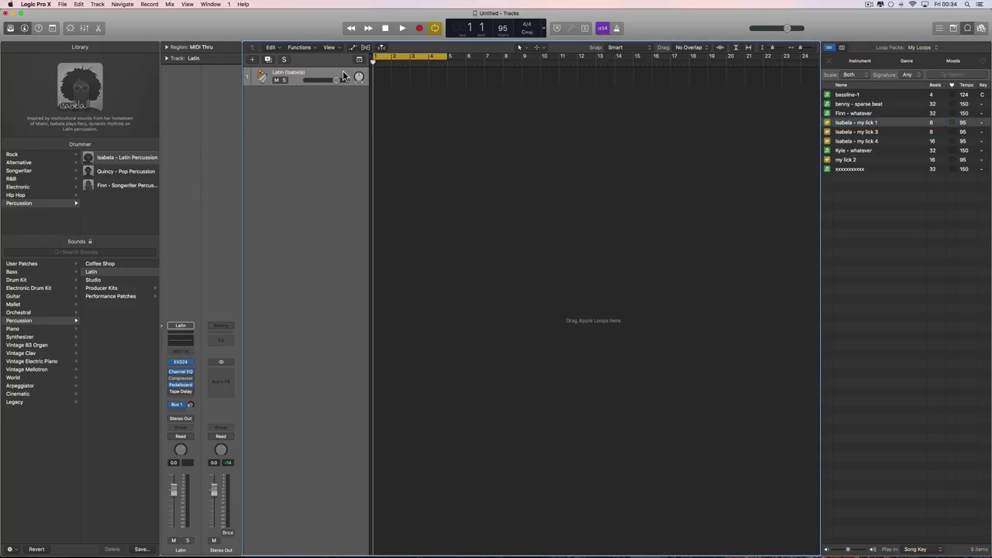
double_click(343, 71)
click(436, 36)
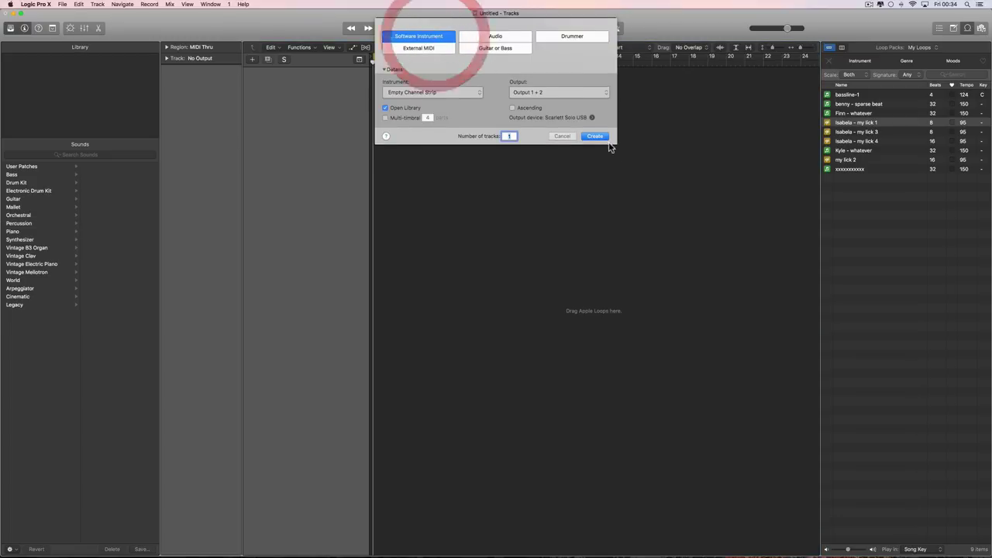
key(Return)
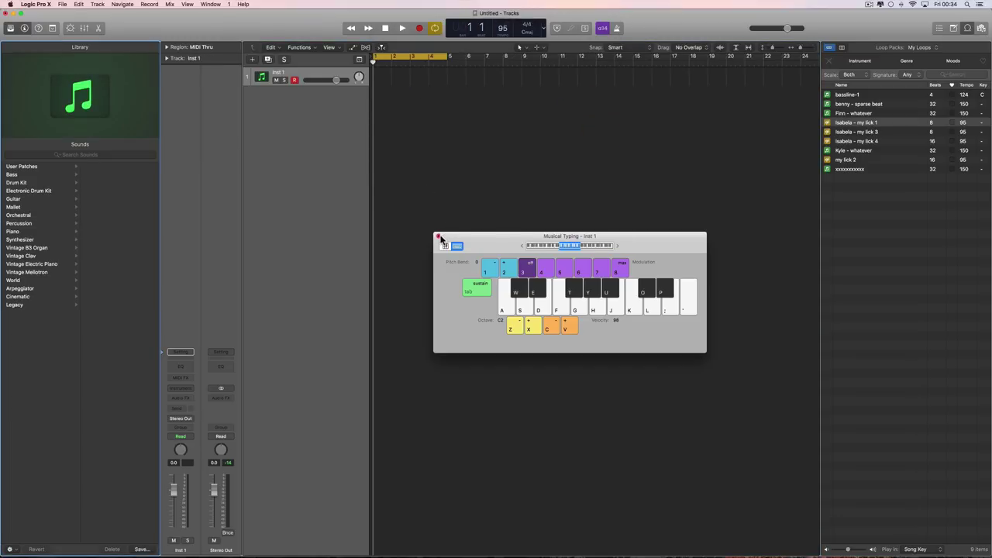
click(438, 237)
- Preview the Isabela - my lick 1 loop, look through the Drummer loop pack and return to My Loops
click(842, 129)
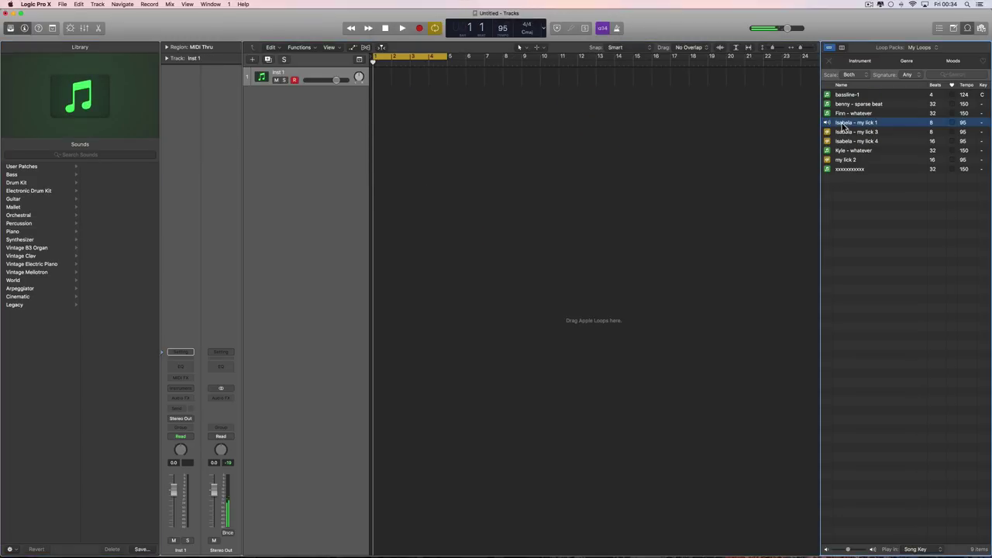
click(829, 125)
click(935, 48)
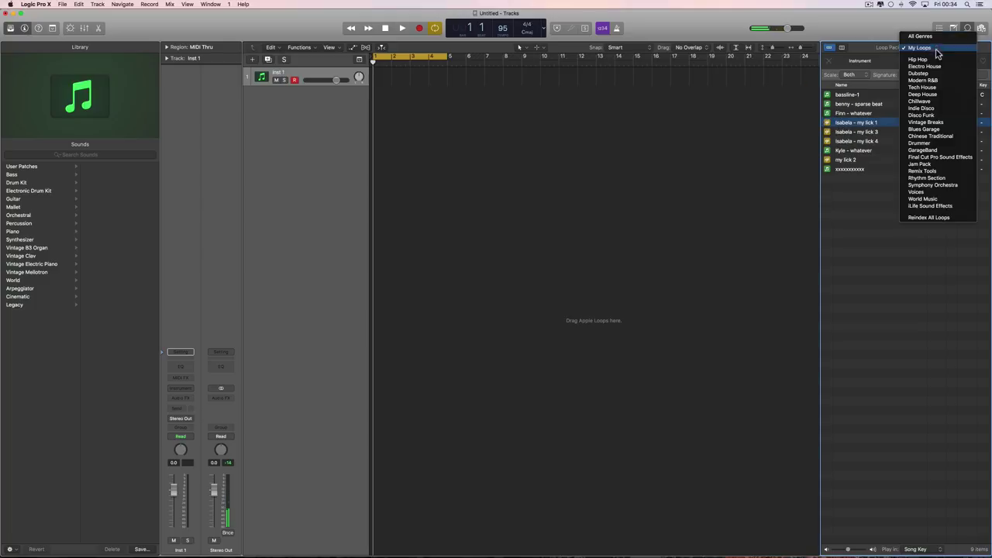
click(923, 143)
click(939, 49)
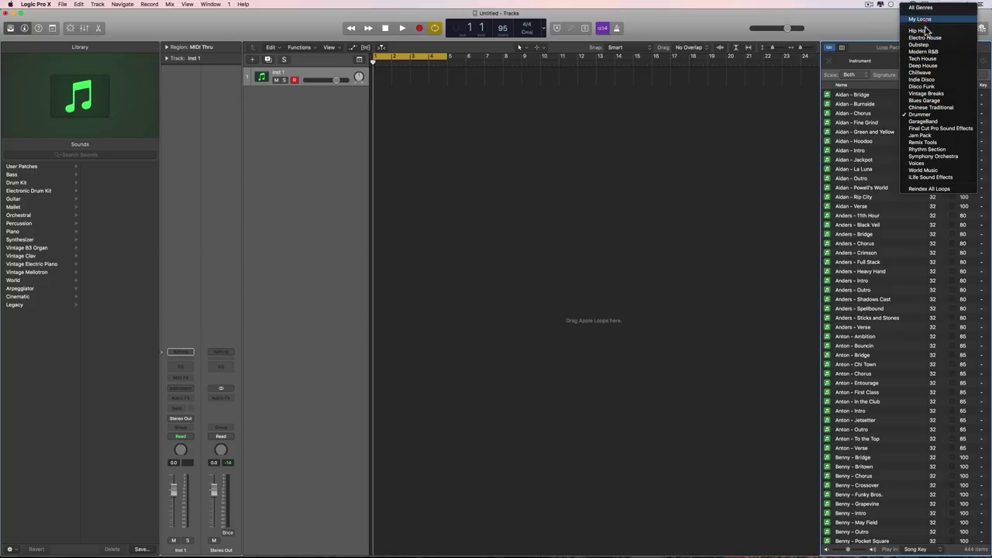
click(920, 19)
- Preview the Isabela - my lick 1 loop, place it at bar 1 on a new track below Inst 1 and play it
click(863, 124)
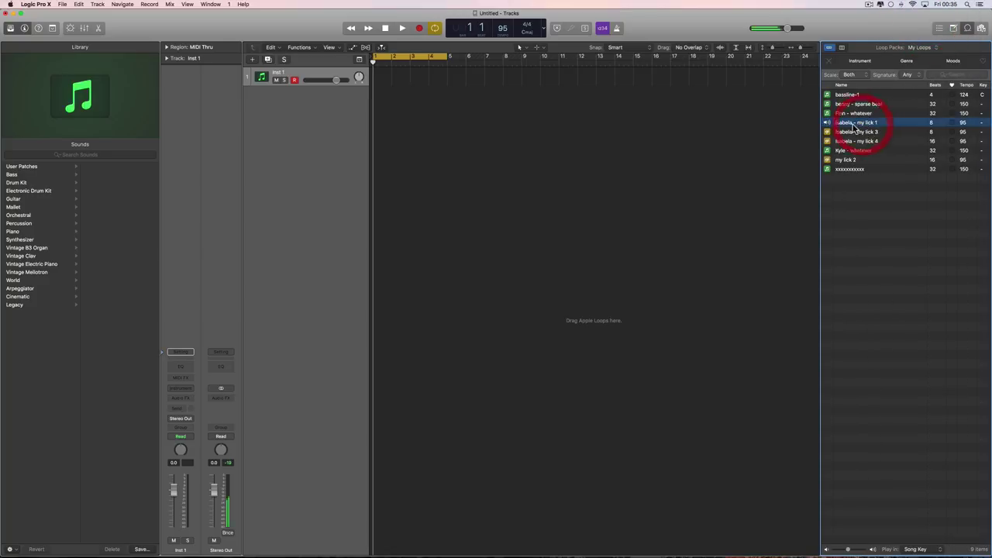
drag(831, 126, 375, 93)
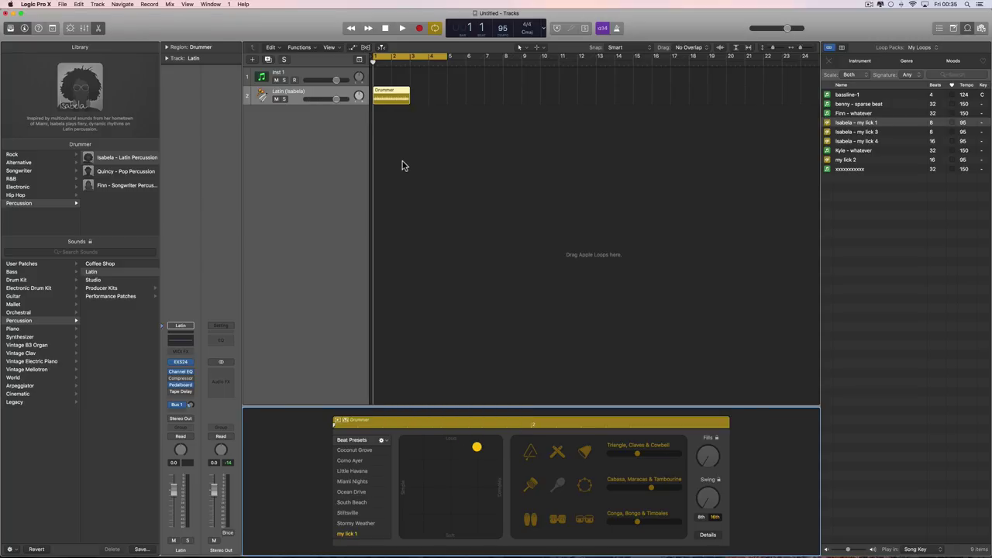
key(space)
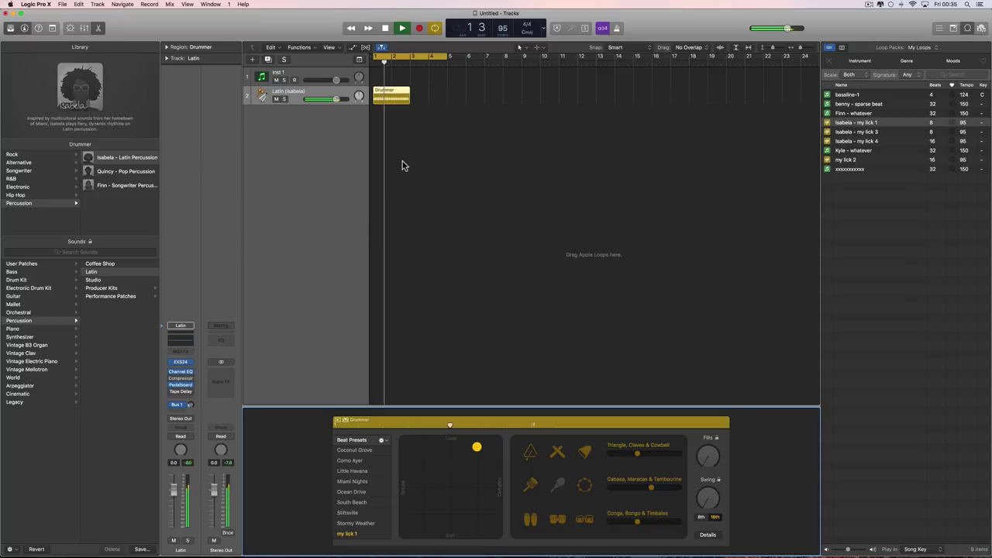
key(space)
- Set the cycle range to match the Latin (Isabela) region, from bar 1 to bar 3
key(super+Right)
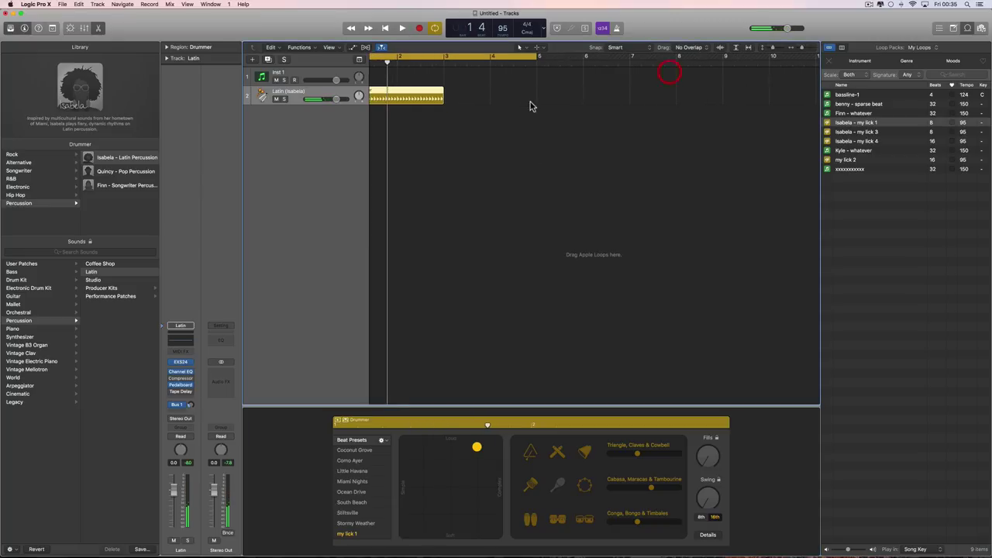
scroll(530, 106, left, 2)
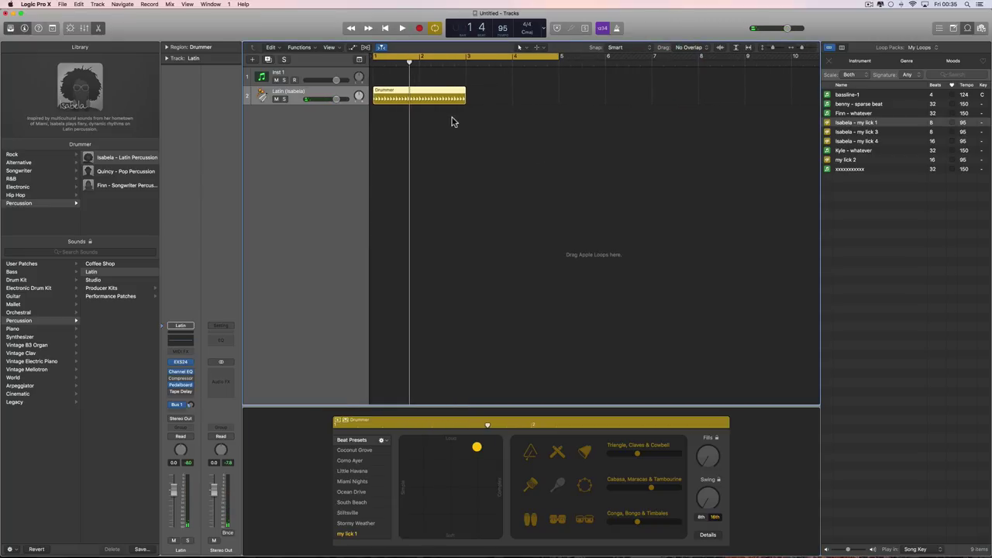
click(454, 100)
key(super+u)
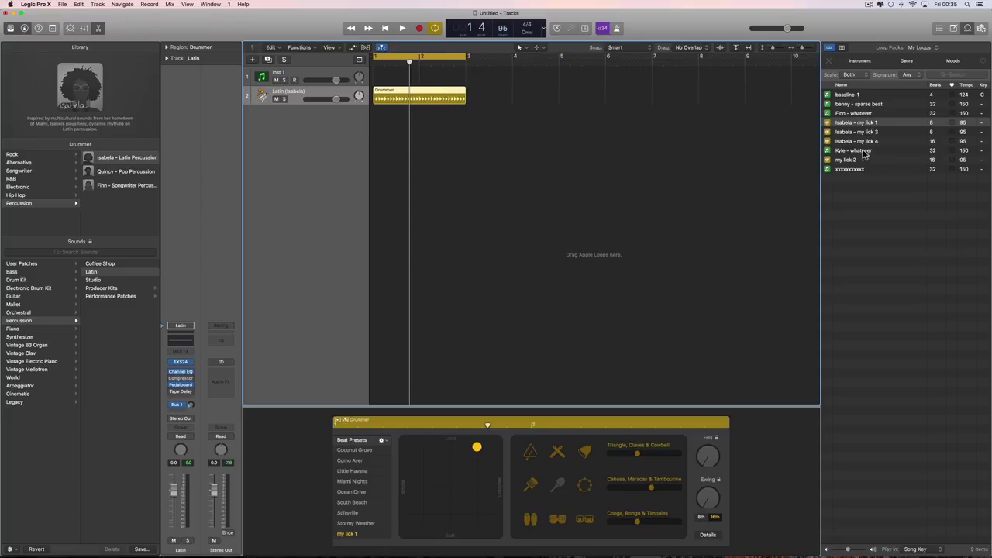
- Add the Finn - whatever loop at bar 1 on a new track, shorten it to end at bar 3, and lower its volume to -0.5 dB during playback
drag(855, 117, 375, 118)
drag(742, 122, 466, 124)
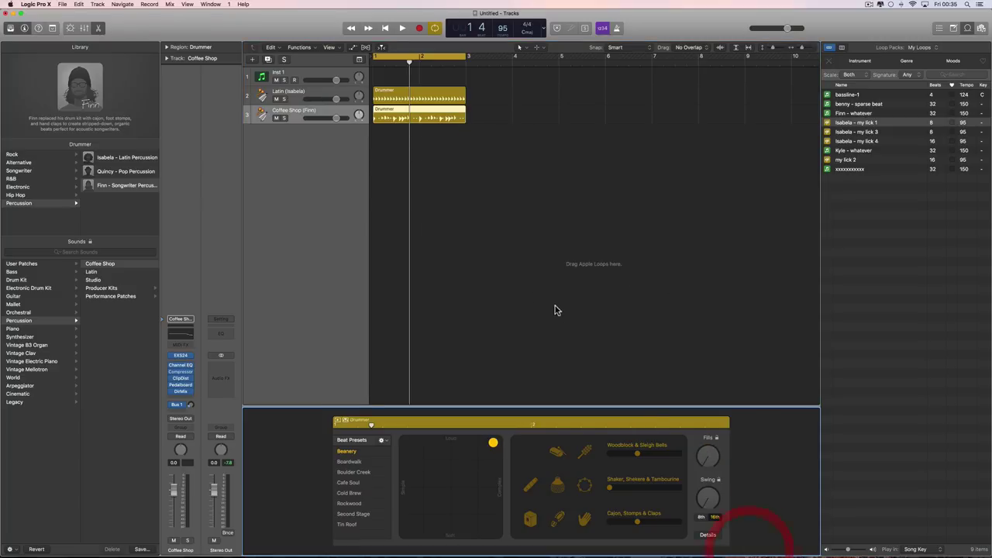
key(space)
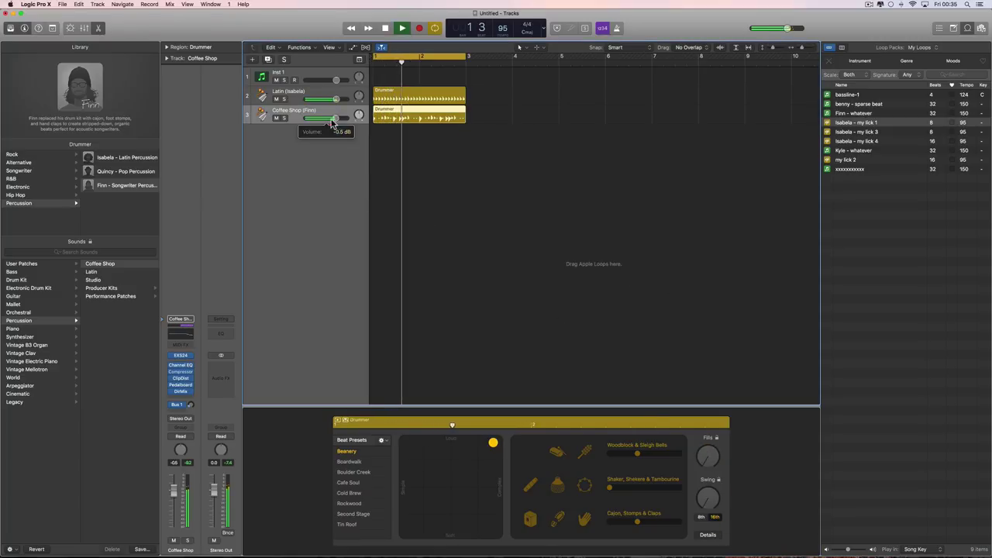
key(space)
- Listen to the Coffee Shop (Finn) track alone with Latin (Isabela) temporarily muted
click(276, 100)
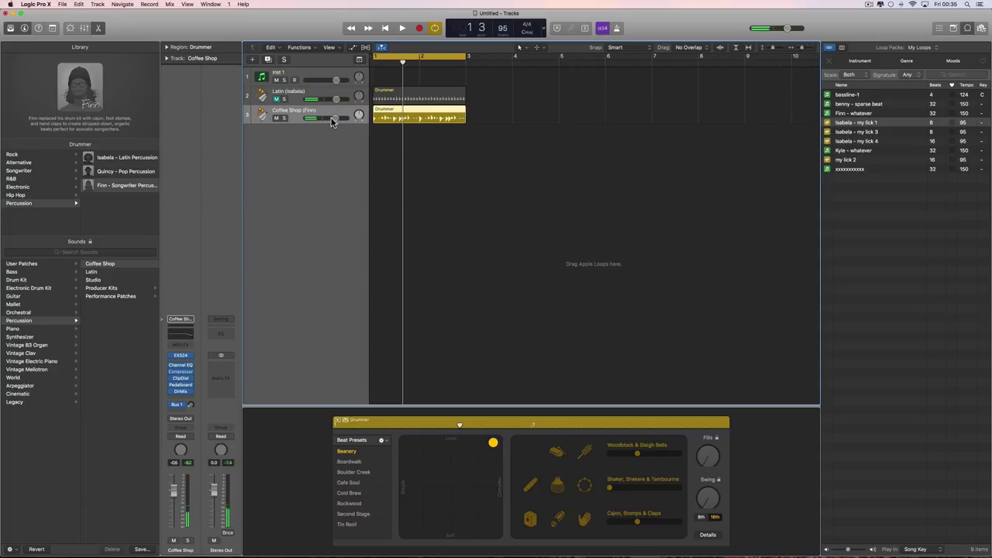
key(space)
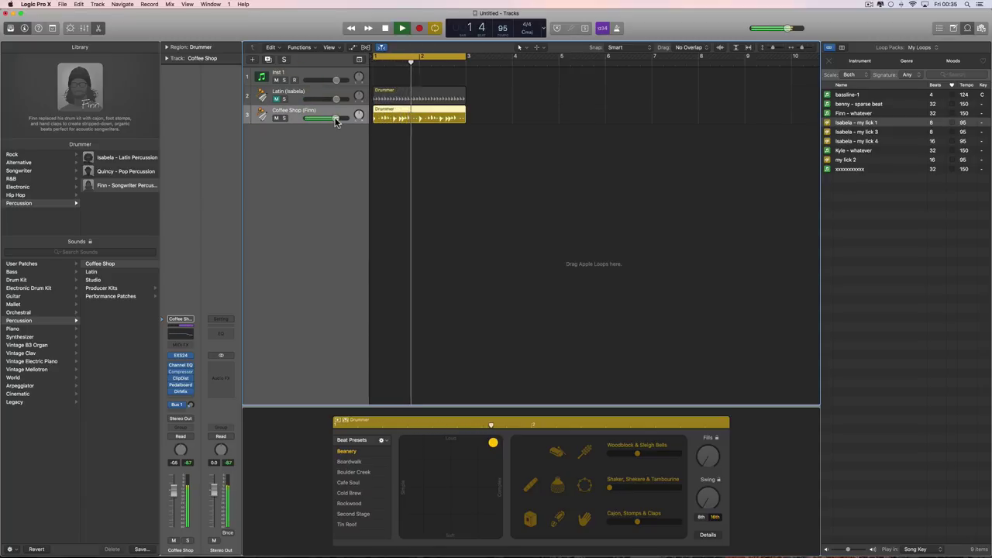
key(space)
click(277, 100)
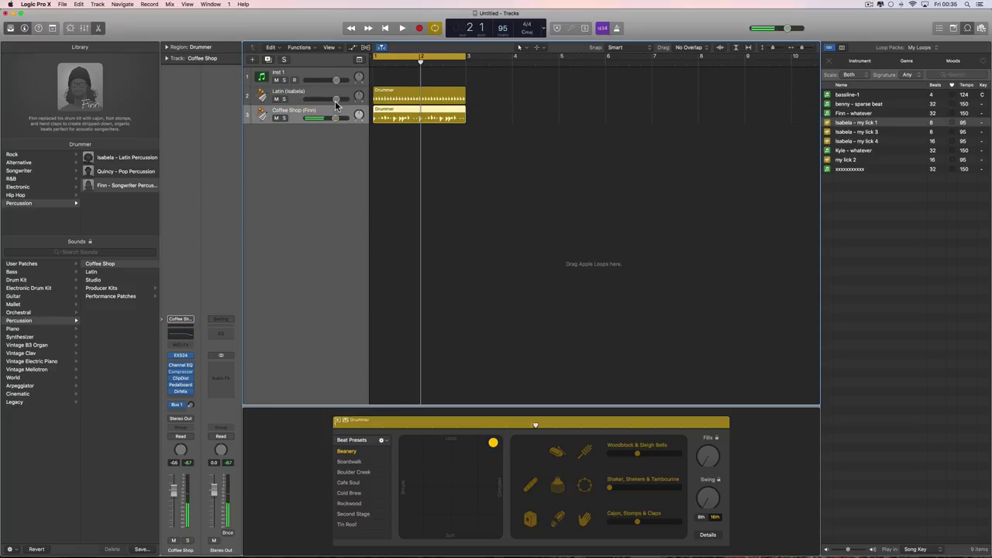
- Lower the Latin (Isabela) track's volume to -1.0 dB and play both percussion tracks together
drag(333, 102, 331, 102)
key(space)
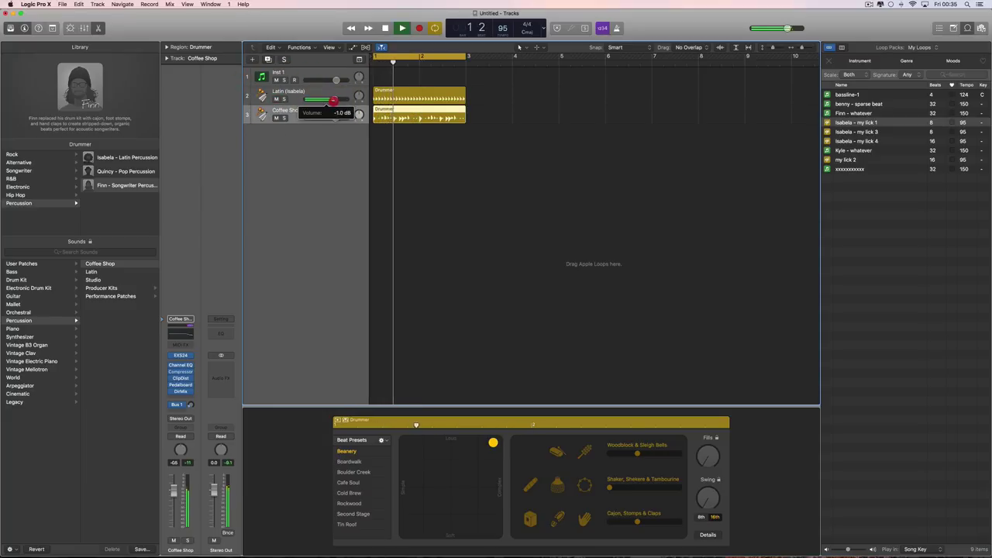
key(space)
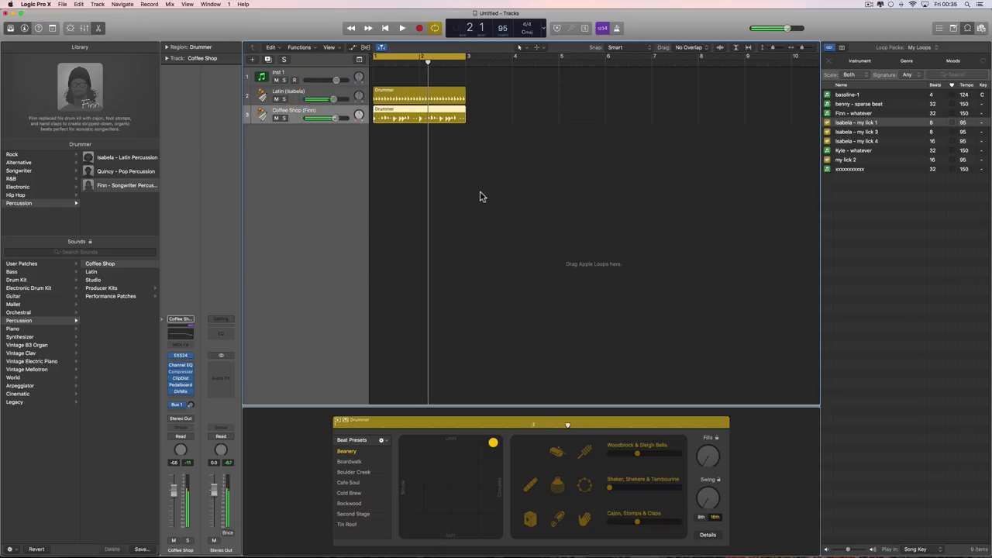
- List the Drummer loop pack and preview Aidan - Bridge, Aidan - Chorus and Aidan - Verse against the playing percussion tracks
click(930, 48)
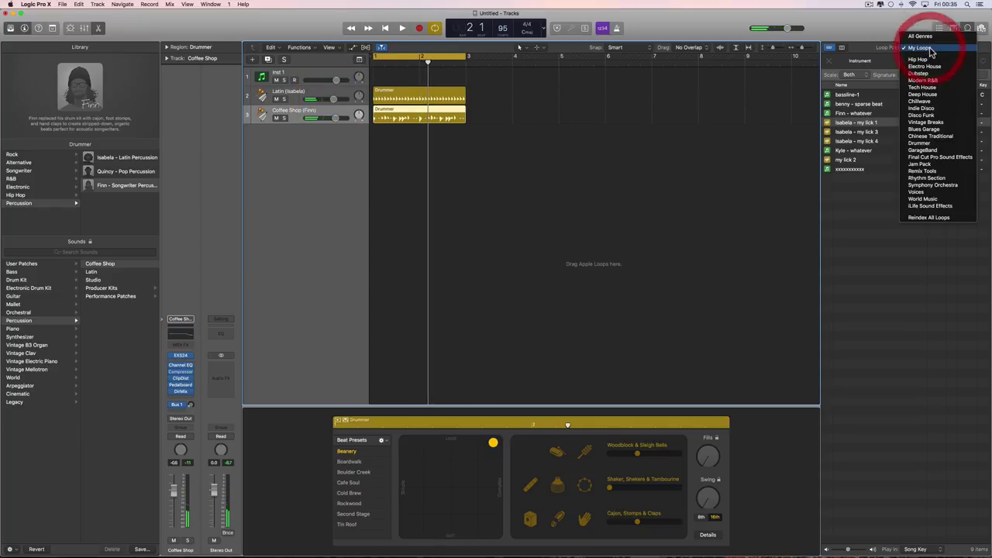
click(930, 142)
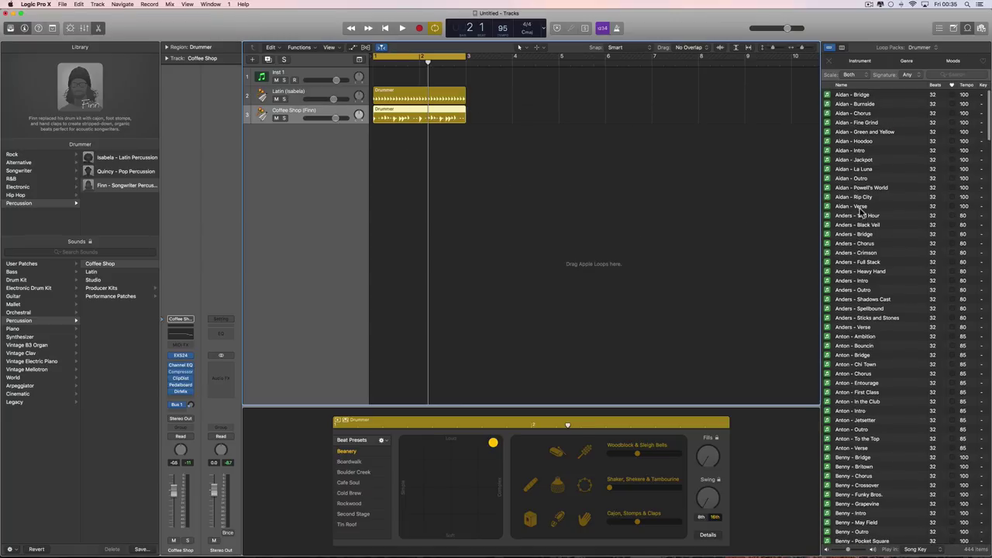
key(space)
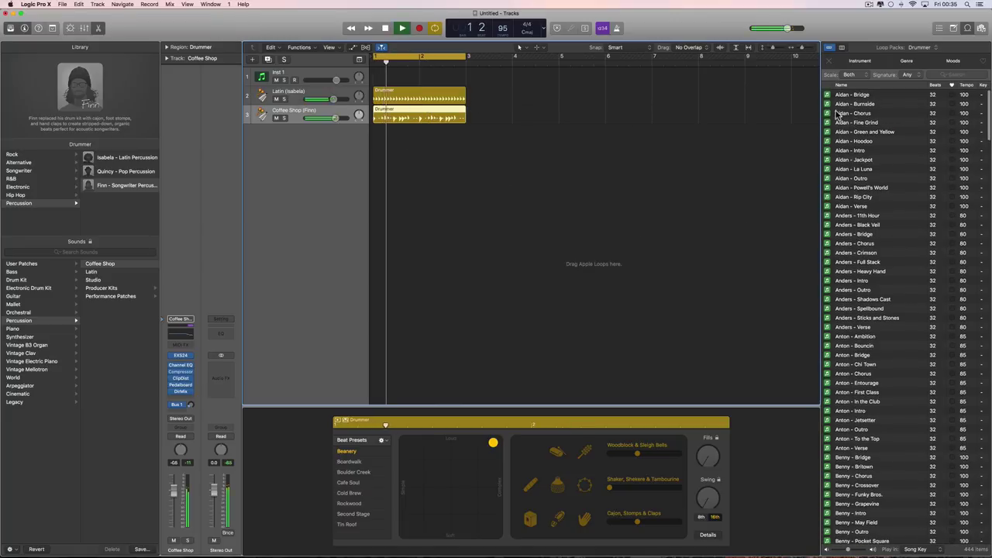
click(827, 95)
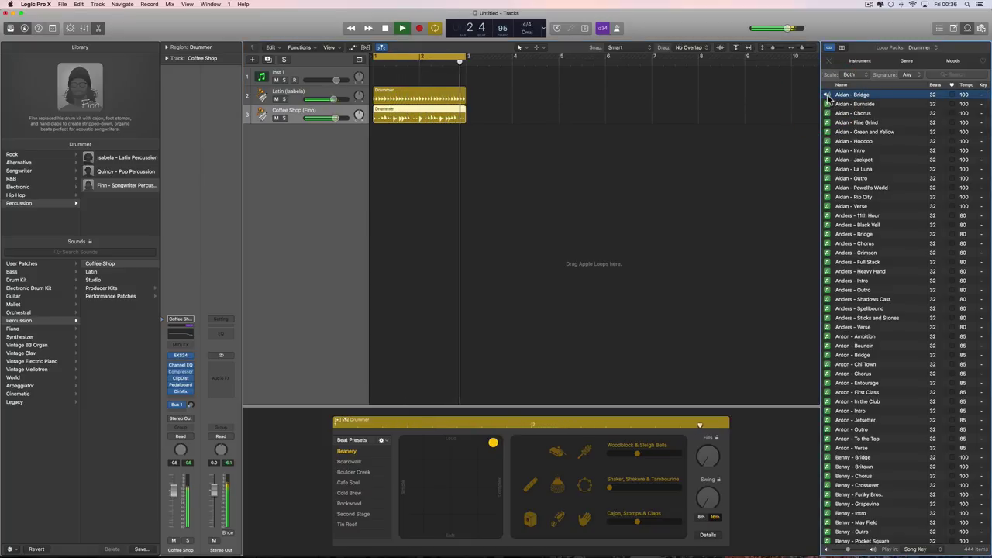
click(838, 113)
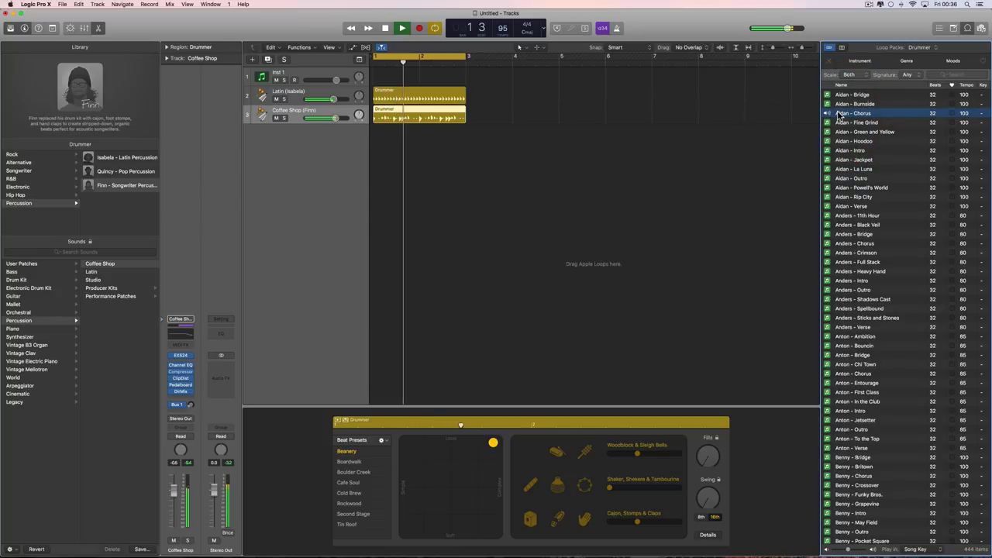
click(860, 206)
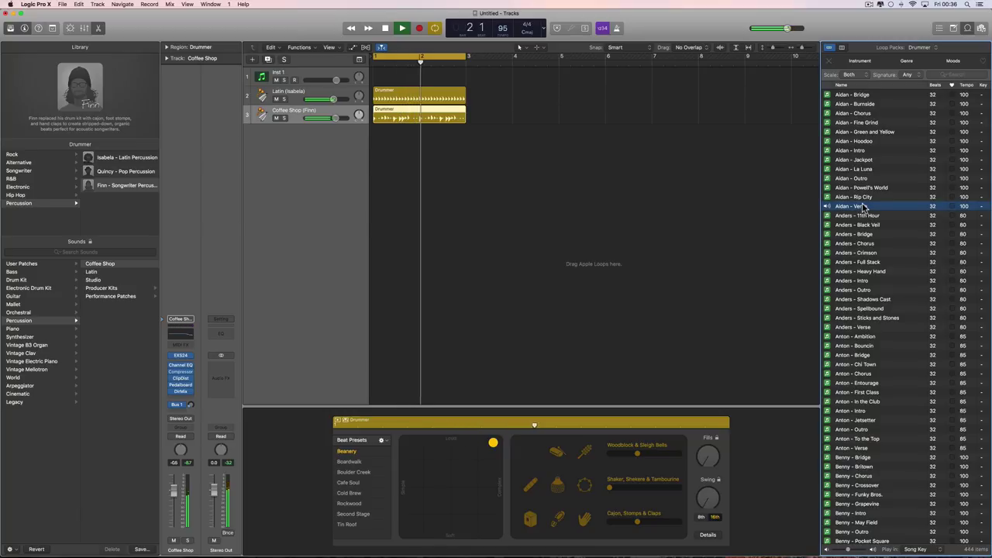
click(827, 207)
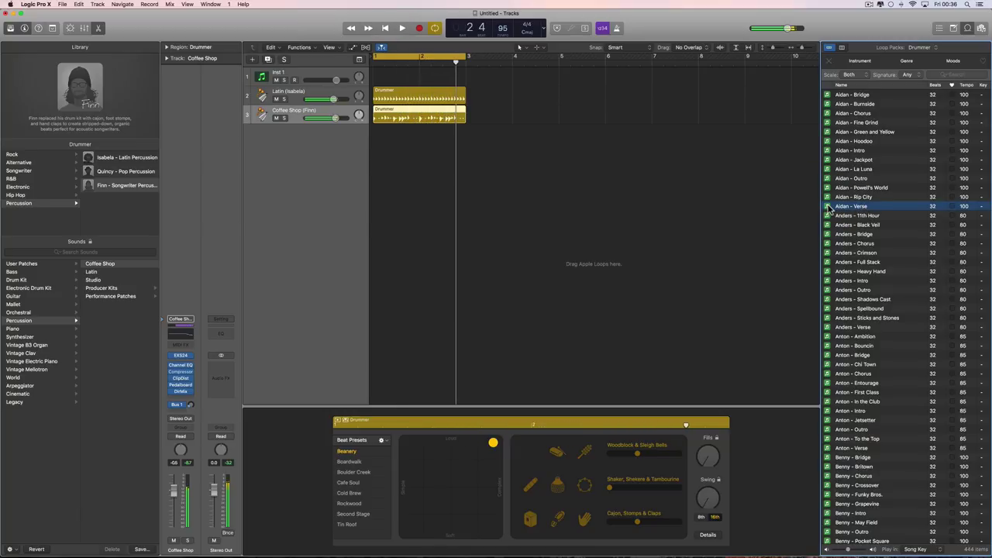
- Add the Aidan - Verse loop at bar 1 on a new track, shorten it to end at bar 3 and turn its Fills fully down
drag(836, 207, 377, 152)
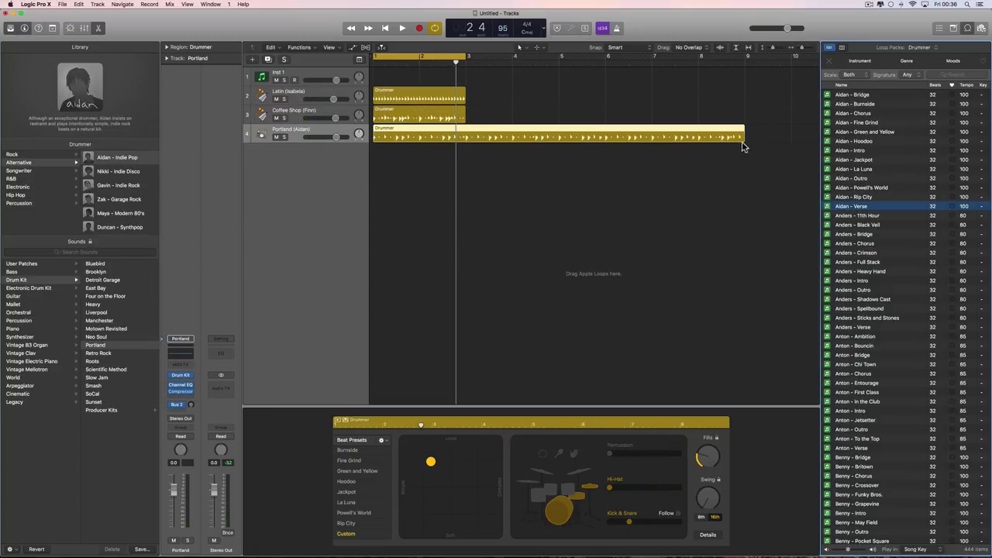
drag(743, 144, 469, 137)
drag(703, 459, 715, 504)
- During playback, lower the Portland (Aidan) track's volume to -2.3 dB and slightly reduce the Coffee Shop (Finn) volume
key(space)
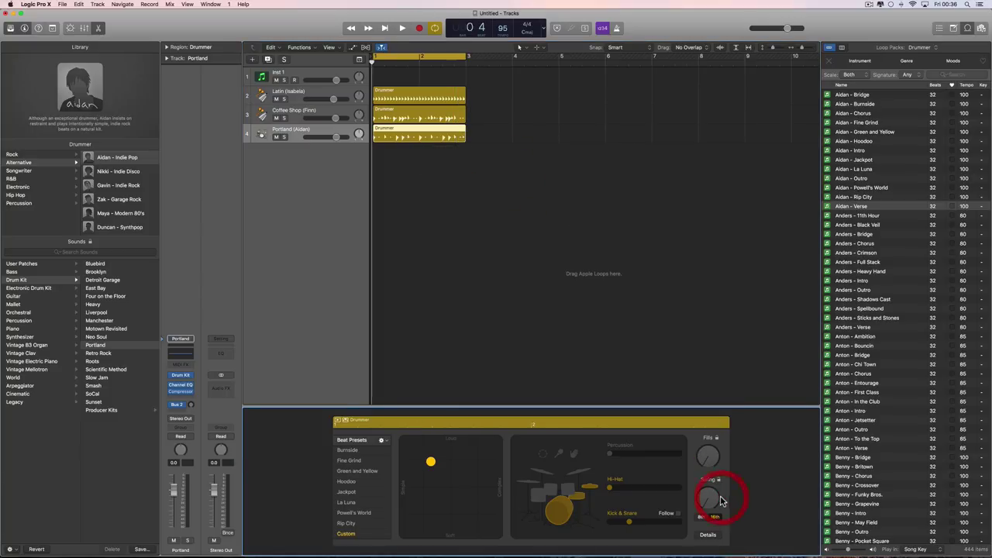
drag(344, 139, 326, 138)
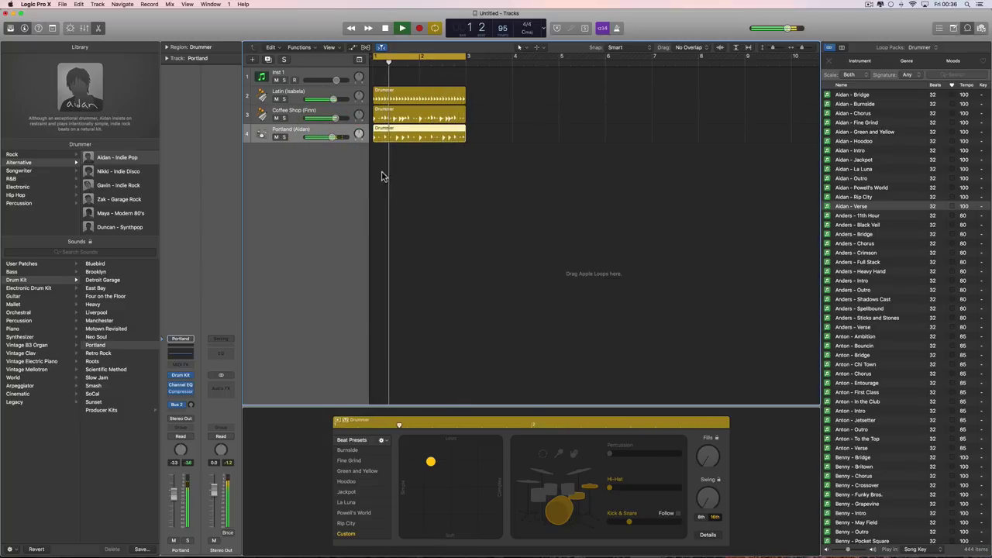
drag(333, 118, 334, 118)
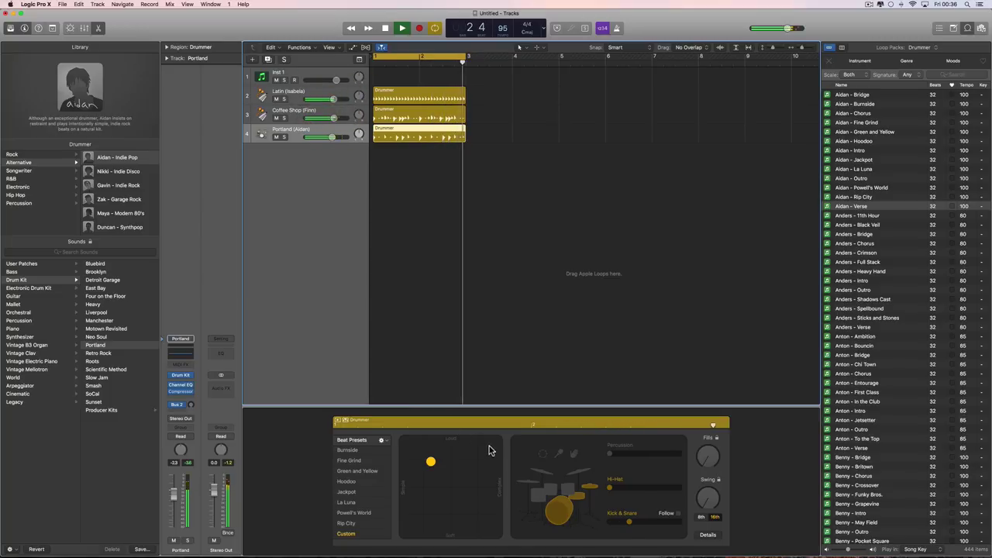
- Check the Portland (Aidan) region's drummer details, then nudge its performance puck slightly toward Simple and stop playback
click(707, 535)
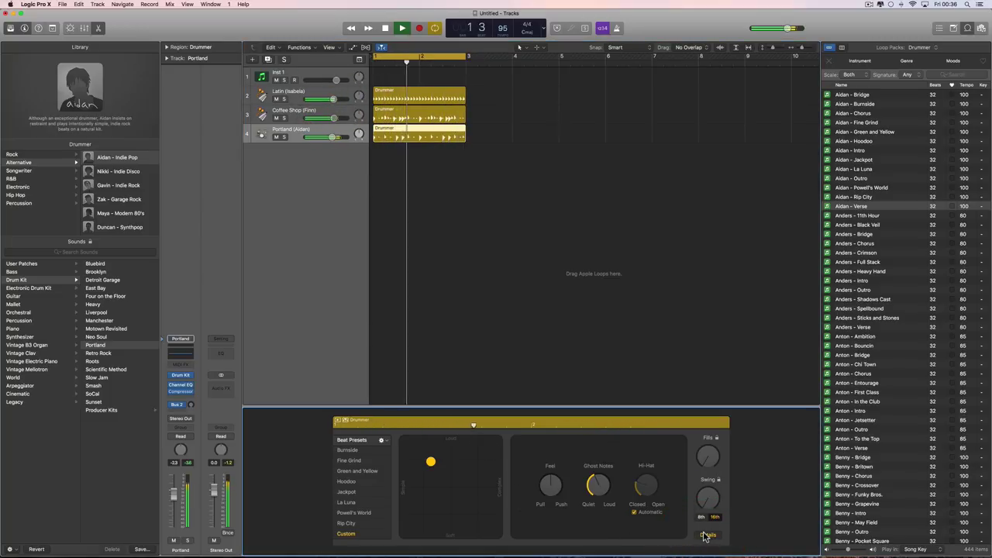
click(706, 534)
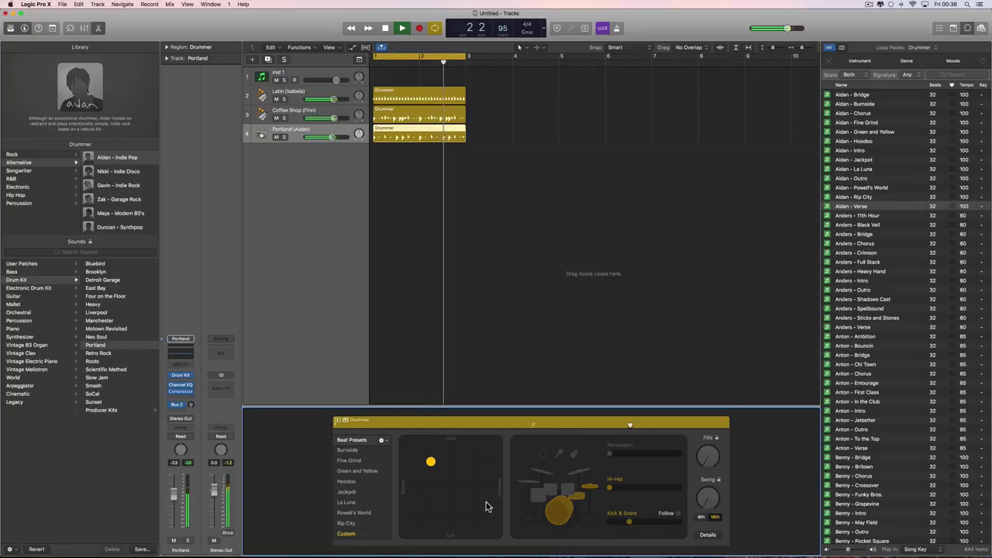
drag(431, 463, 428, 467)
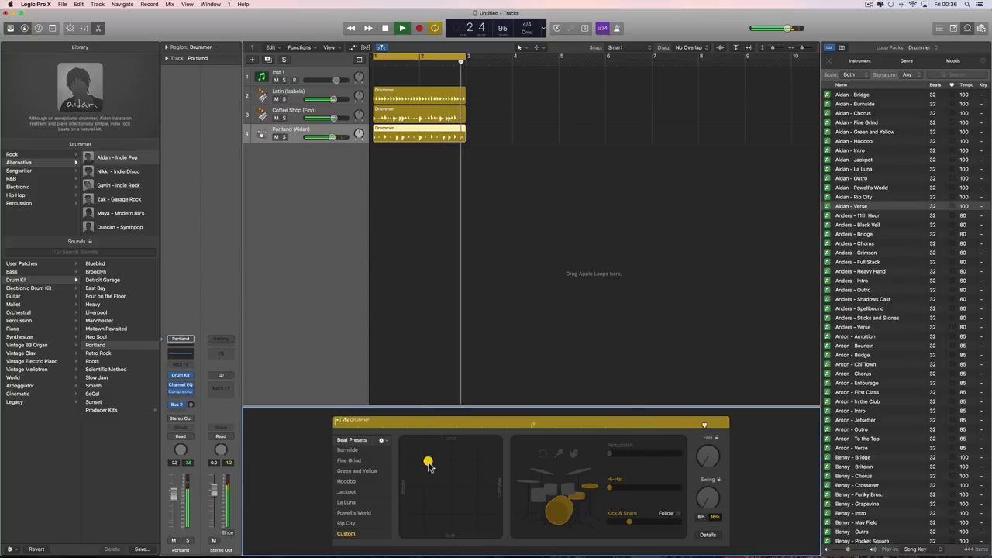
key(space)
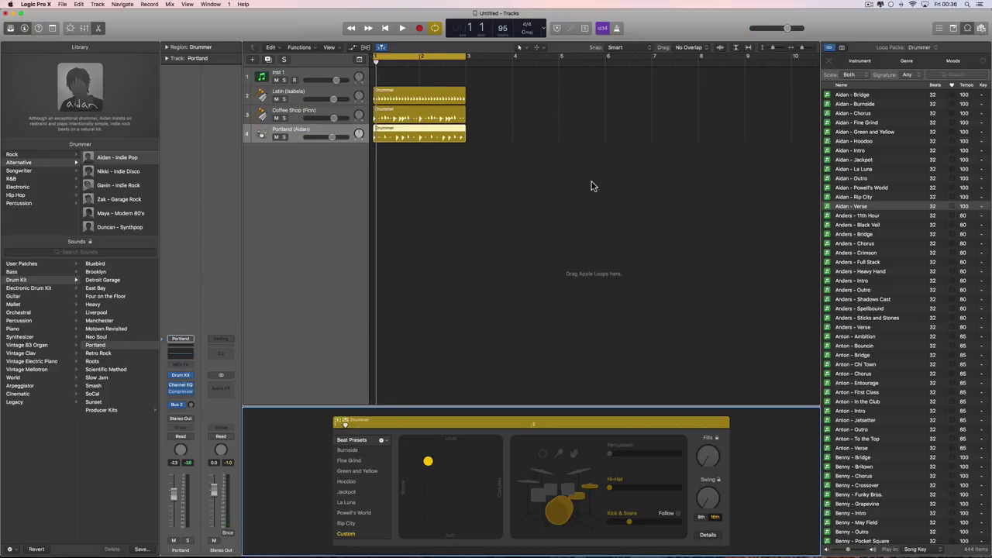
- Load the Fingerstyle Bass patch on the Inst 1 track, hide the Loop Browser and enlarge the Piano Roll
click(308, 78)
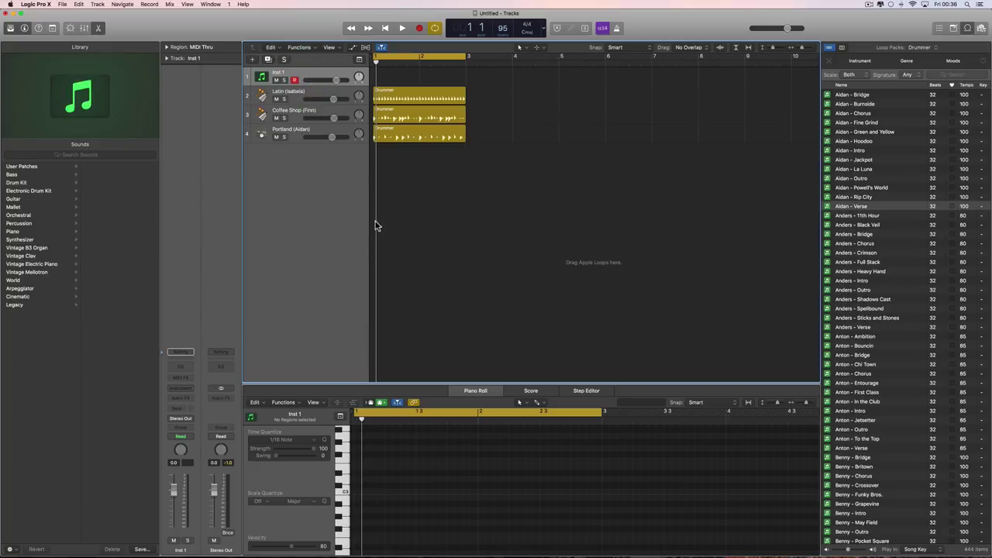
click(45, 175)
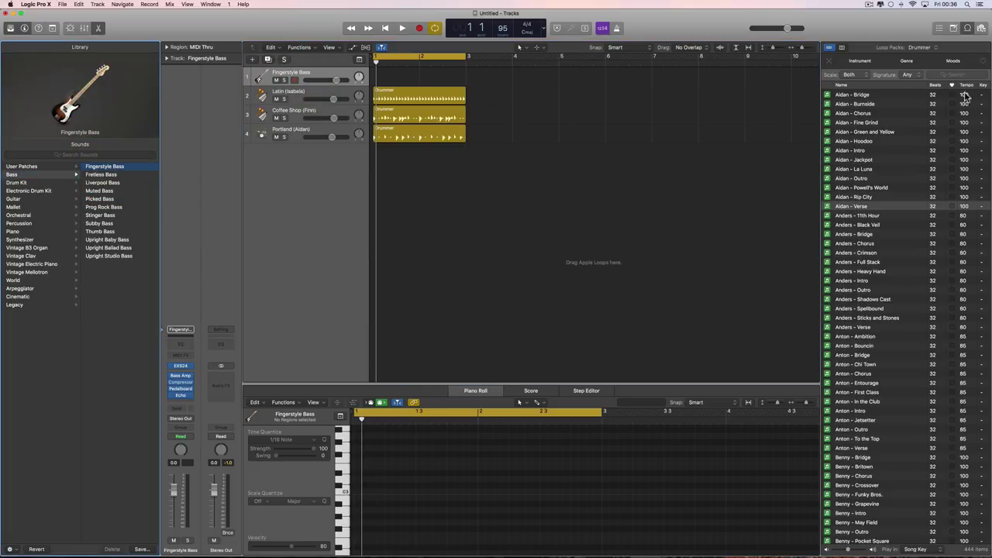
click(963, 33)
drag(524, 382, 519, 323)
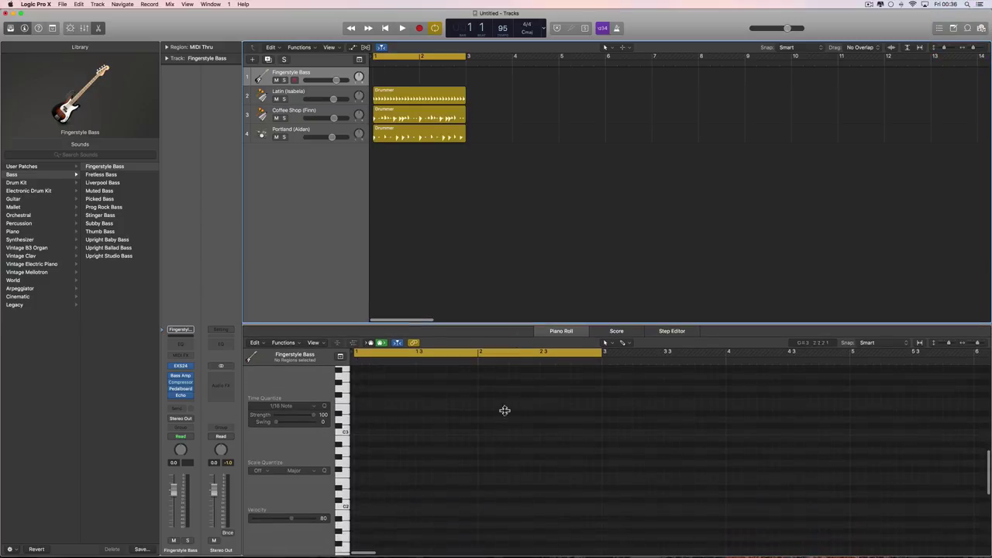
- Pencil in two short C3 notes at the start of bar 1 on the Fingerstyle Bass track, with velocity 88
right_click(376, 442)
click(395, 450)
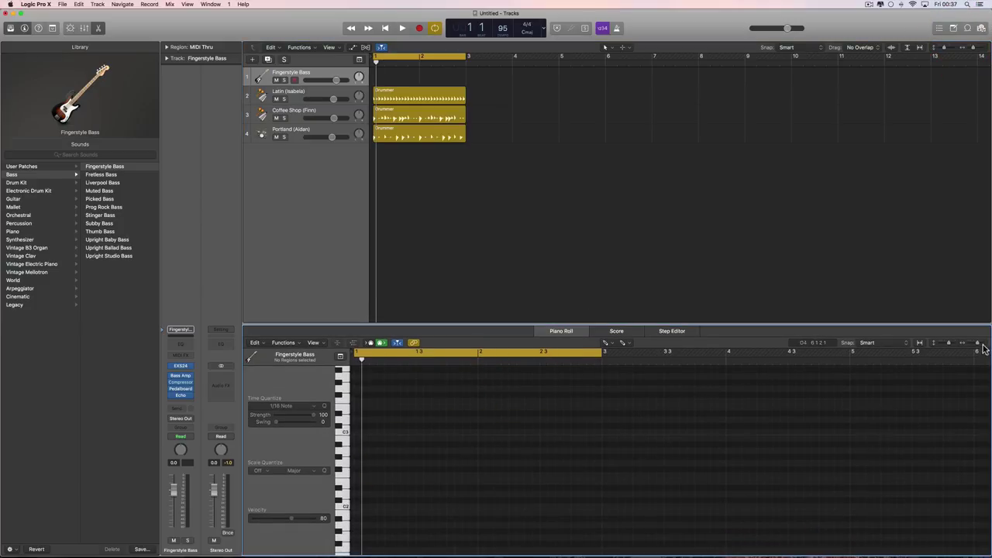
click(981, 345)
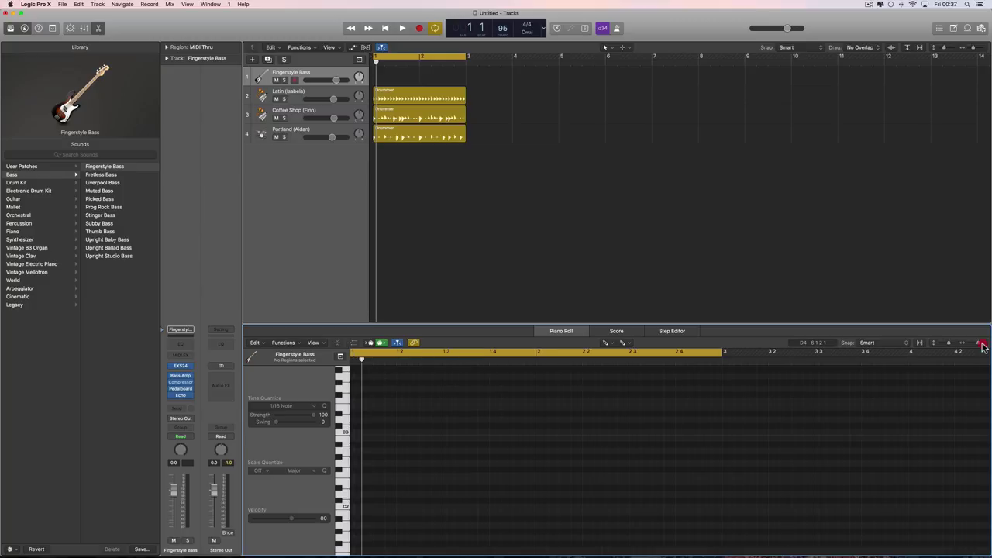
click(358, 434)
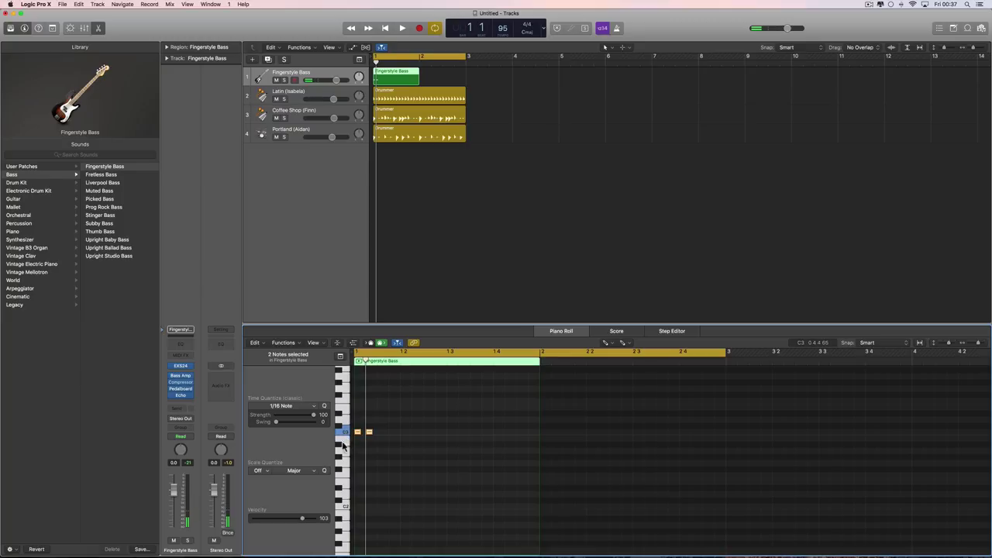
click(295, 520)
drag(369, 432, 372, 433)
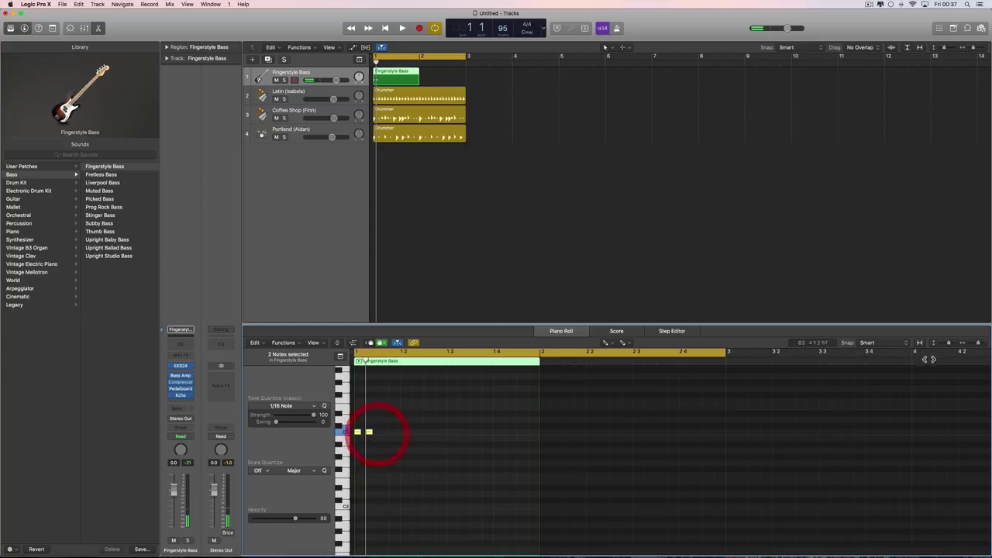
- Audition the opening notes, then add an A#2 note on beat 3 and an A2 note at 1 3 3
click(978, 343)
key(space)
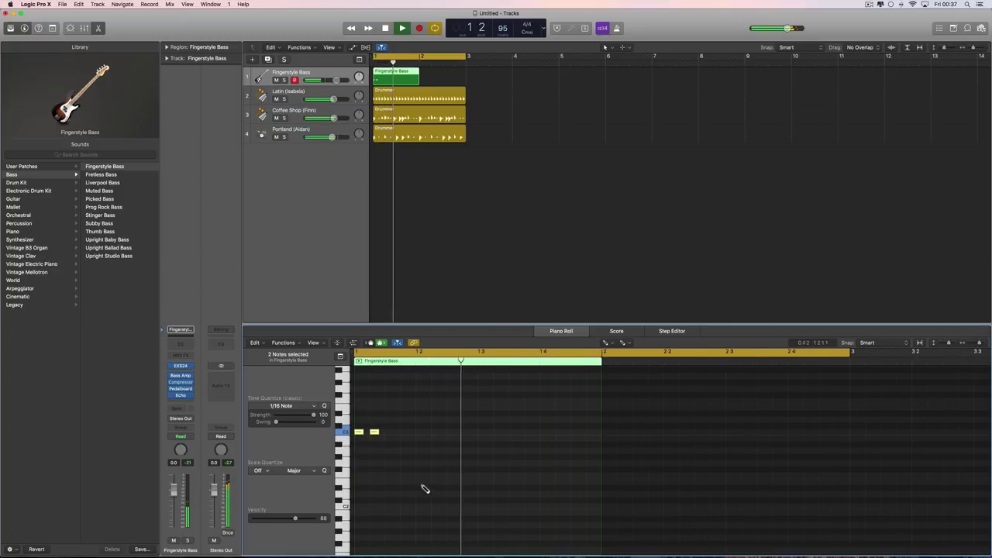
key(Return)
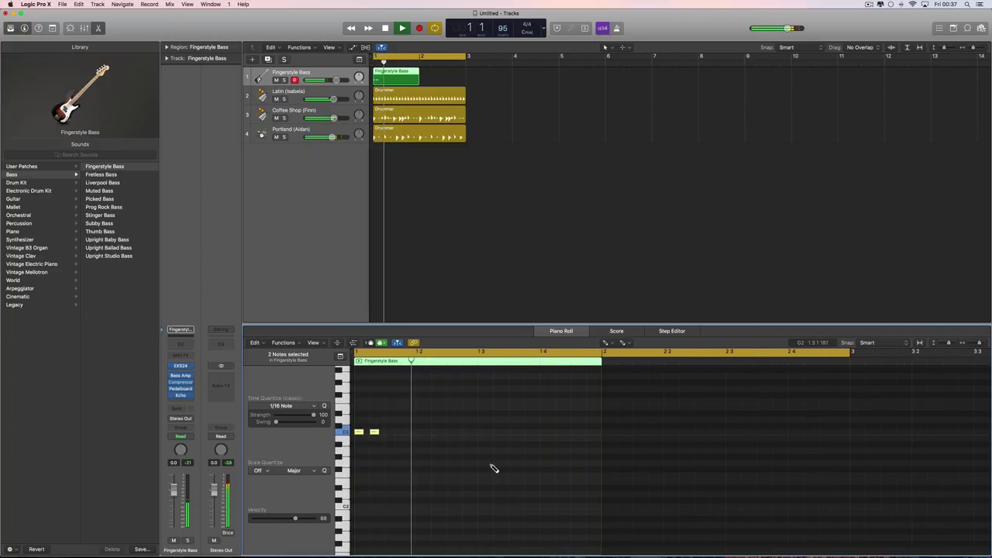
key(space)
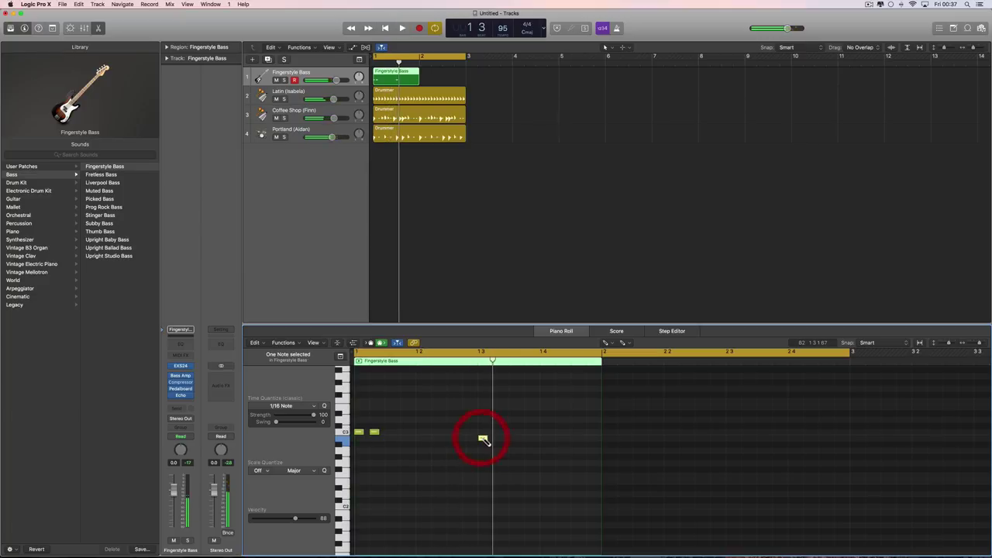
drag(482, 440, 482, 444)
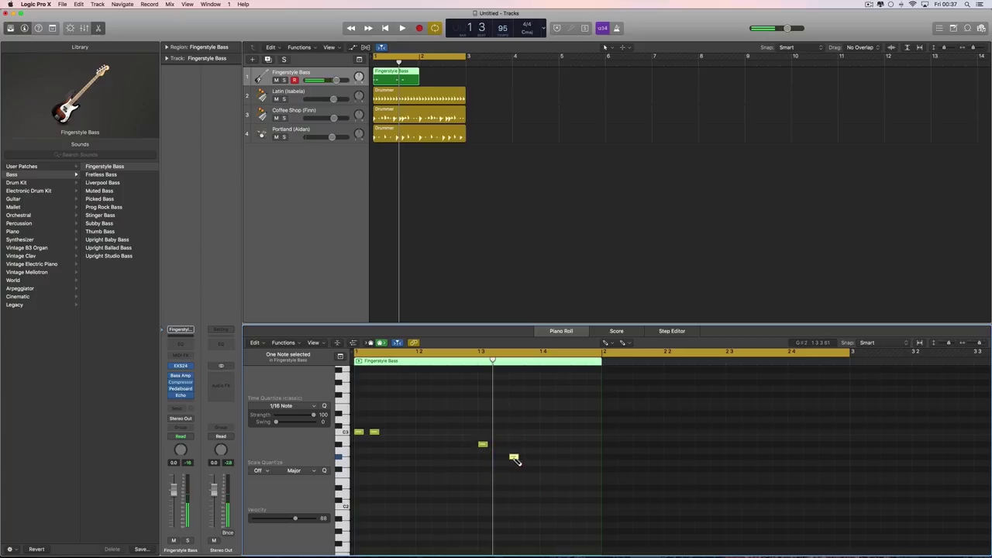
drag(514, 458, 514, 451)
- Add an A#2 bass note on beat 4 and a C3 note at 1 4 3, checking the line against the drummers
key(space)
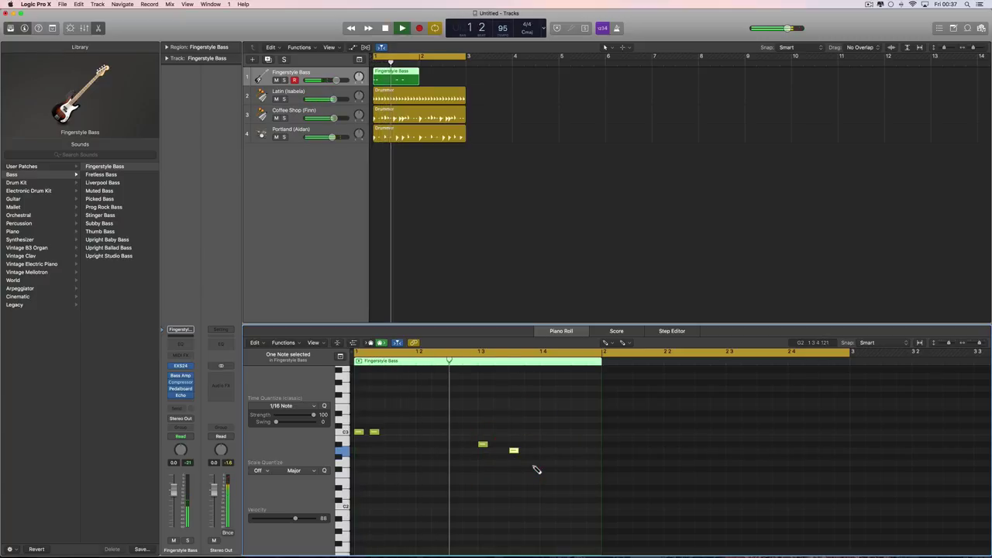
key(space)
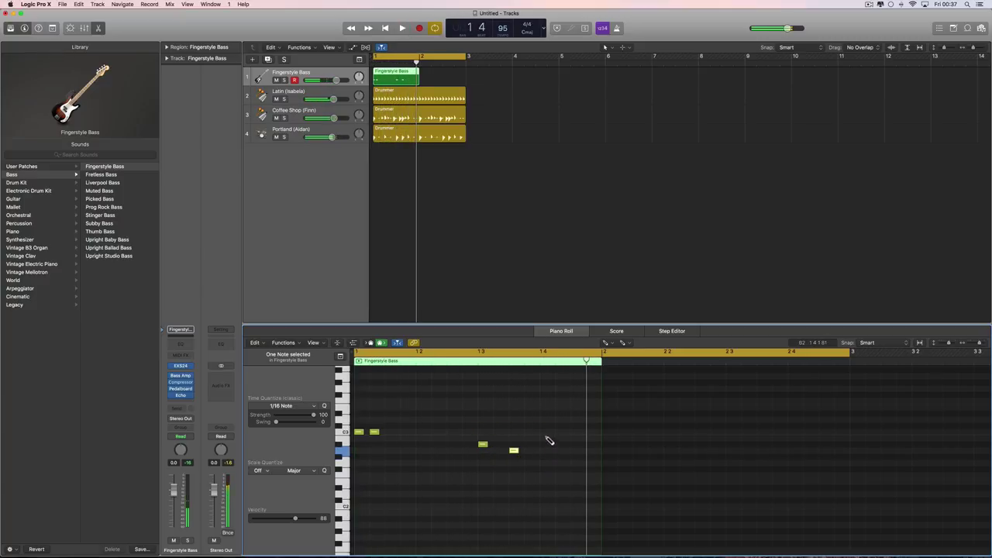
drag(546, 441, 546, 444)
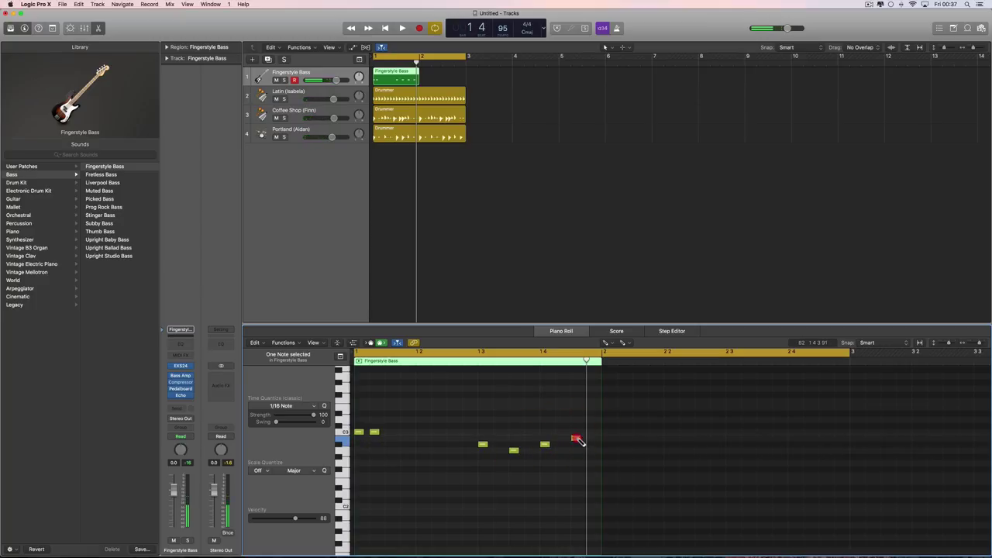
drag(580, 441, 579, 434)
key(space)
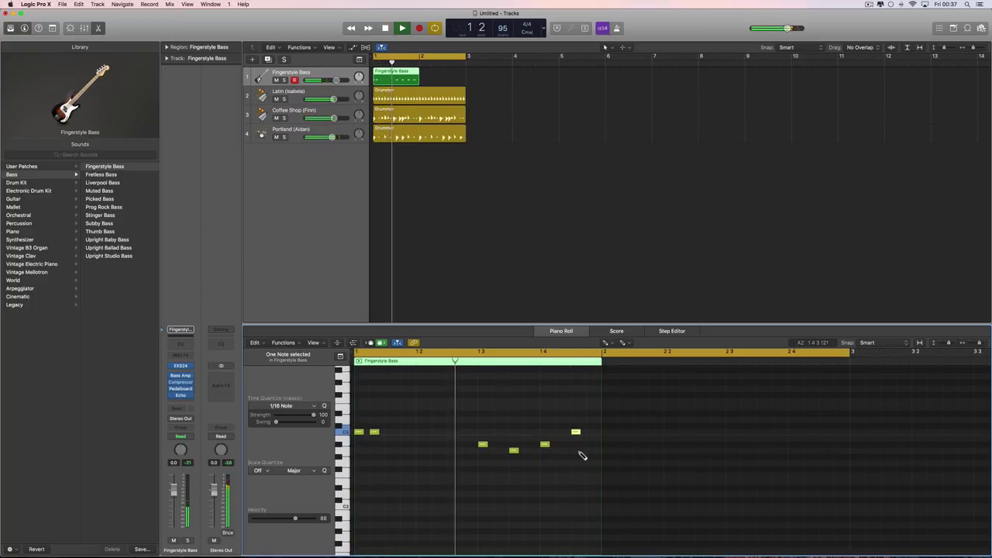
key(space)
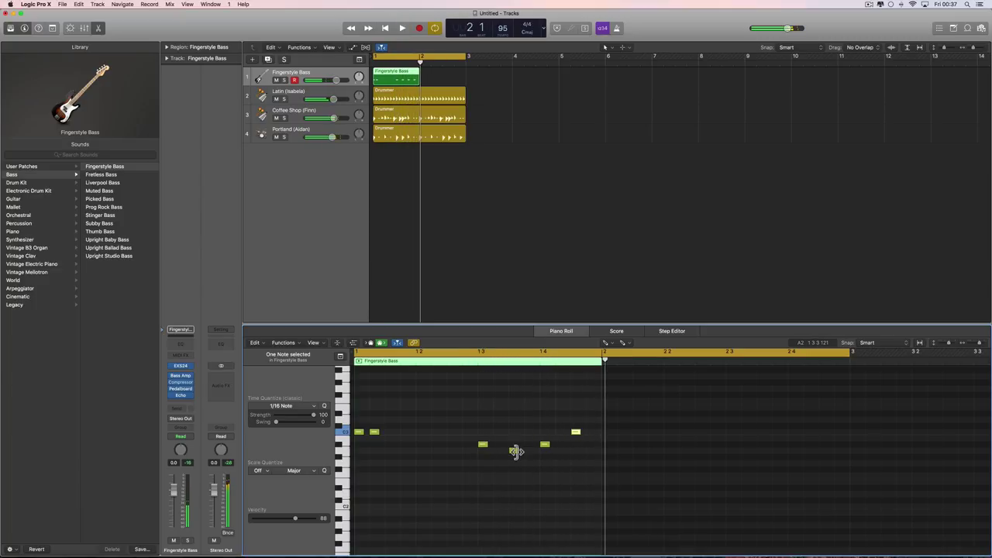
- Try the A2 bass note a sixteenth earlier and audition the bar
drag(515, 451, 499, 451)
key(space)
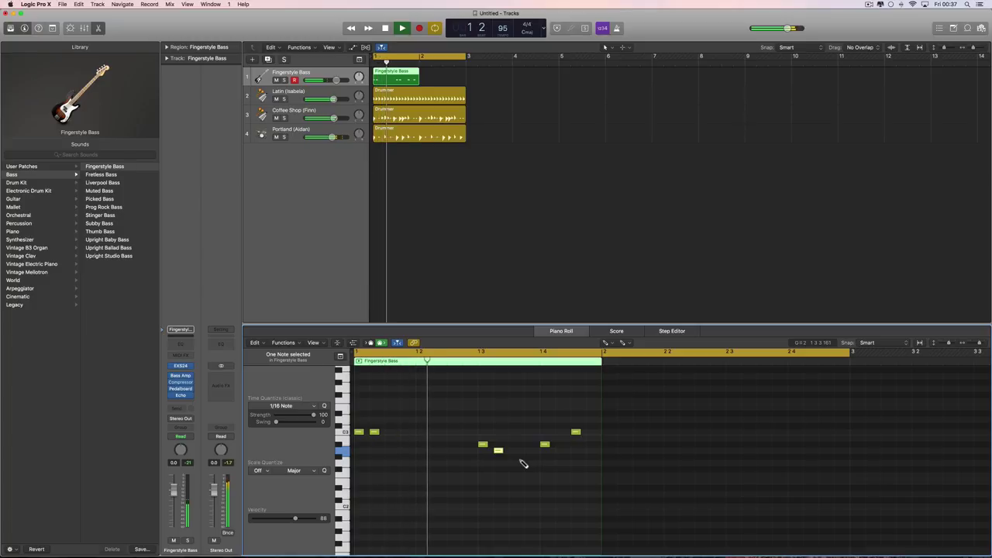
key(space)
- Return the A2 note to 1 3 3, move the A#2 note on beat 3 a sixteenth earlier and audition the bar
drag(499, 451, 466, 443)
key(space)
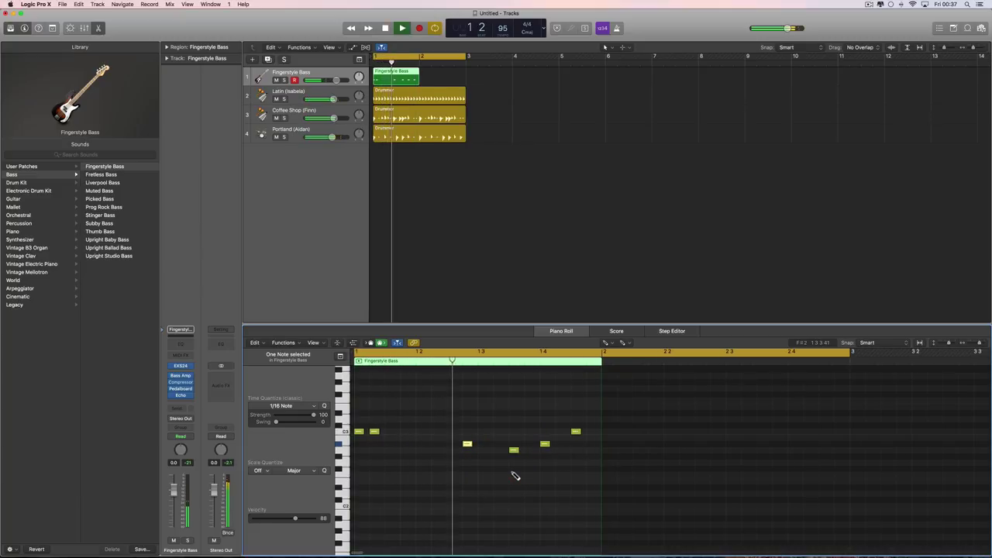
key(space)
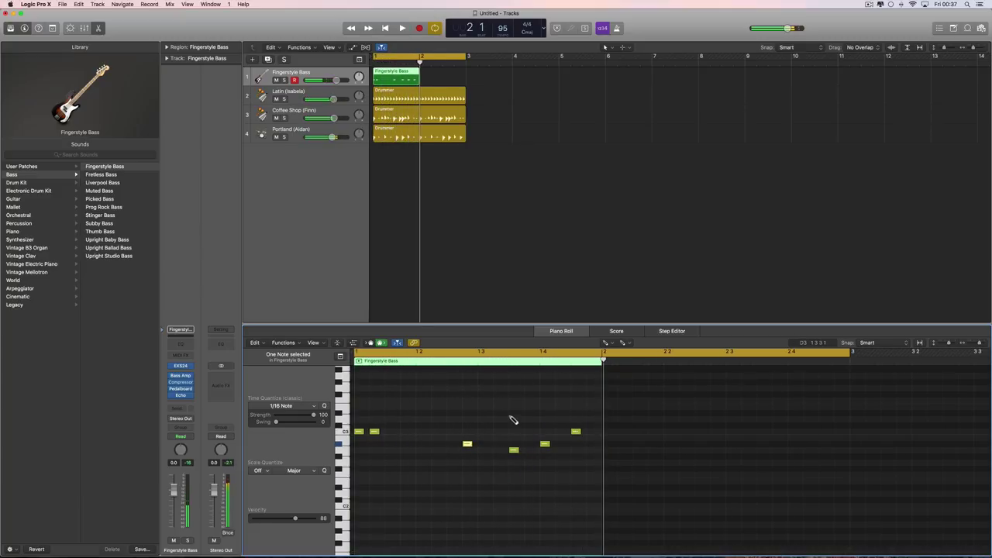
- Extend the Fingerstyle Bass region to bar 3 and copy all six bass notes from bar 1 into bar 2
key(t)
click(512, 411)
drag(597, 412, 399, 456)
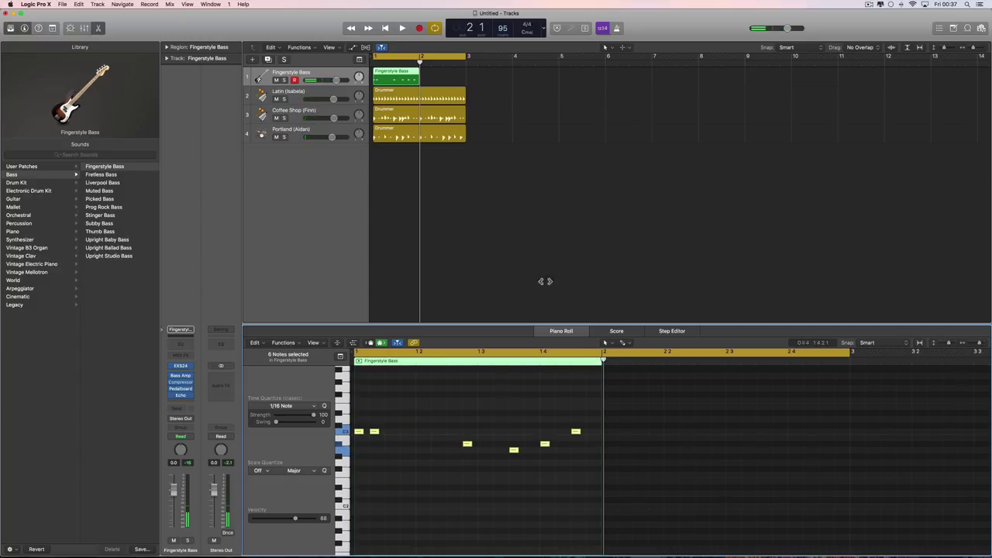
drag(416, 81, 466, 80)
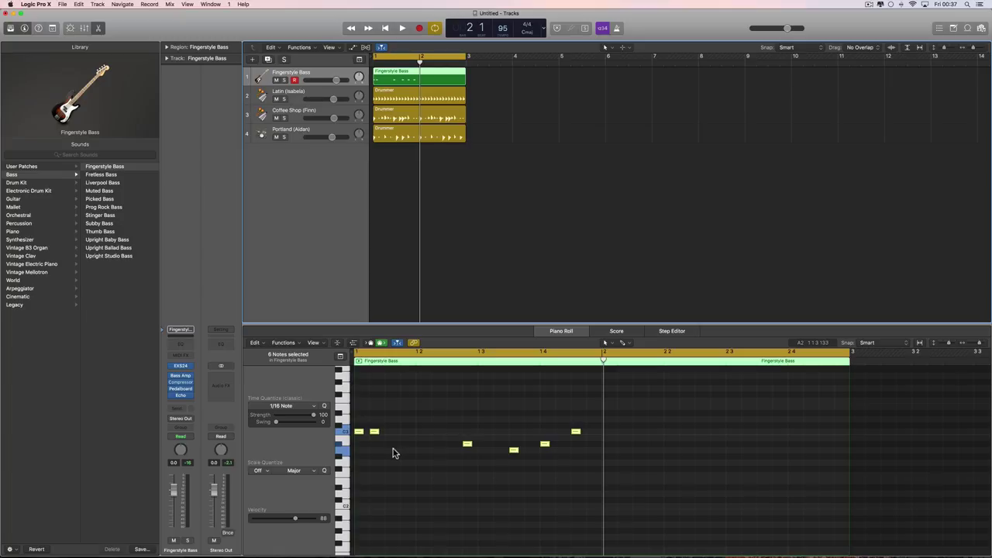
drag(359, 436, 611, 432)
- Audition both bars, delete the last C3 note of bar 2 and lengthen the A#2 note on beat 4 before it
key(space)
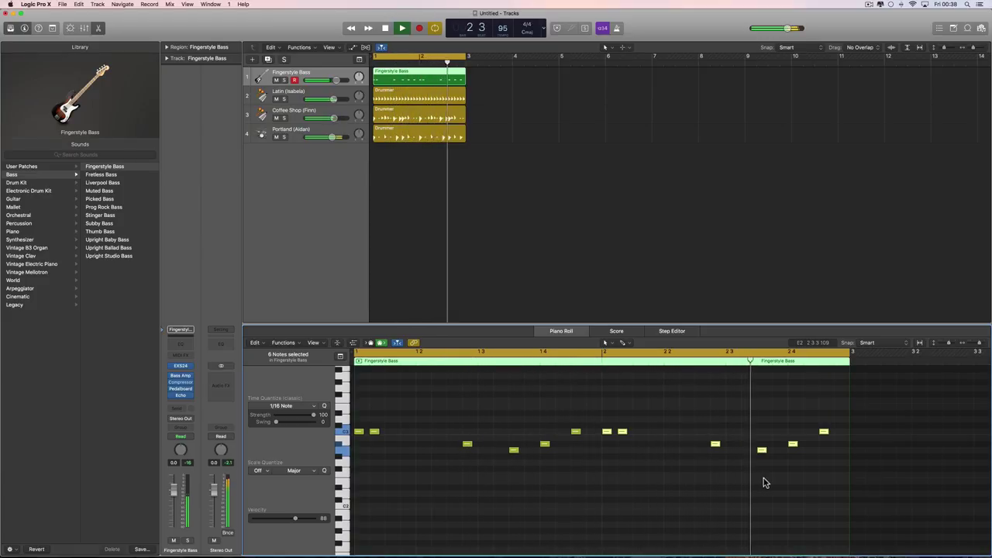
key(space)
click(826, 437)
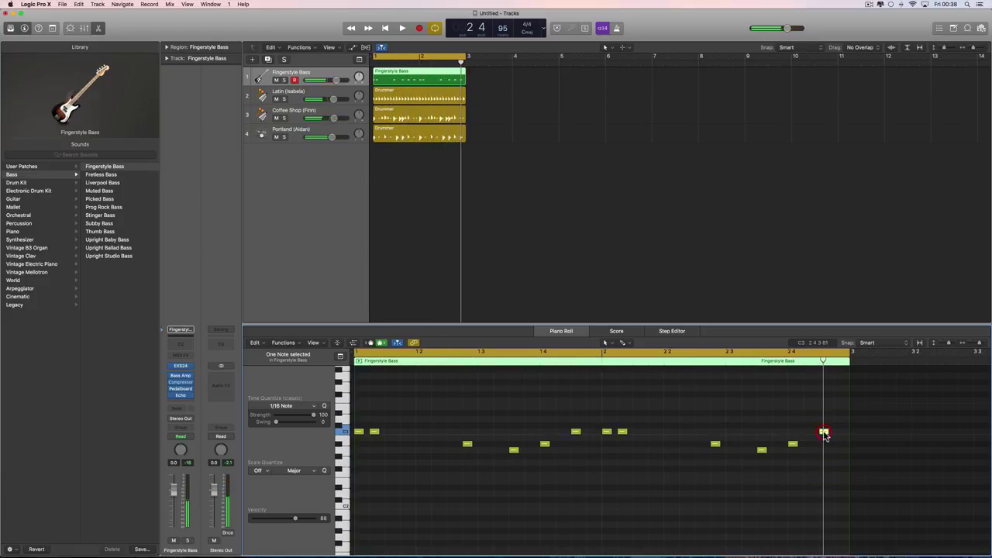
drag(796, 443, 807, 443)
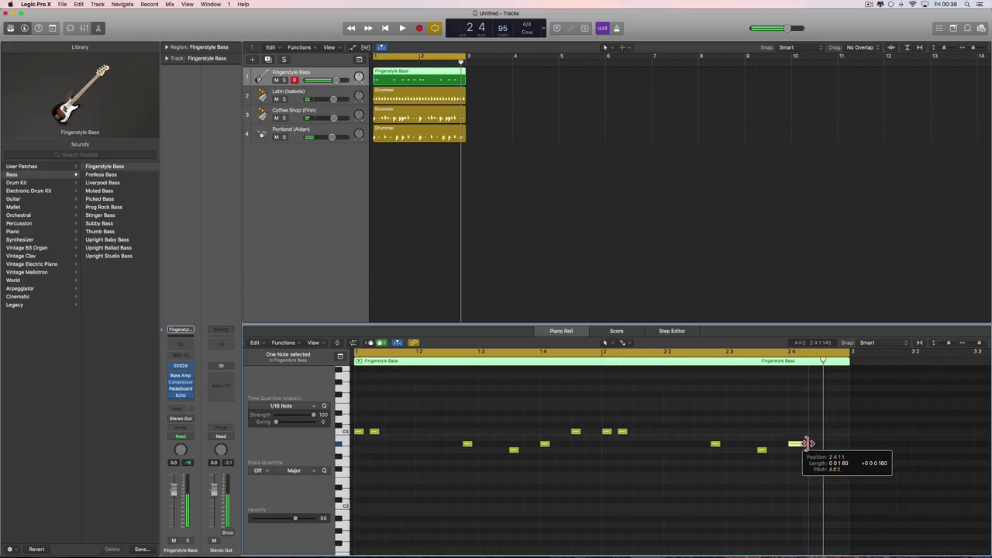
- Lower the first two bass notes of each bar an octave to C2 and play back the result
drag(640, 426, 601, 506)
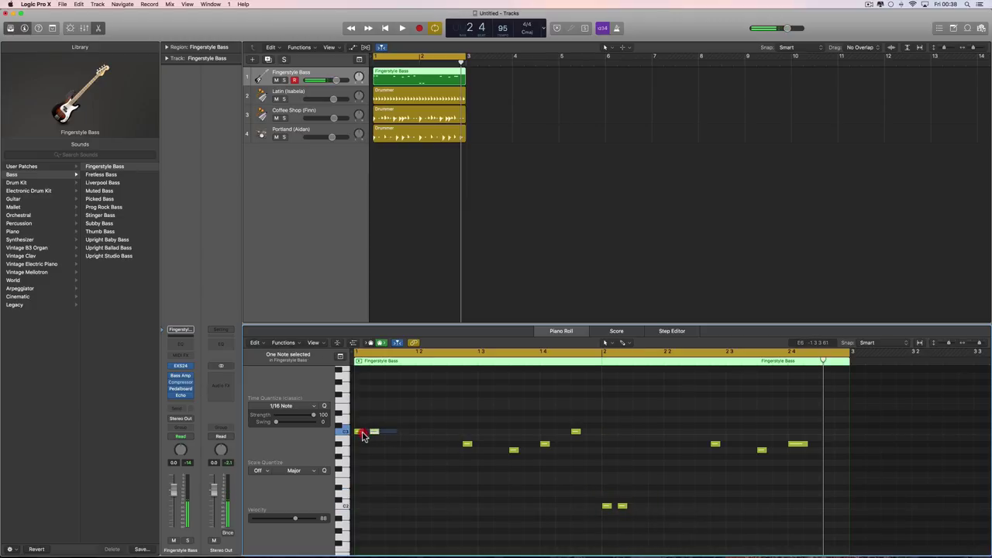
drag(358, 434, 359, 507)
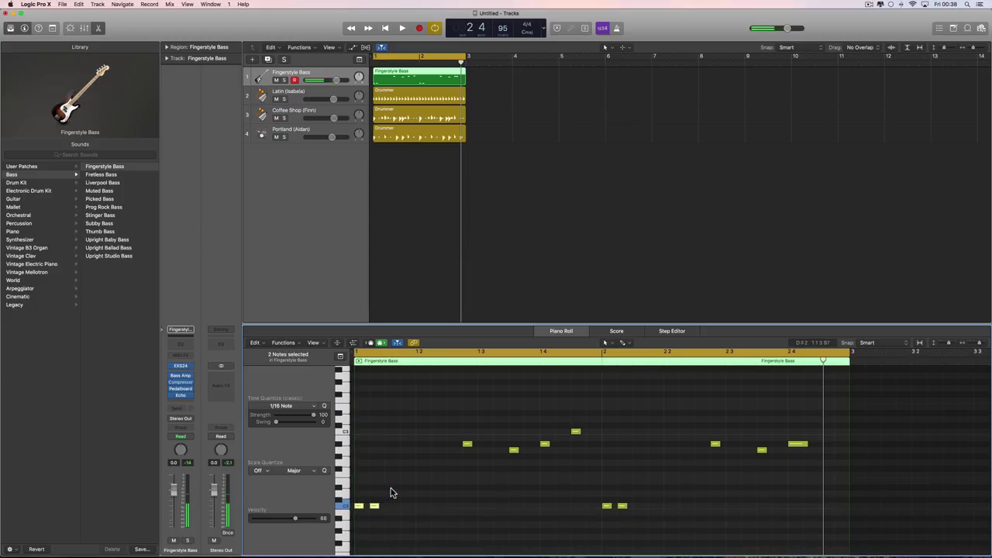
key(space)
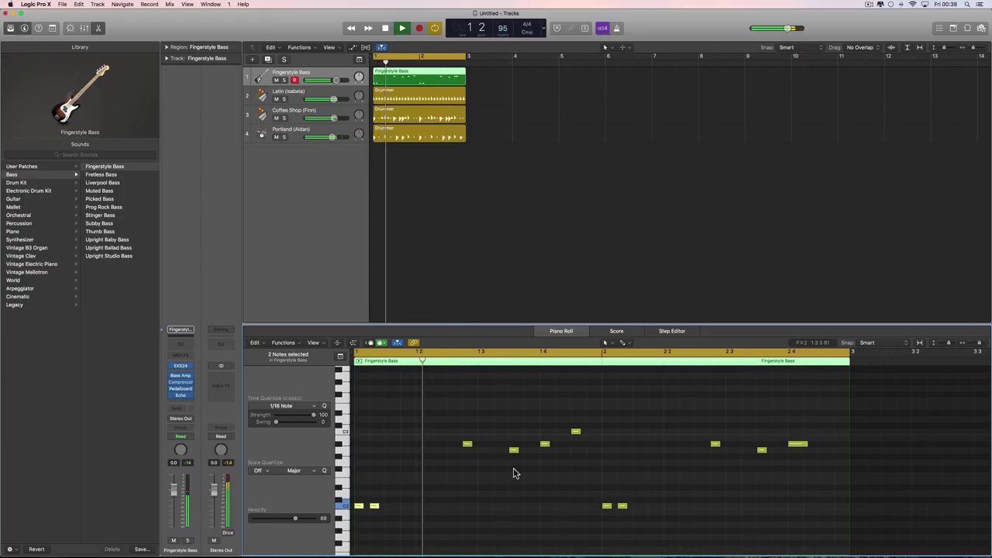
key(space)
- Try the bar 1 A2 note a sixteenth earlier during playback, then put it back at 1 3 3
drag(514, 450, 500, 454)
key(space)
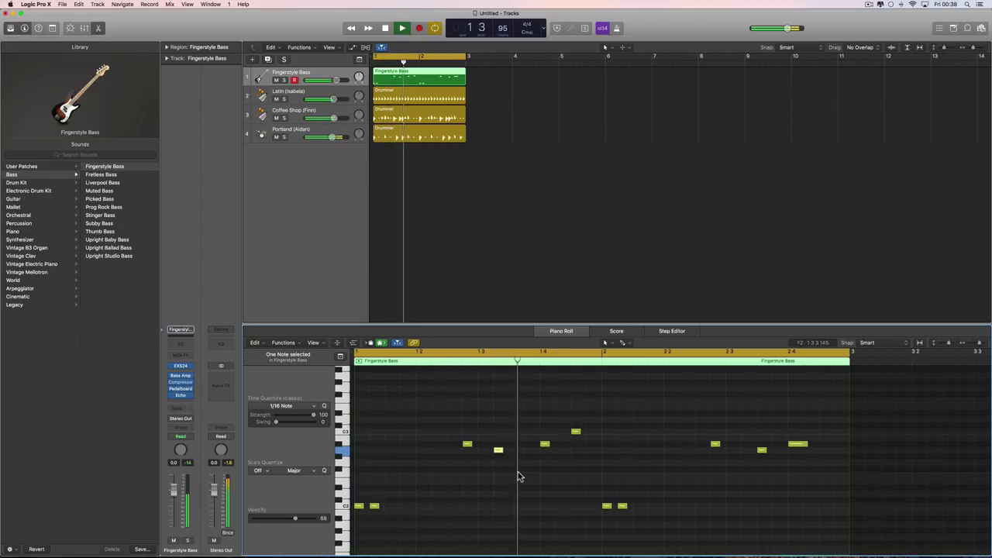
key(space)
drag(498, 455, 514, 454)
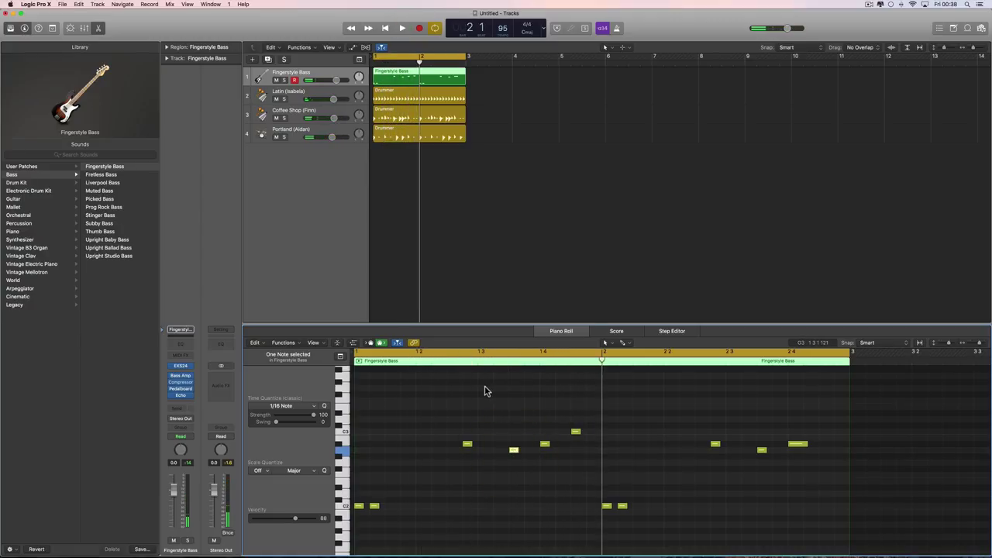
- Play back the two-bar bass line with the drummer tracks, then close the Piano Roll
key(space)
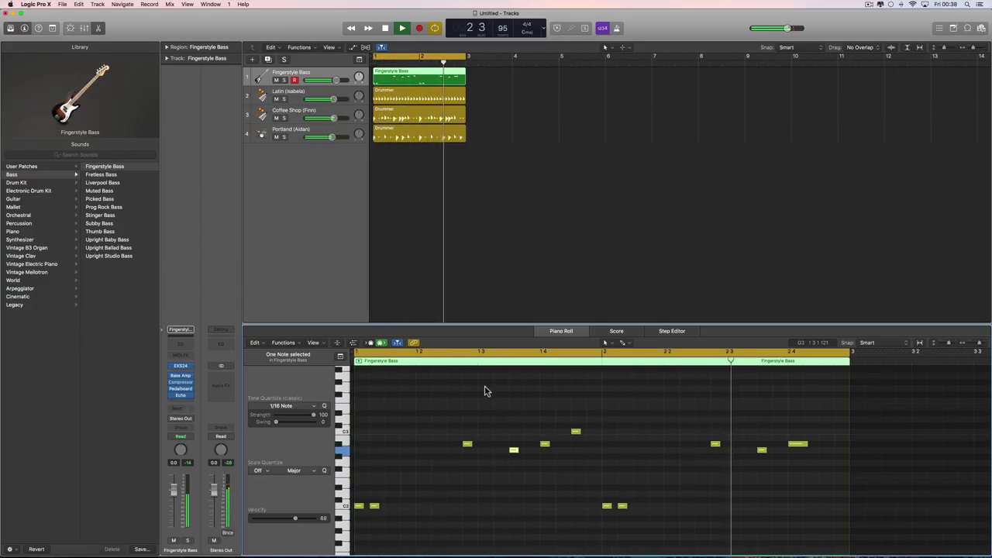
key(space)
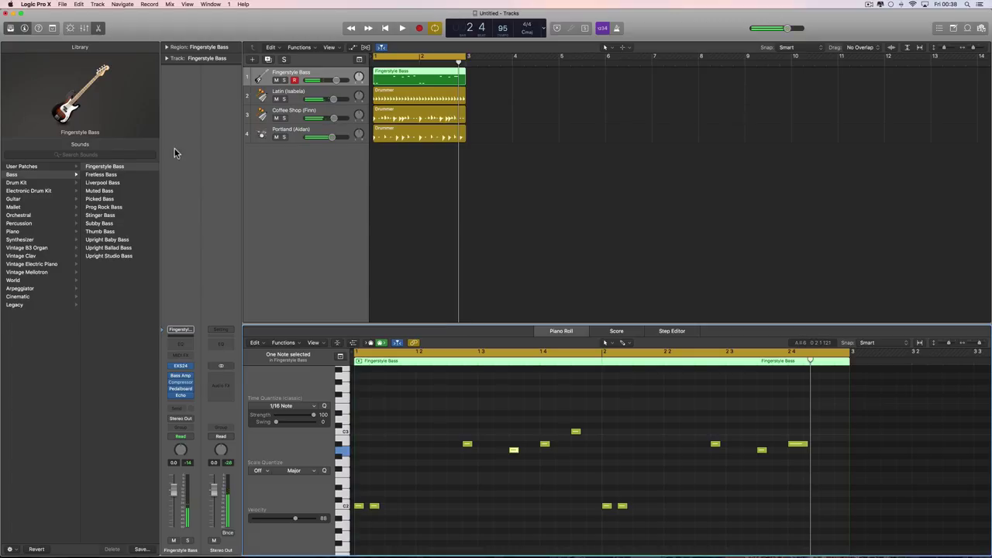
click(99, 31)
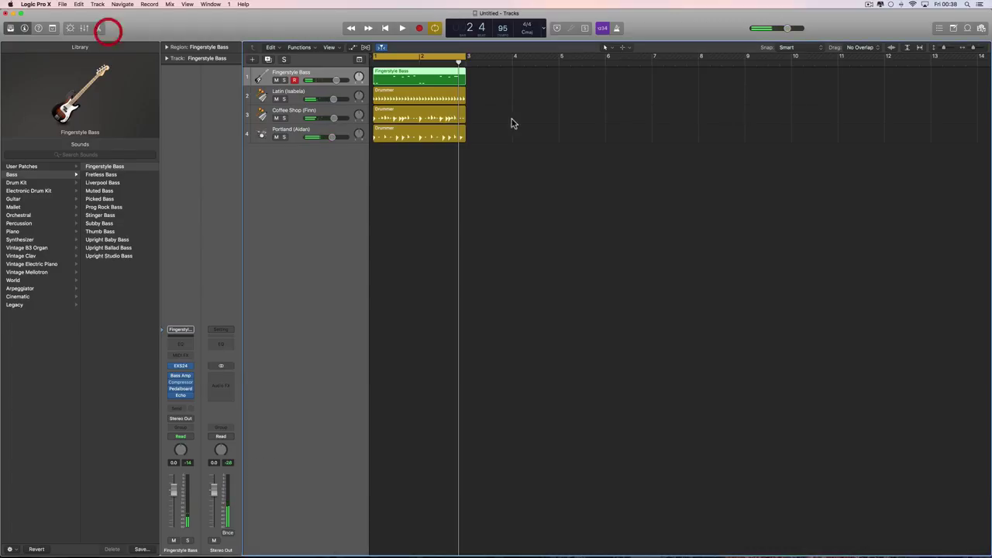
- Reopen the Loop Browser, set Loop Packs to All Genres and show the Instrument categories
click(968, 28)
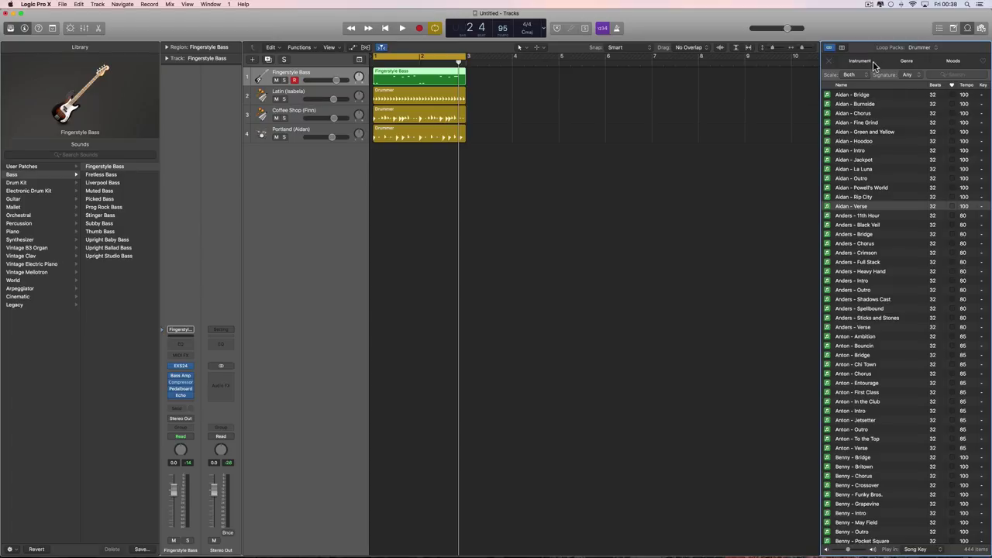
click(921, 48)
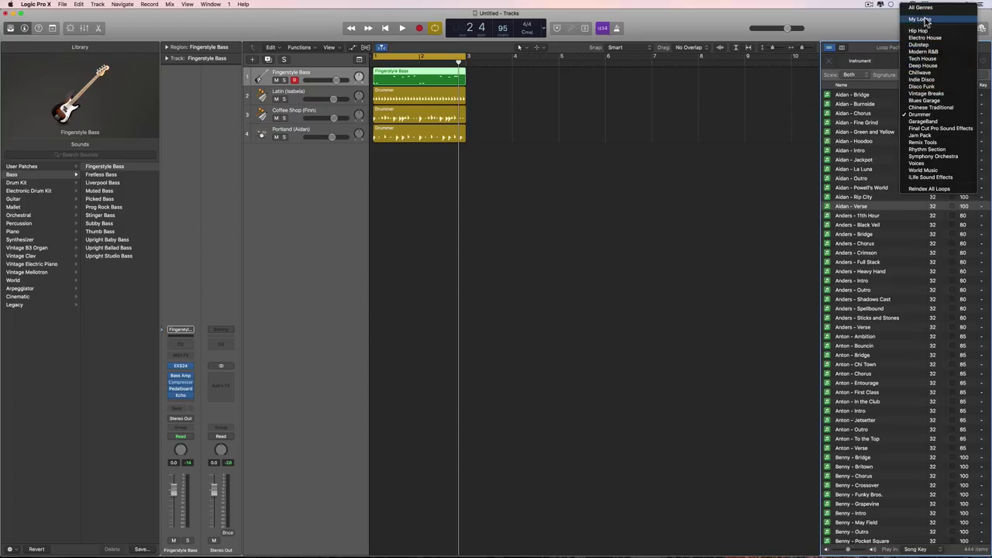
click(921, 8)
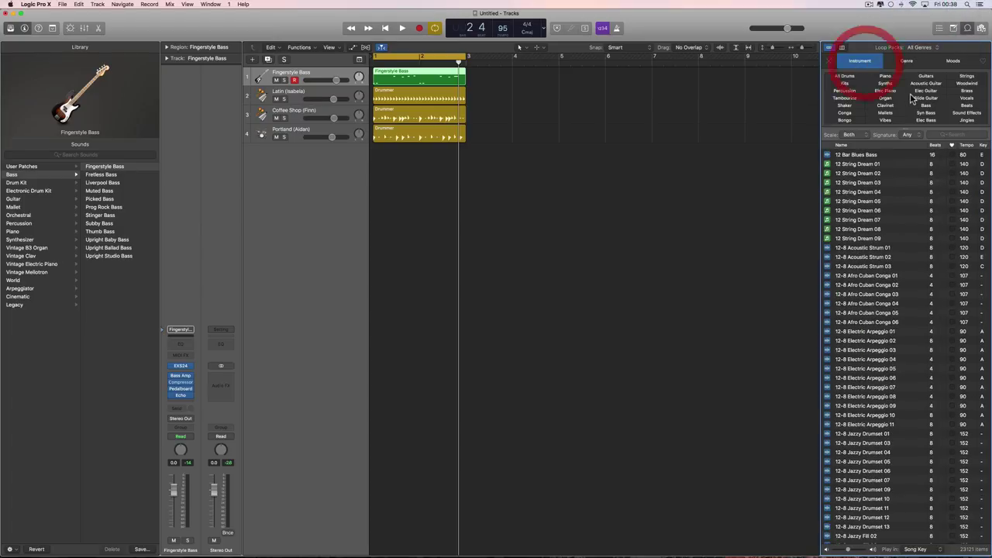
- Filter the loops to Guitars and Funk, then audition Bell Bottom Guitar and Bending Wah Guitar
click(928, 77)
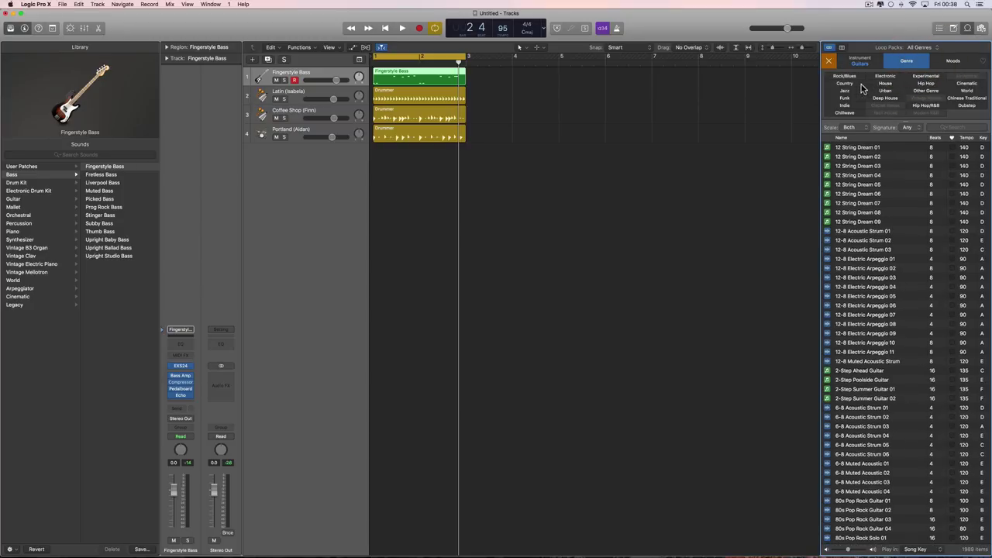
click(846, 98)
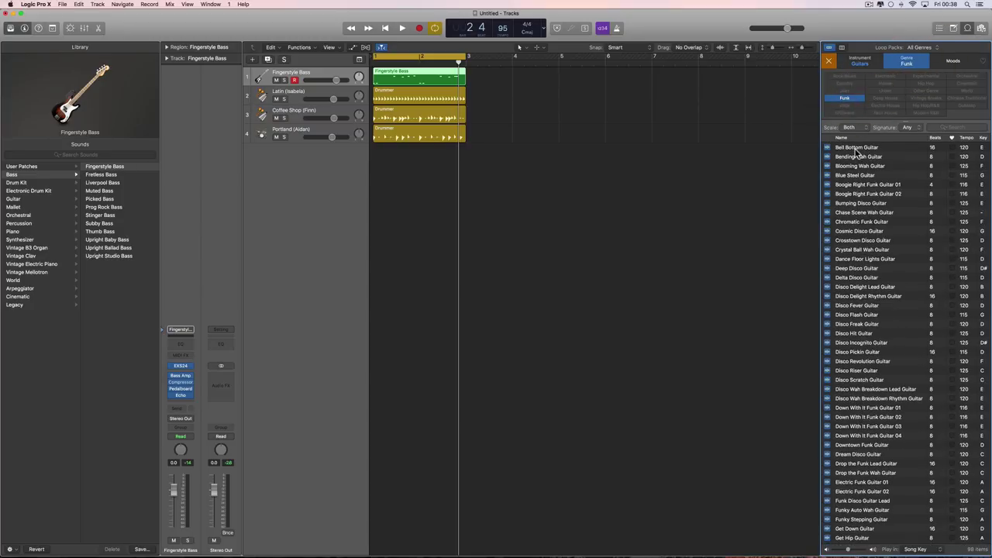
click(826, 148)
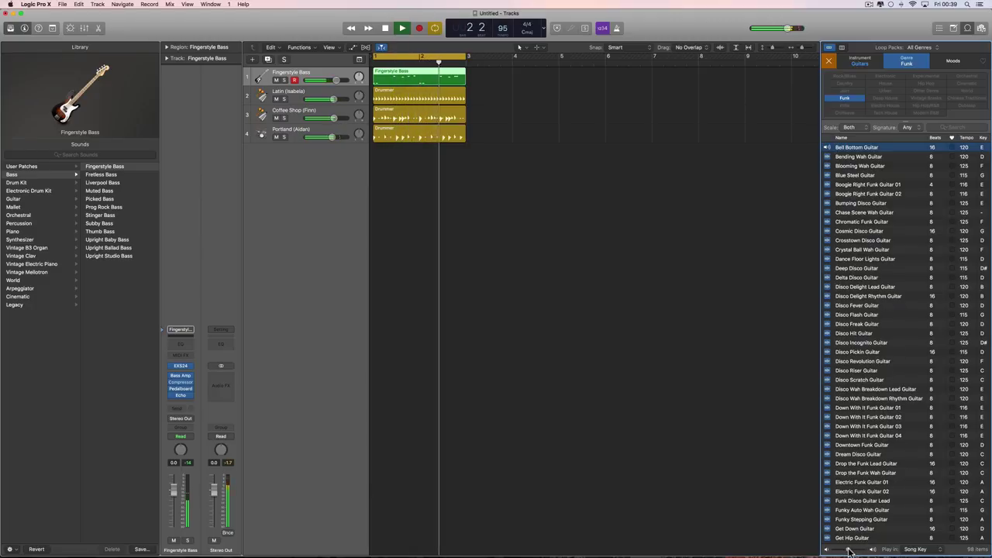
click(827, 158)
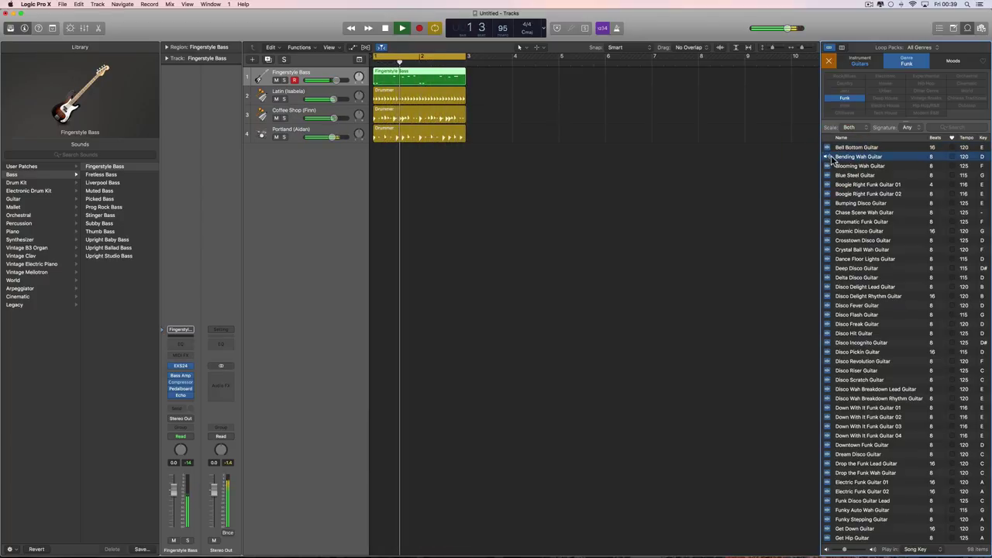
- Add the Bending Wah Guitar loop on a new track at bar 1 and lower its track volume to about -13.6 dB
drag(831, 159, 388, 169)
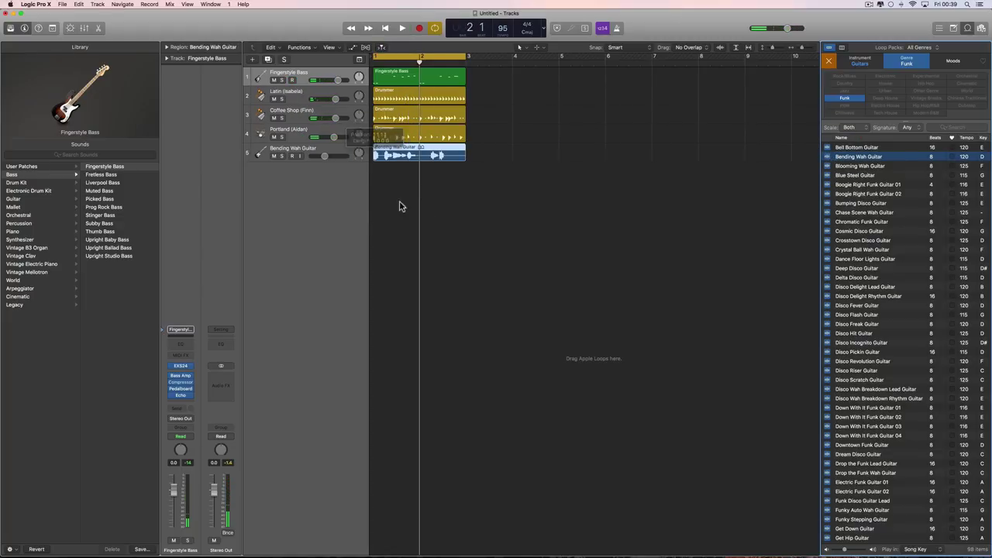
drag(333, 156, 324, 156)
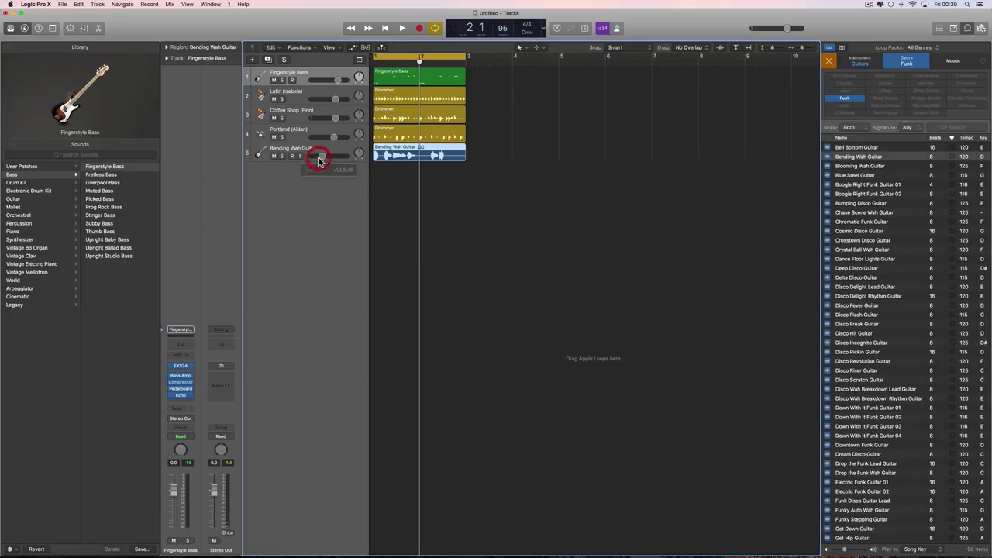
- Close the Loop Browser and play back the bass, drummers and guitar loop together
key(space)
click(967, 28)
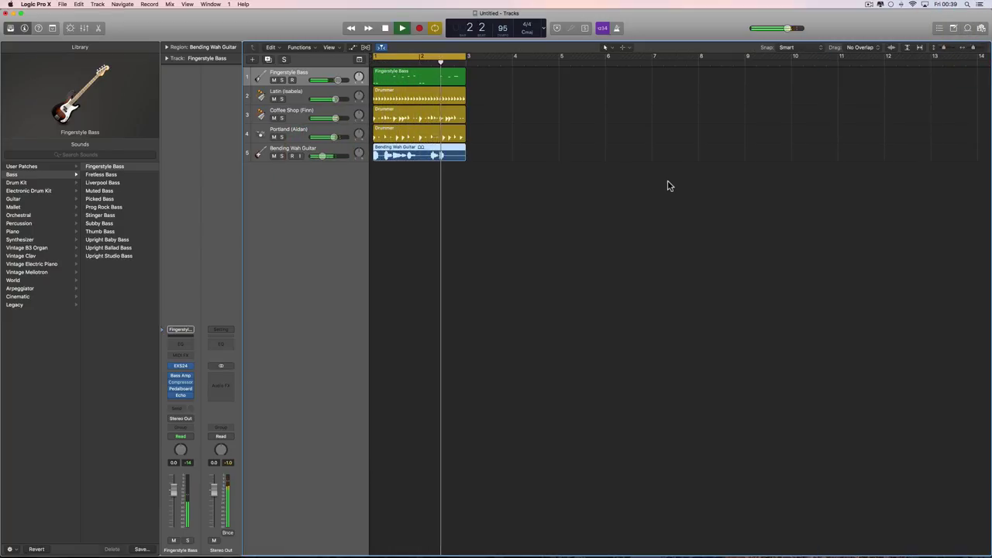
key(space)
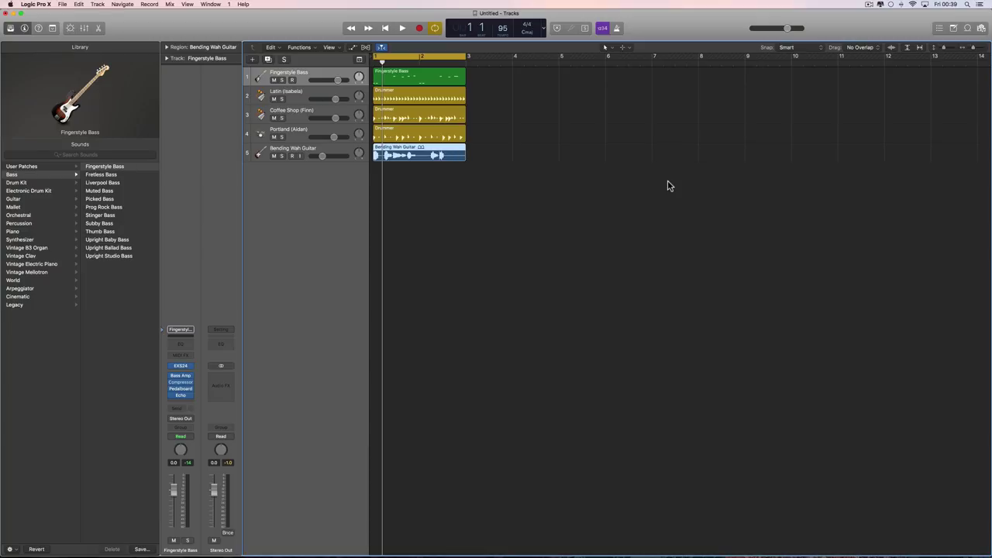
key(space)
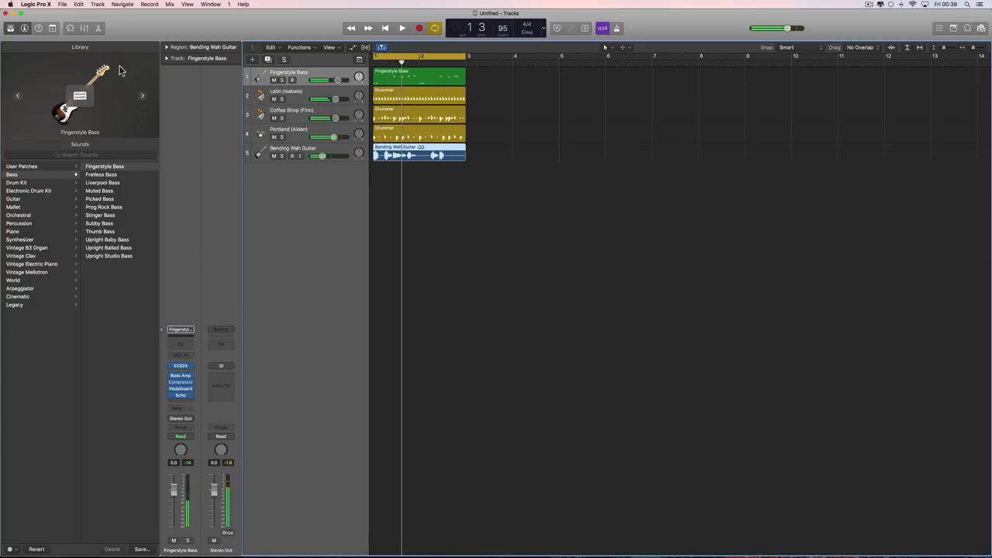
- Open the Mixer, add a Bus 3 send to the Latin, Coffee Shop and Portland channels together, and raise the send levels
click(84, 29)
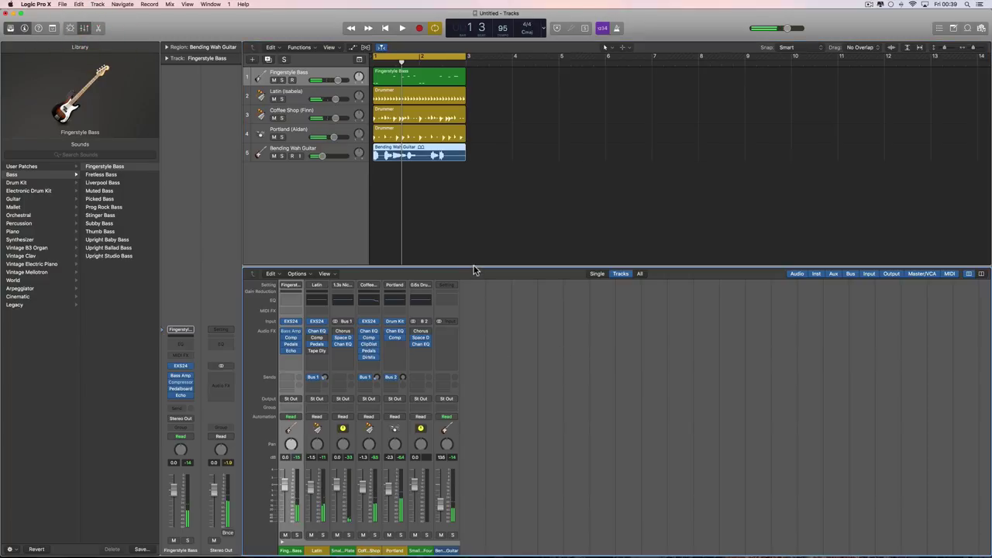
click(316, 550)
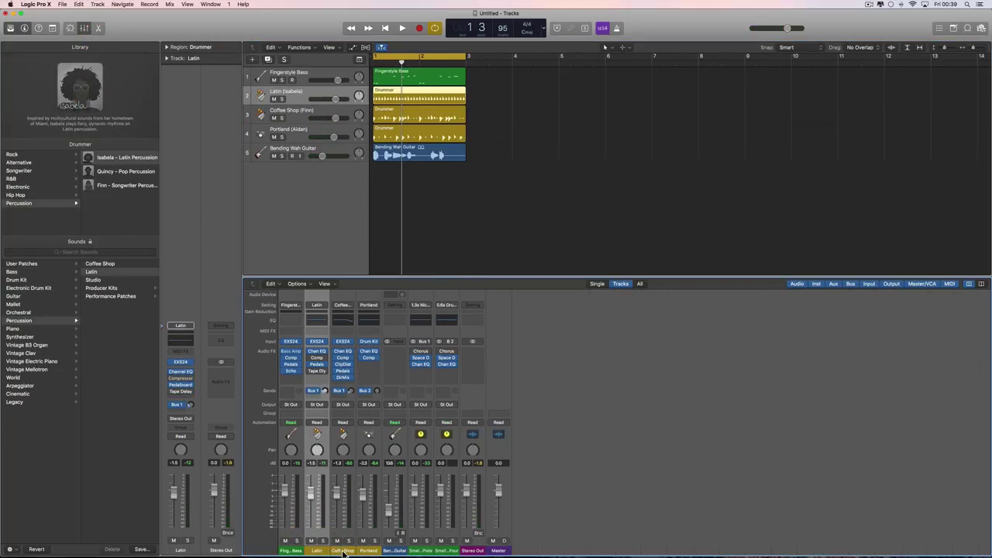
shift+click(343, 550)
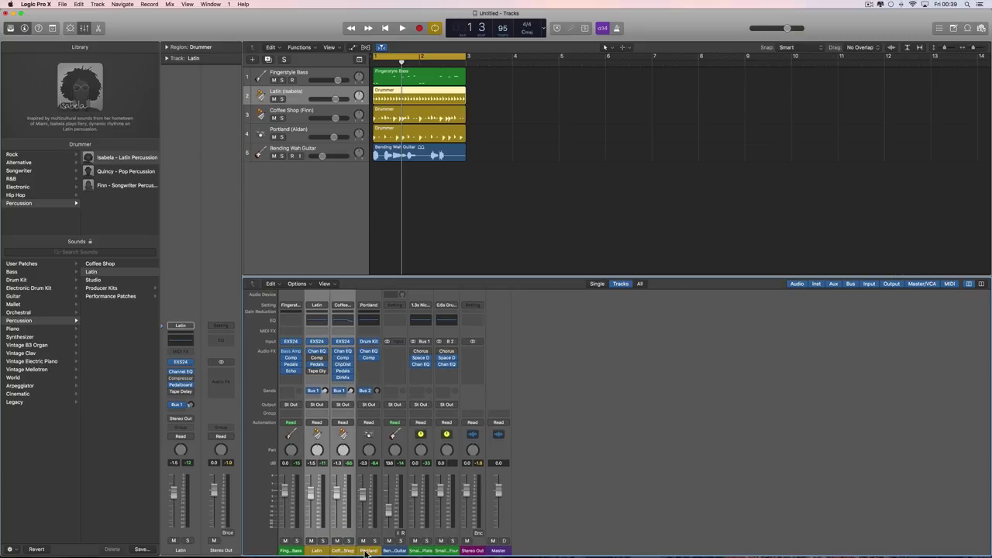
shift+click(364, 550)
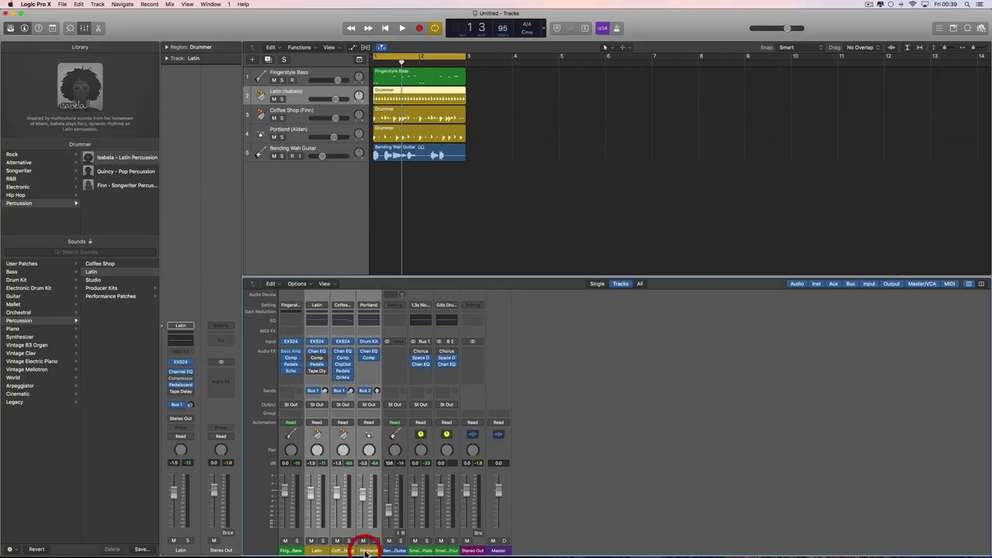
click(313, 391)
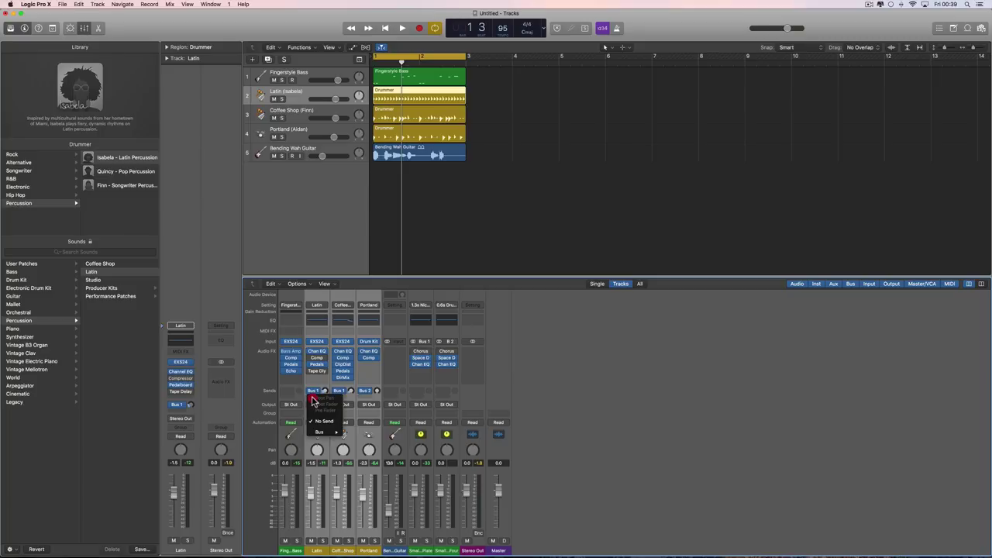
mouse_move(322, 433)
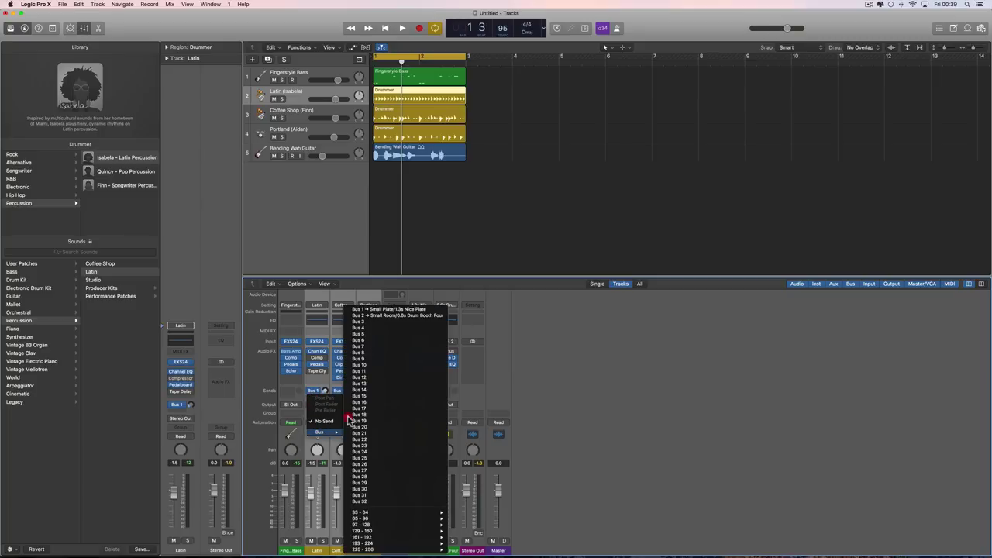
click(366, 322)
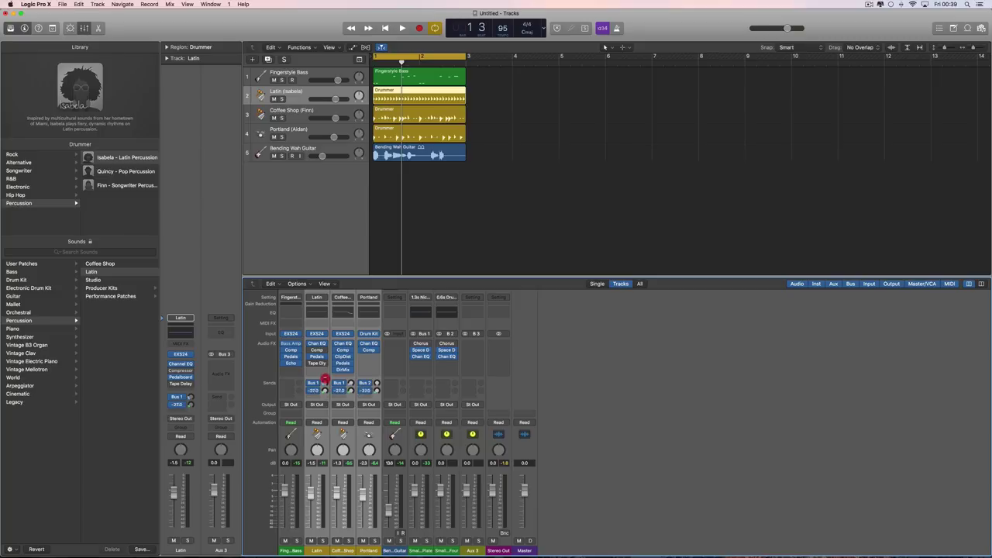
- Solo Aux 3 and listen to the bused percussion, returning the channel's fader to 0 dB
click(472, 540)
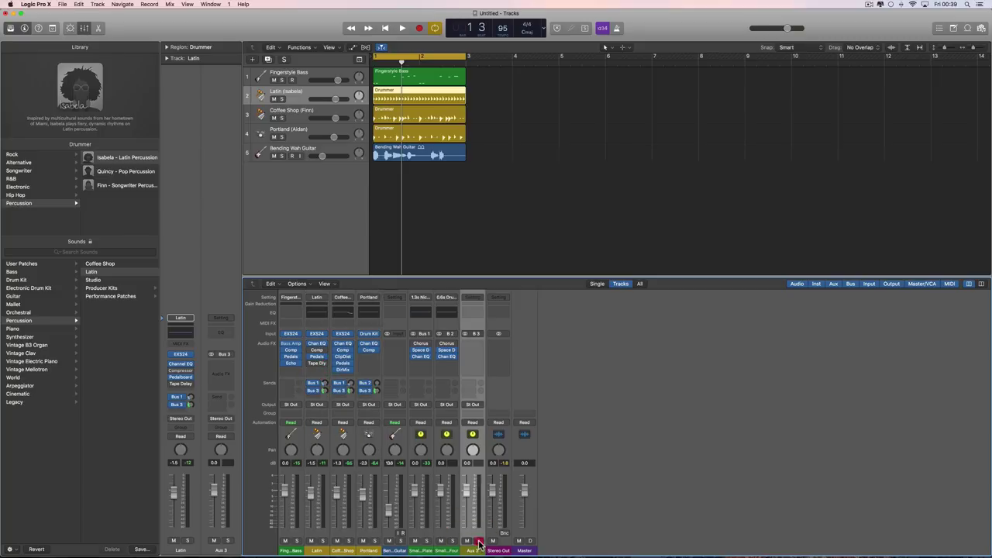
click(478, 540)
key(space)
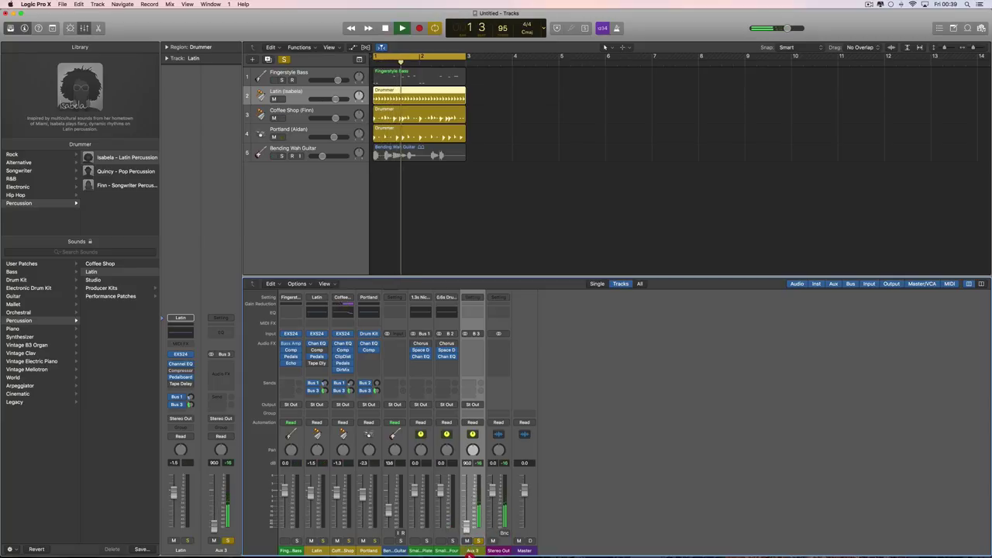
alt+click(466, 504)
key(space)
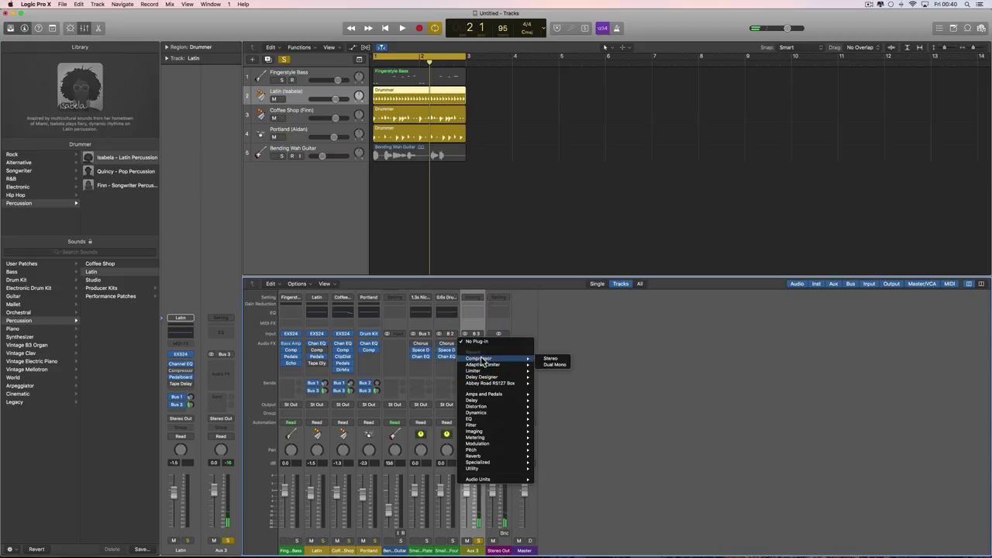
- Insert a stereo Compressor on Aux 3, load the VCA Smashed preset and close the plug-in window during playback
mouse_move(496, 358)
click(552, 358)
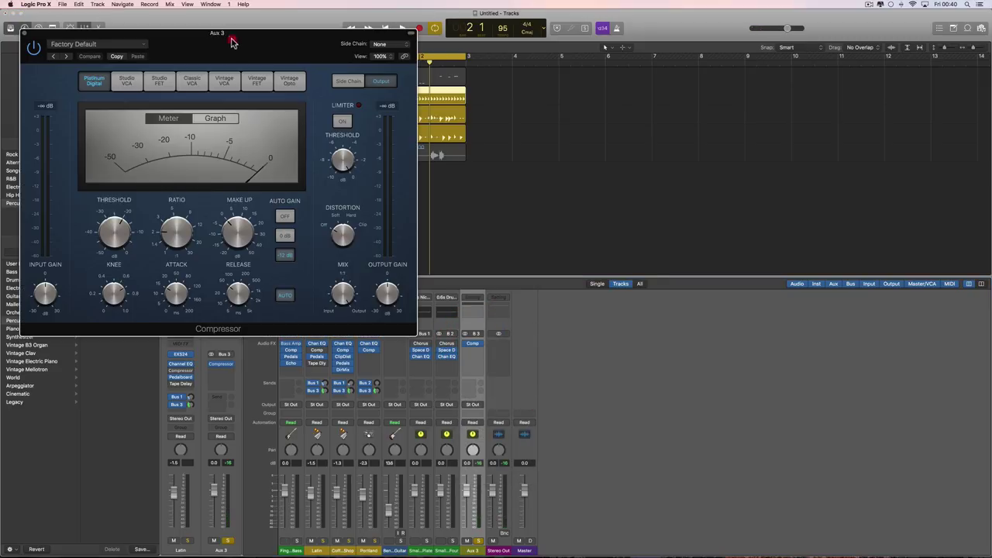
drag(234, 43, 530, 118)
click(401, 121)
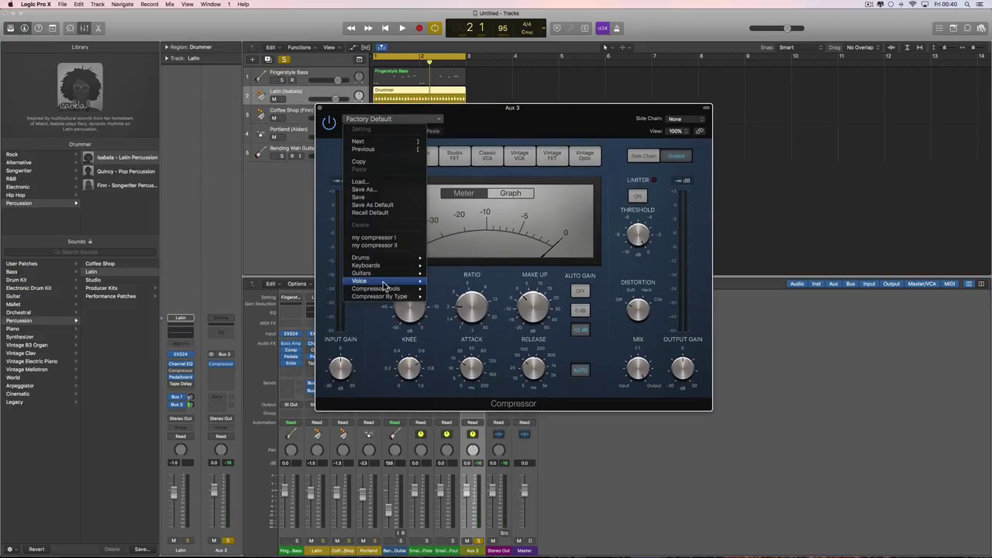
mouse_move(388, 288)
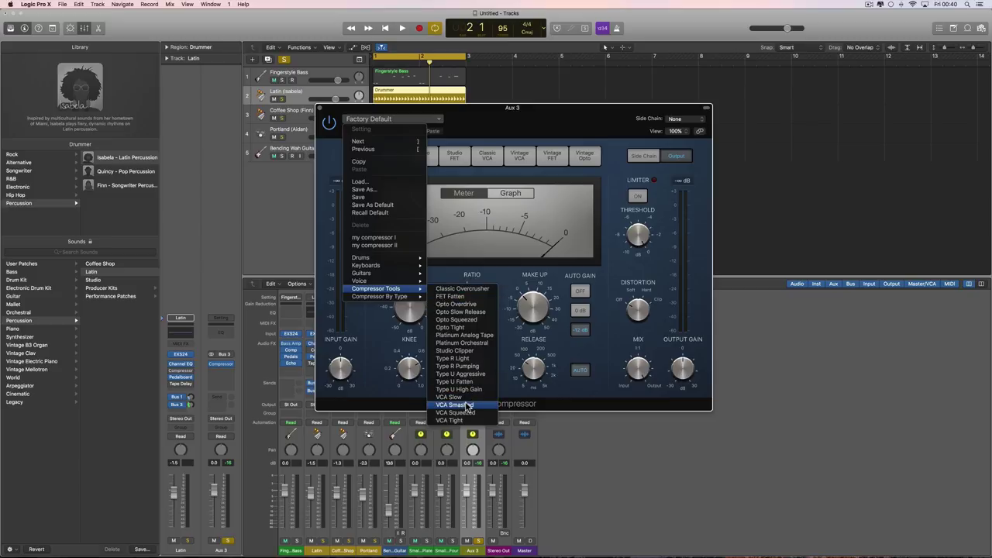
click(457, 404)
key(space)
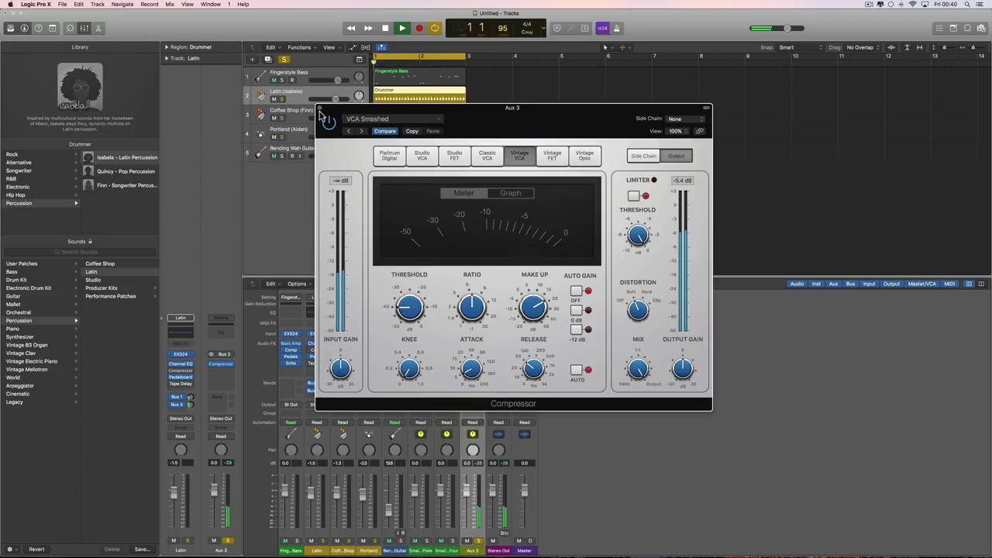
click(320, 107)
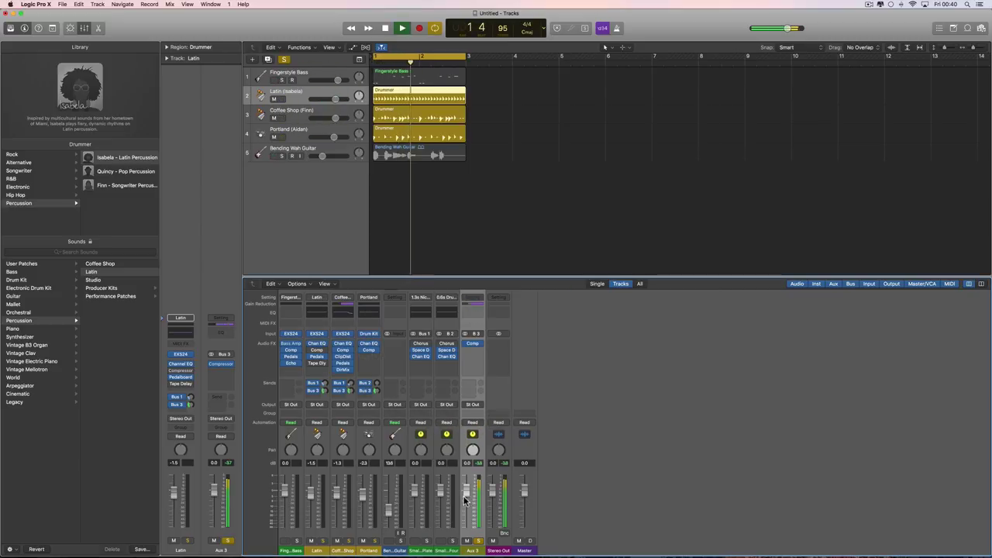
- Unsolo Aux 3, compare the mix with it muted and unmuted, and set its fader to about -8.2 dB
click(478, 540)
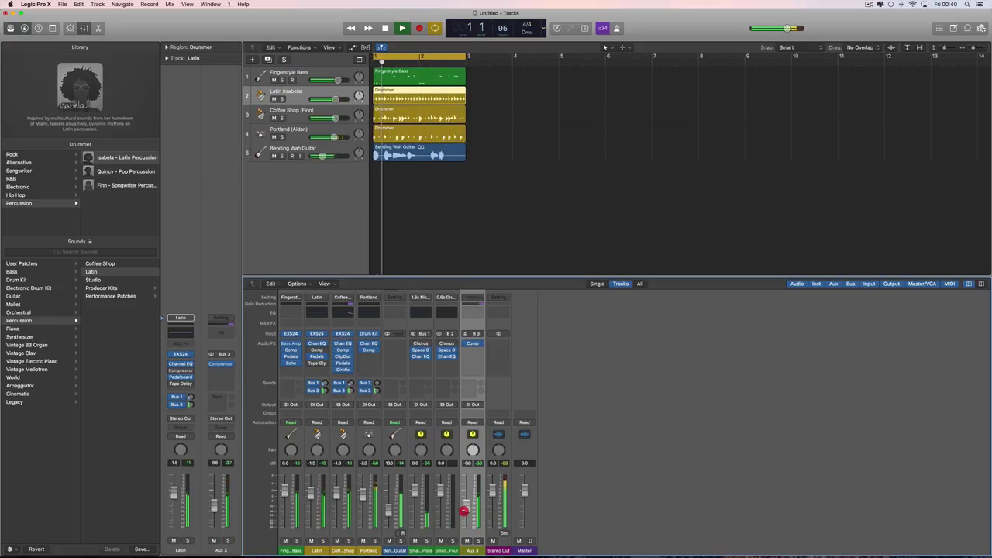
click(468, 541)
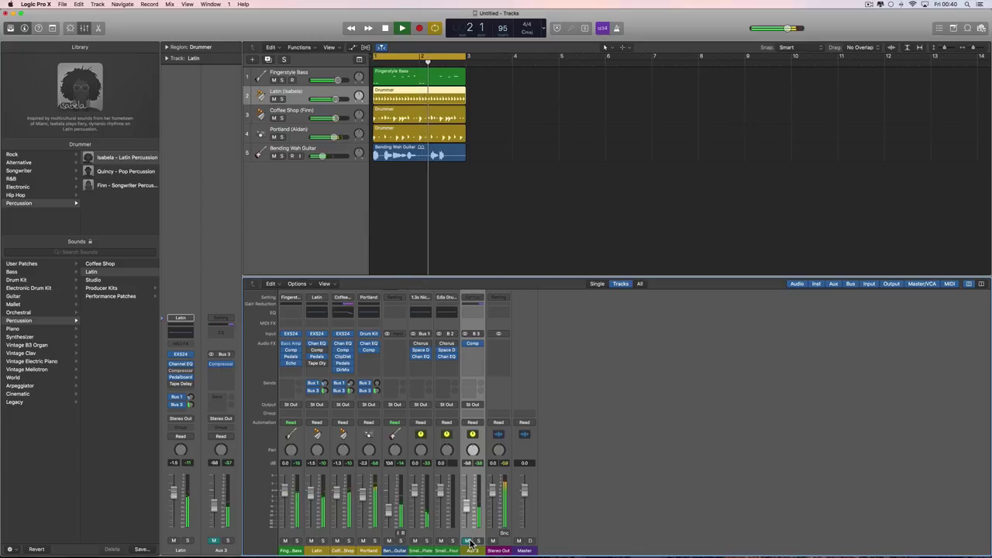
click(468, 541)
drag(468, 508, 468, 505)
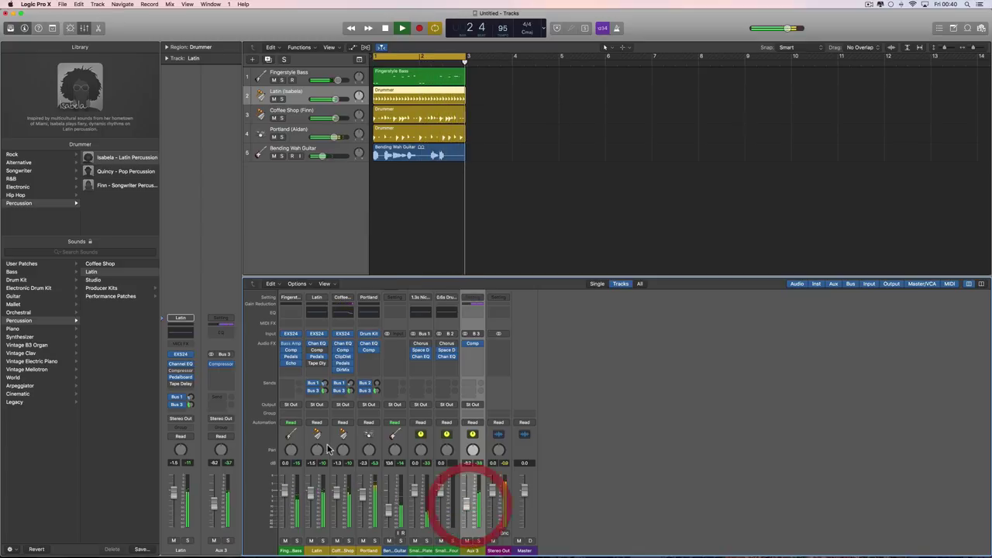
- Lower the Bus 3 sends to about -15.6 dB on Latin and about -13.4 dB on Coffee Shop, then stop playback
click(350, 393)
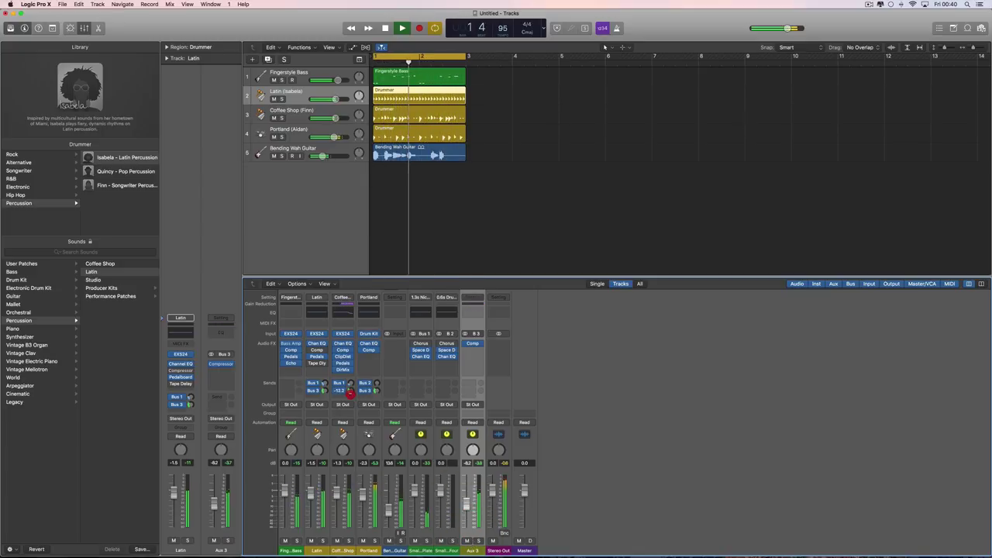
drag(350, 393, 328, 395)
click(327, 396)
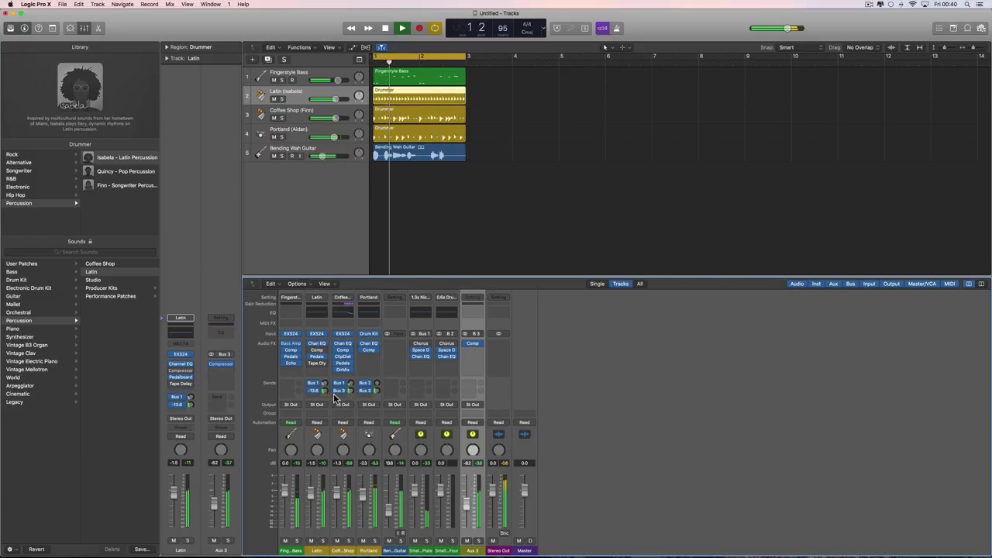
drag(327, 396, 327, 400)
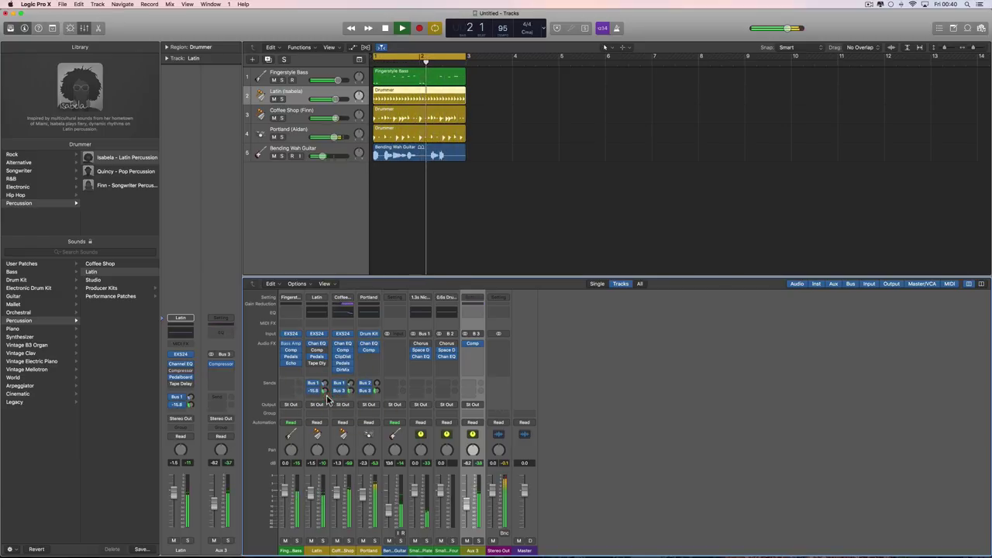
drag(351, 394, 370, 395)
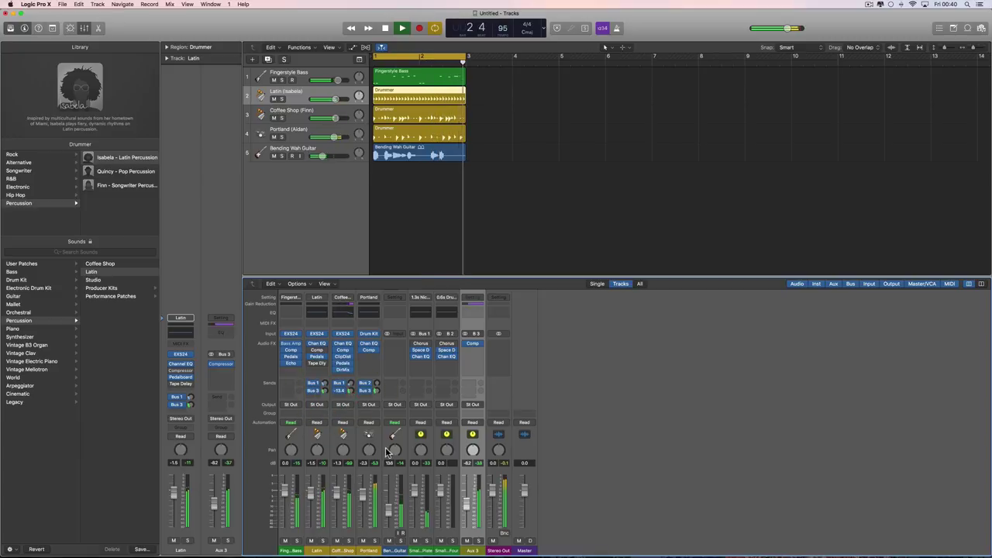
key(space)
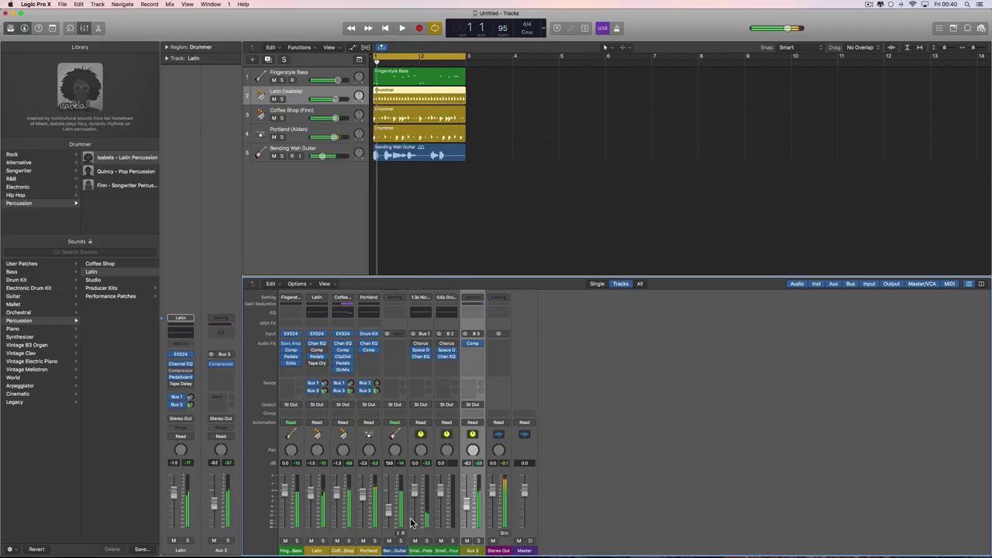
- Add a Bus 3 send to the Fingerstyle Bass channel
click(297, 549)
click(290, 385)
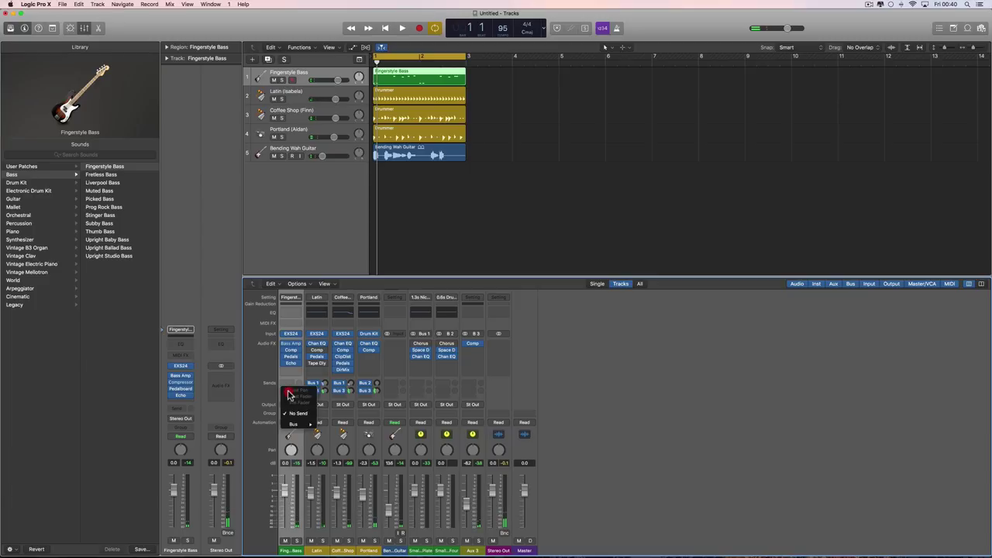
mouse_move(297, 424)
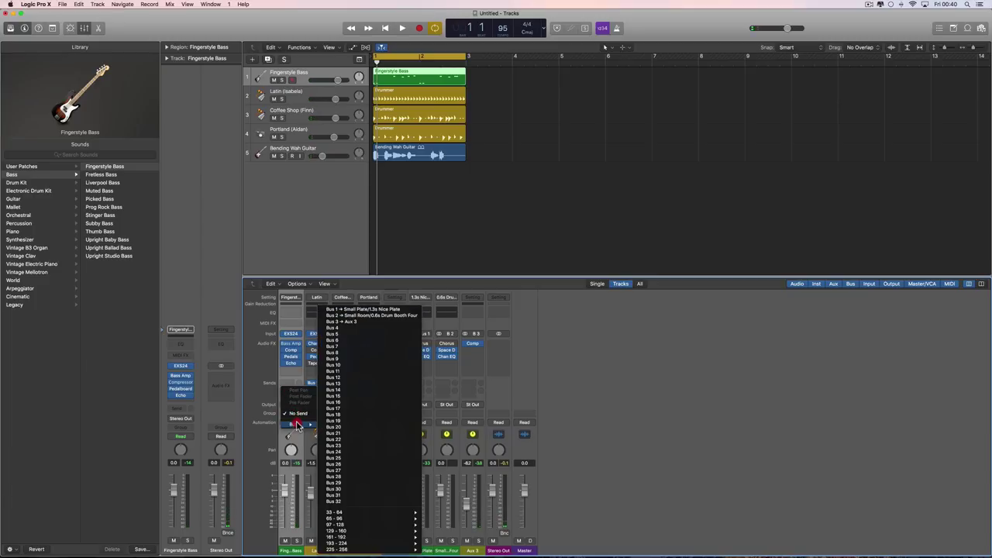
click(347, 319)
- Rename the Aux 3 channel as comp
double_click(472, 551)
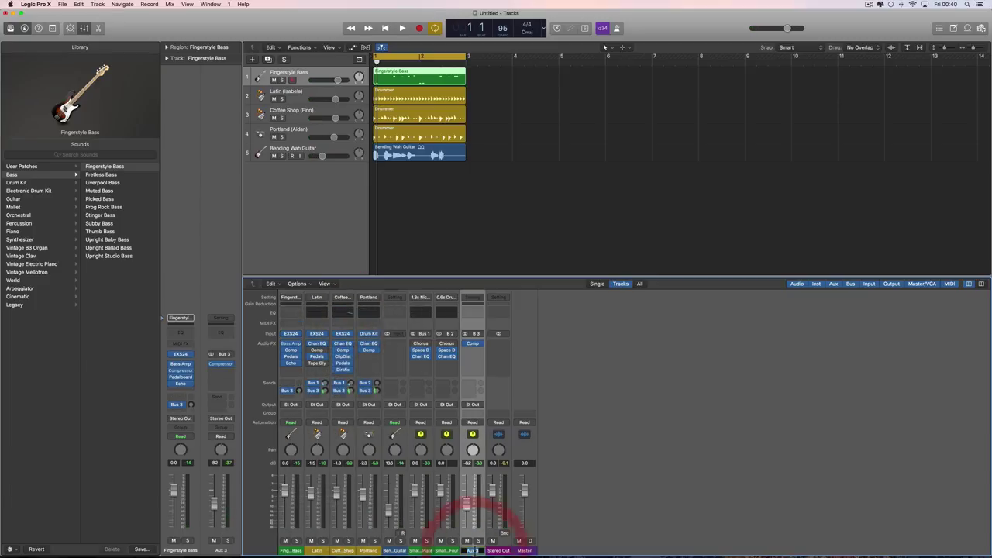
text(comp)
key(Return)
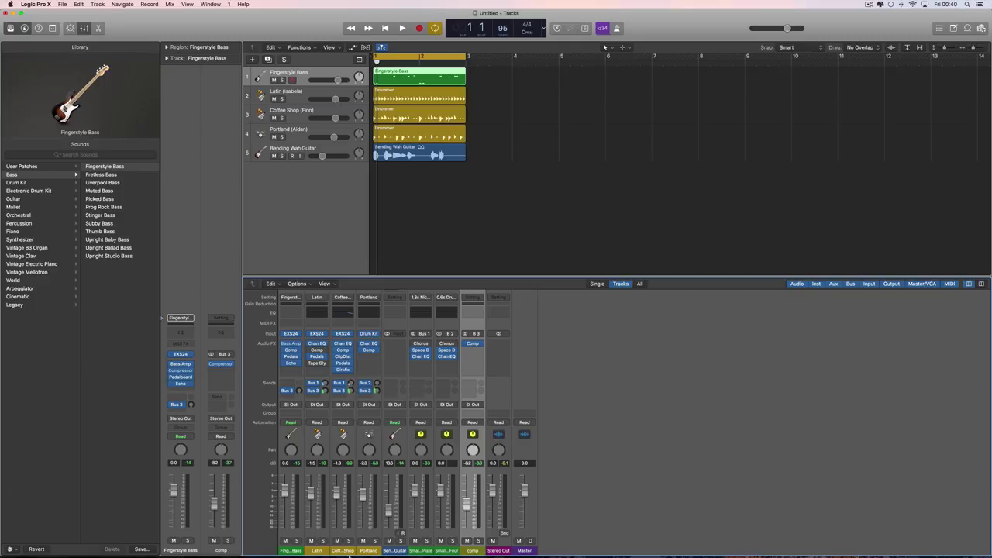
- During playback, set the Fingerstyle Bass Bus 3 send to about -8.4 dB and the comp fader to about -9.0 dB
key(space)
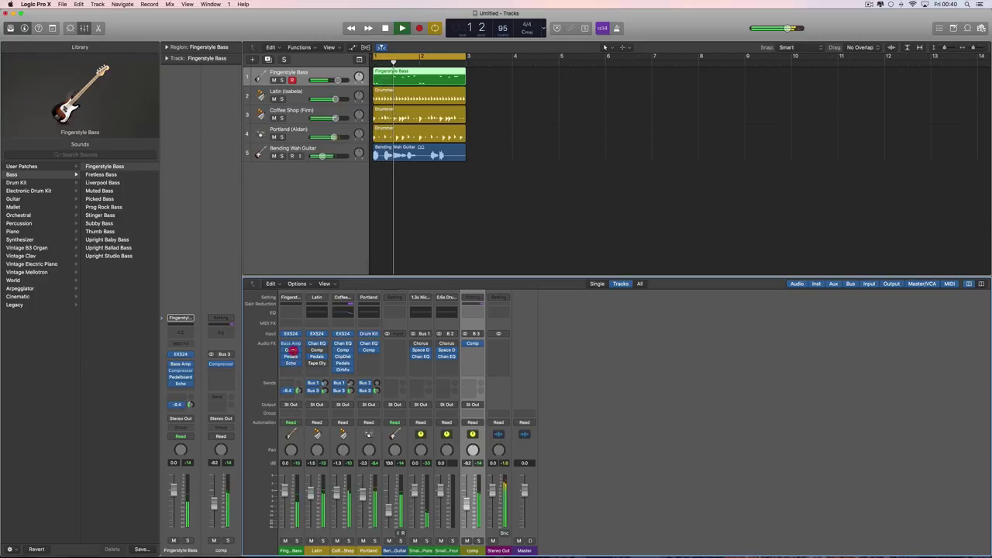
mouse_move(291, 344)
mouse_down()
mouse_move(292, 309)
mouse_move(292, 354)
mouse_up()
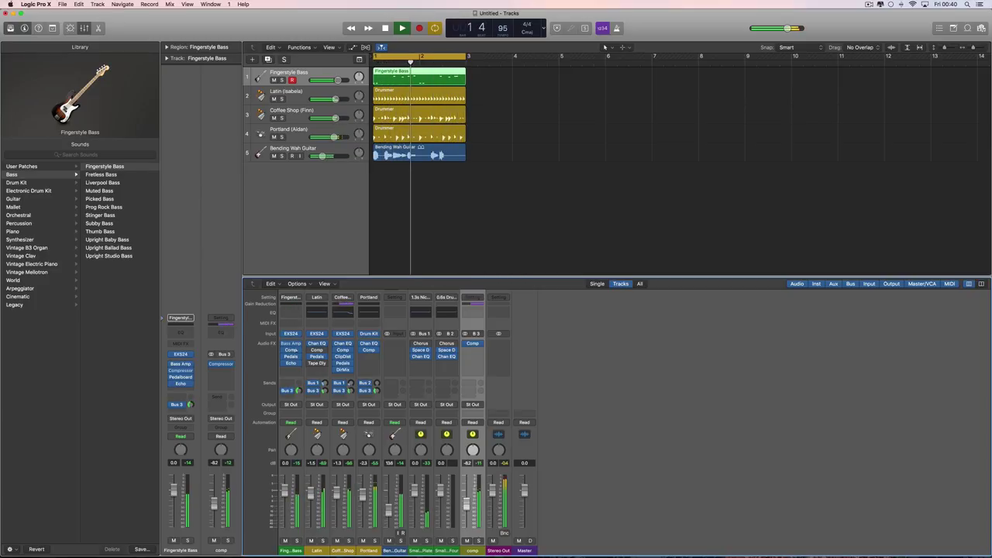
click(293, 318)
drag(465, 503, 467, 509)
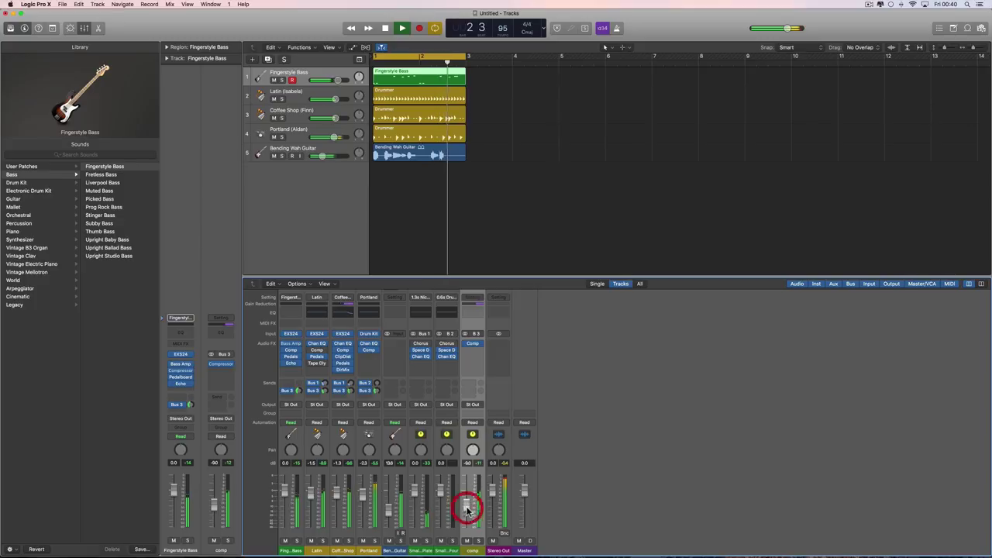
key(space)
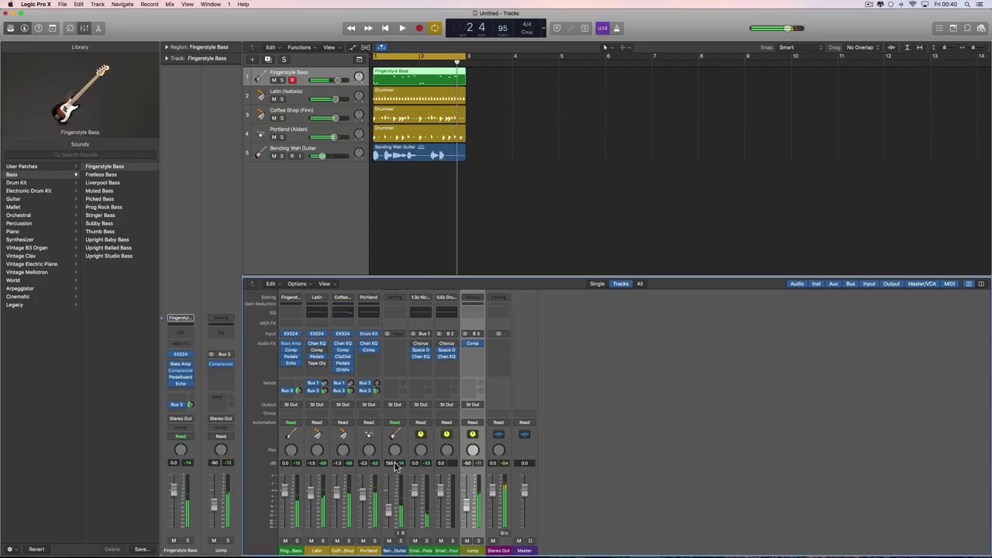
- Add a Bus 1 send of about -13.8 dB to the Bending Wah Guitar channel and lower its fader to about -15.6 dB during playback
click(393, 387)
mouse_move(400, 417)
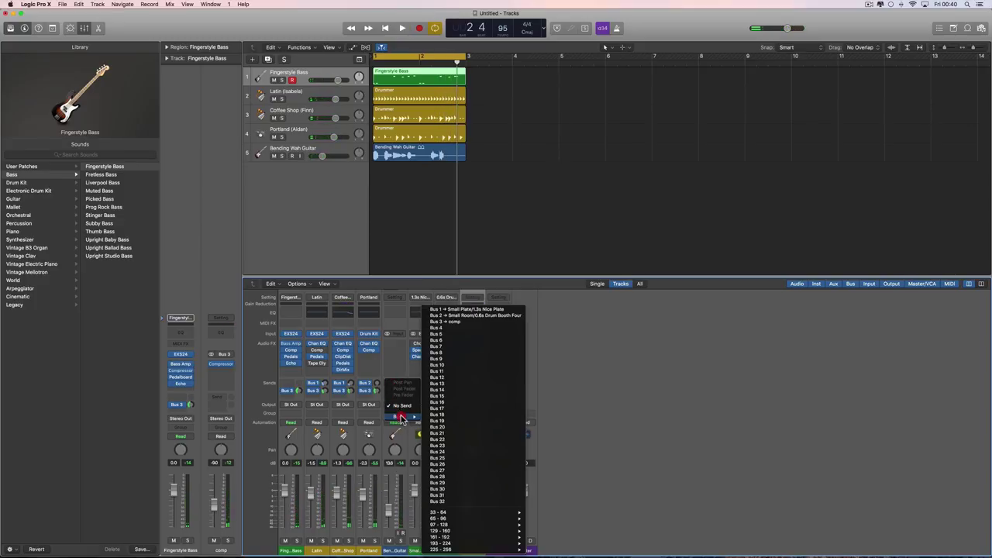
click(455, 310)
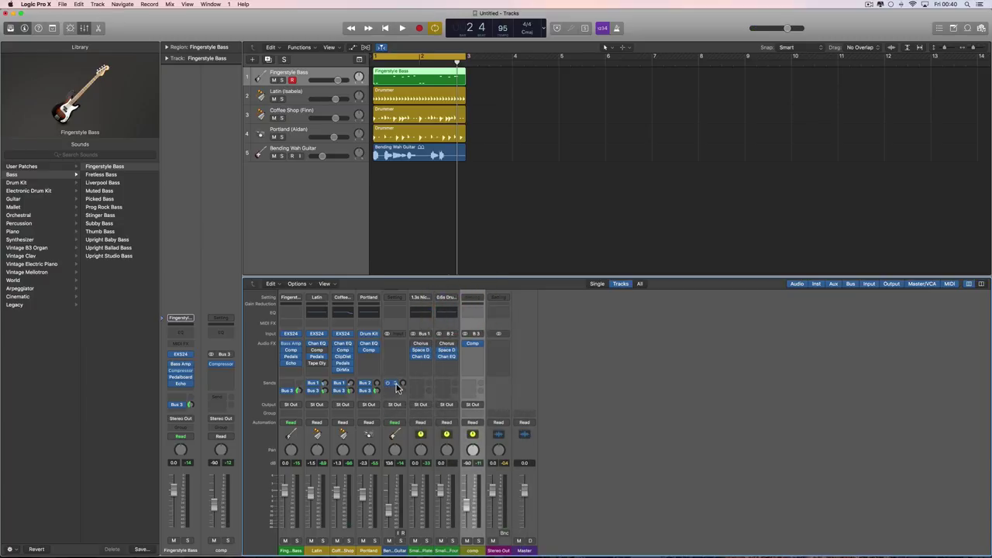
key(space)
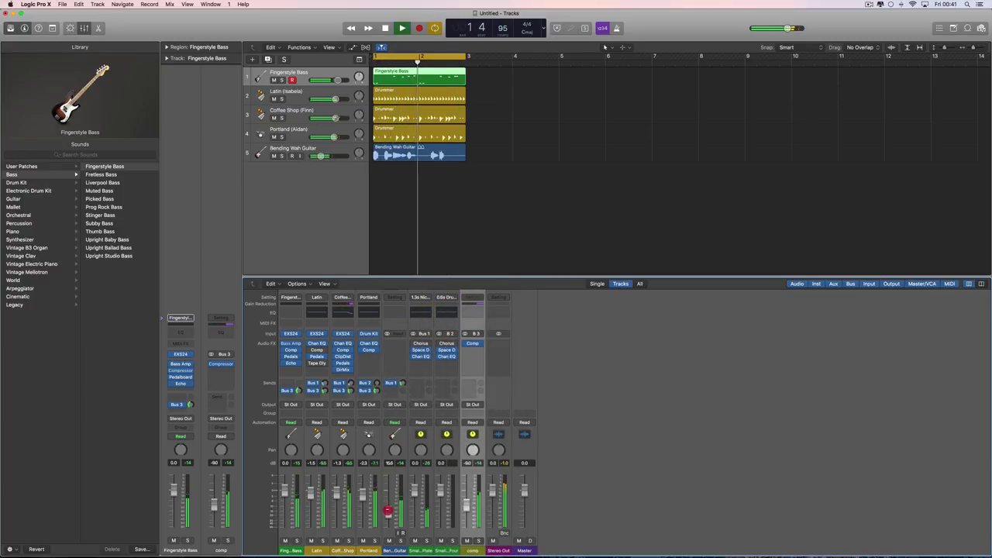
click(385, 505)
click(402, 384)
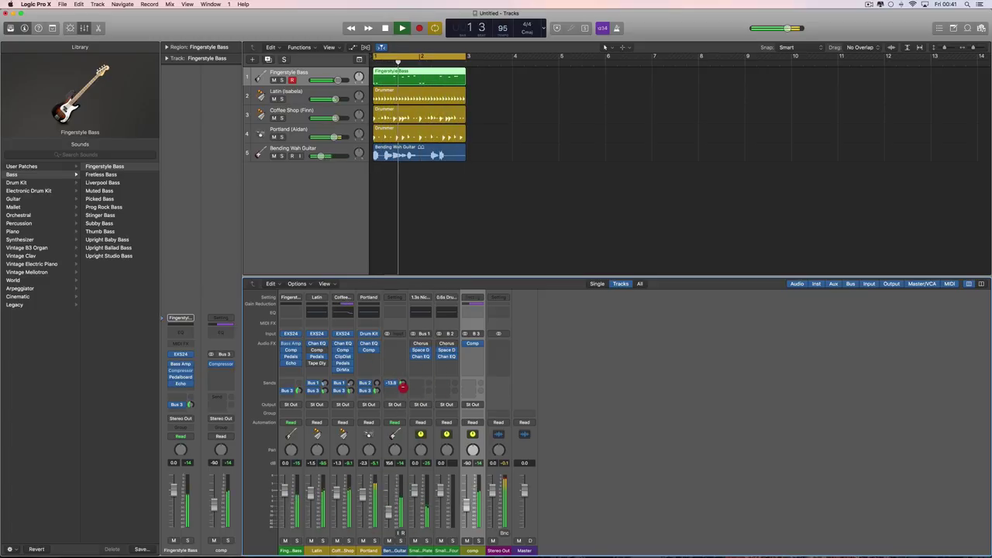
drag(402, 384, 402, 390)
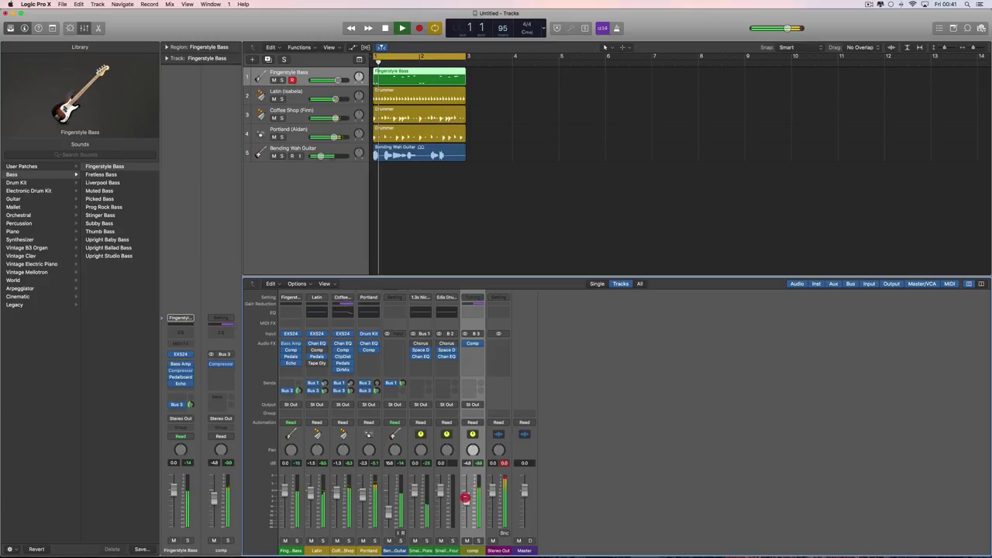
- Compare the mix with the comp channel muted and unmuted, set its fader to about -6.6 dB and stop playback
mouse_move(466, 504)
mouse_down()
mouse_move(464, 484)
mouse_move(466, 501)
mouse_up()
click(468, 541)
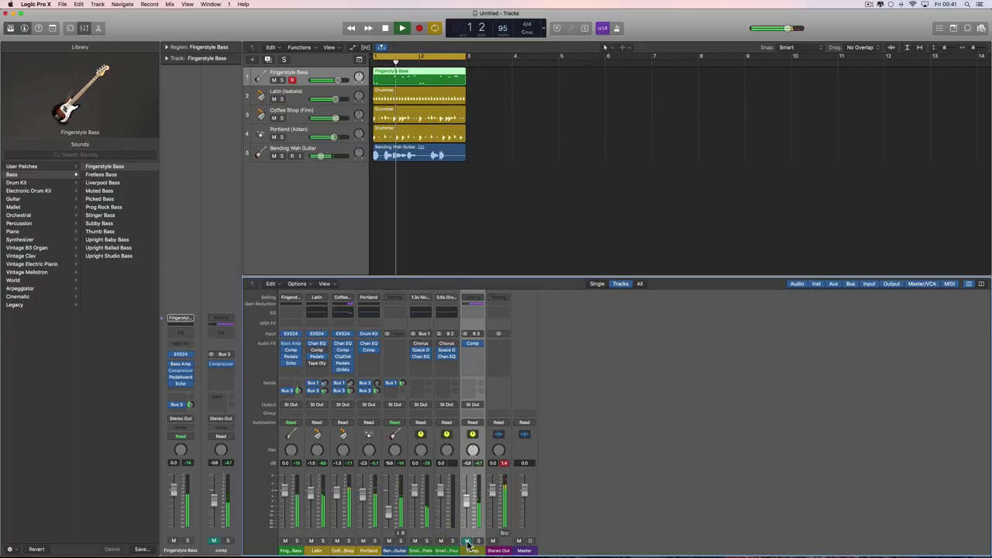
click(467, 527)
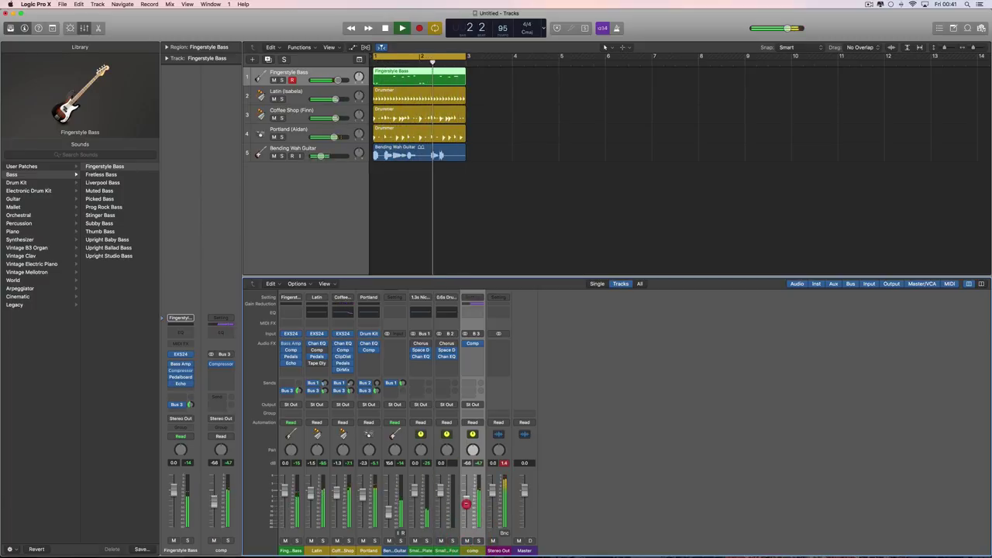
drag(465, 503, 466, 507)
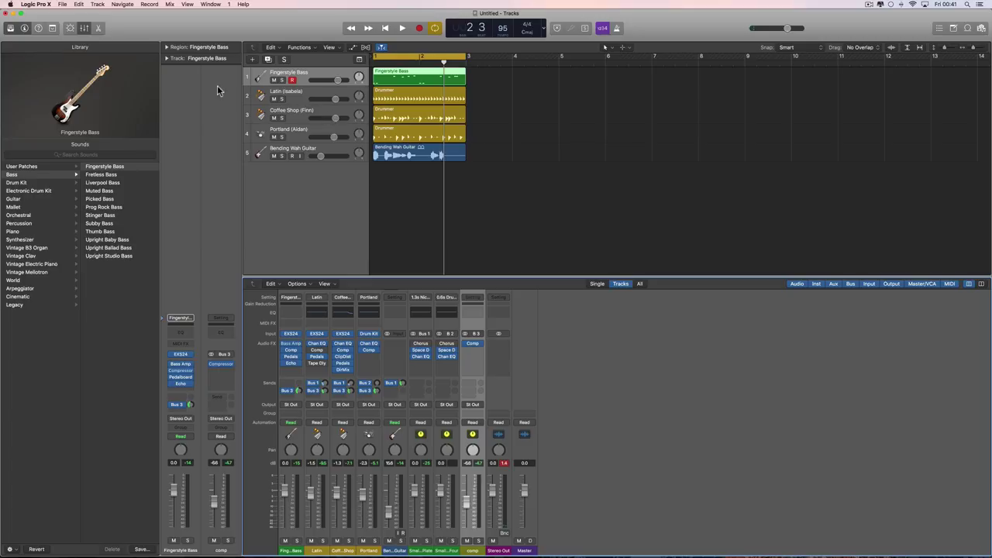
- Close the mixer and open the file dialog for adding audio to the project's audio browser
click(84, 28)
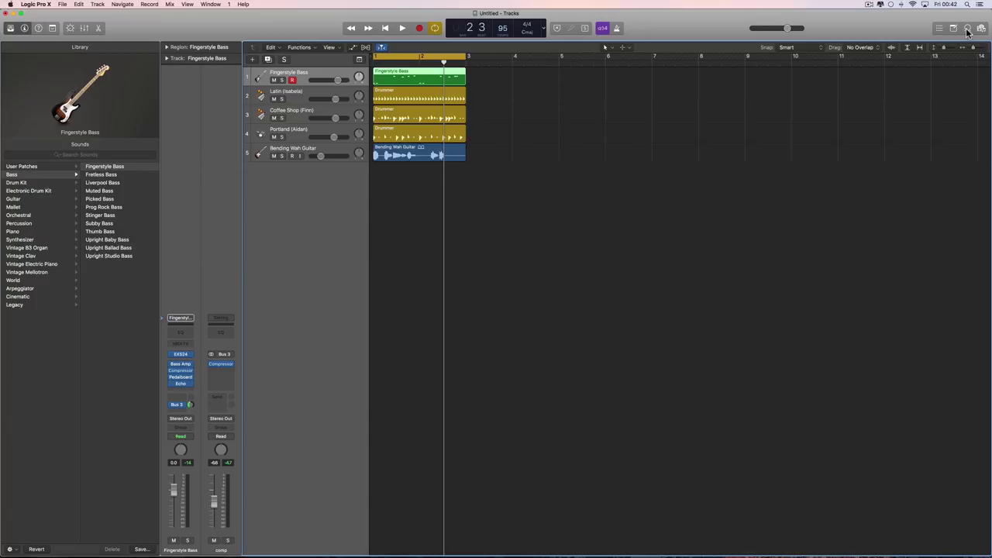
click(980, 29)
click(849, 61)
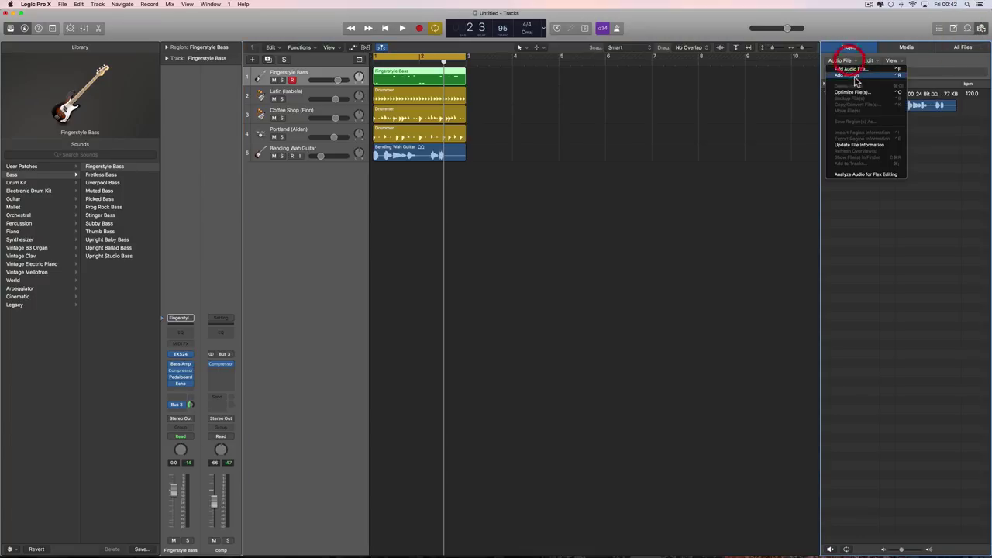
key(Escape)
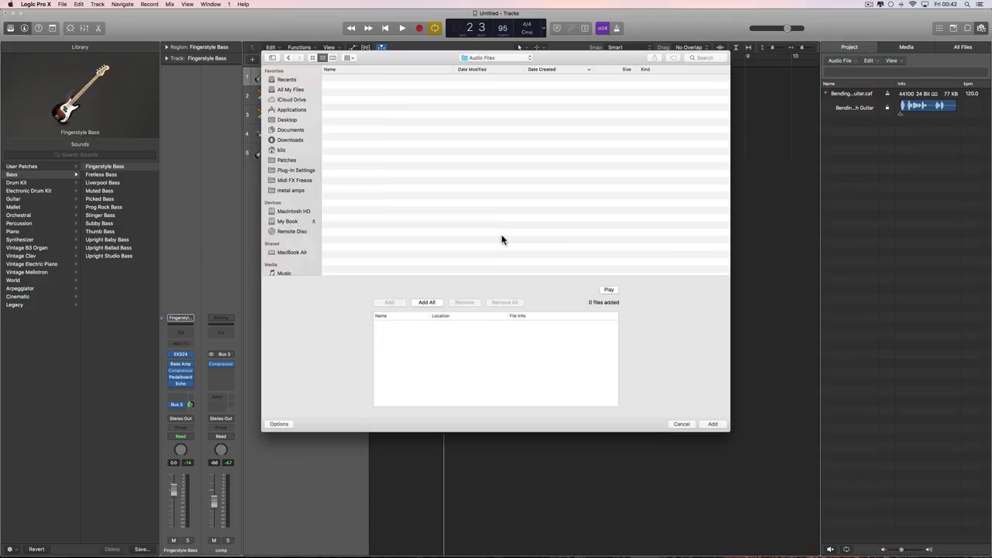
- Search this Mac for vocal files and add Classic Vocal_3.aif to the project audio
click(703, 59)
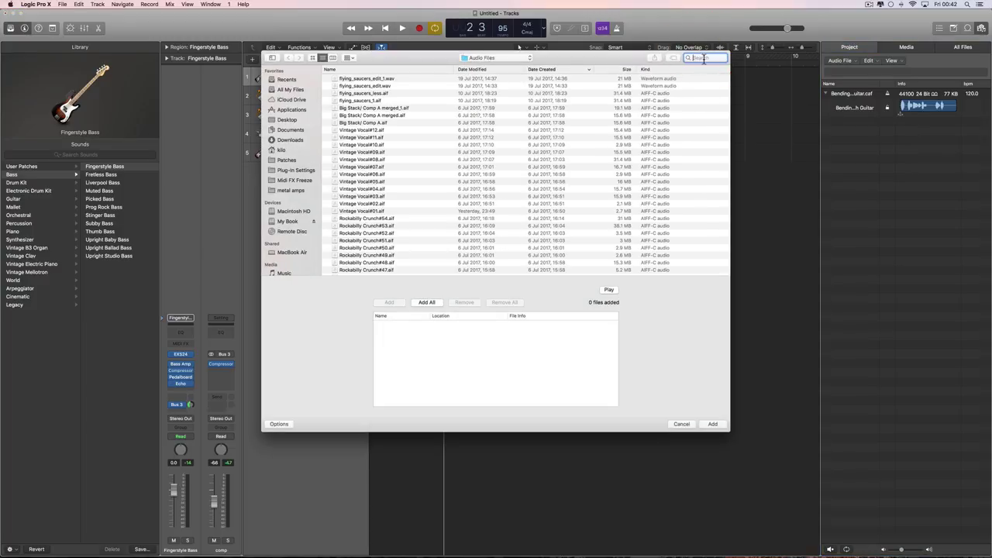
text(vocal)
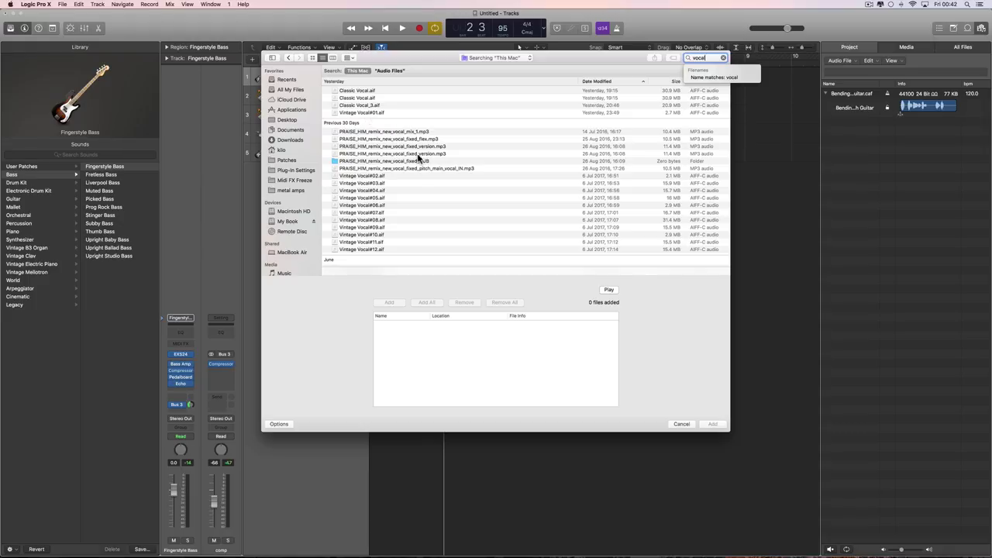
scroll(420, 169, down, 3)
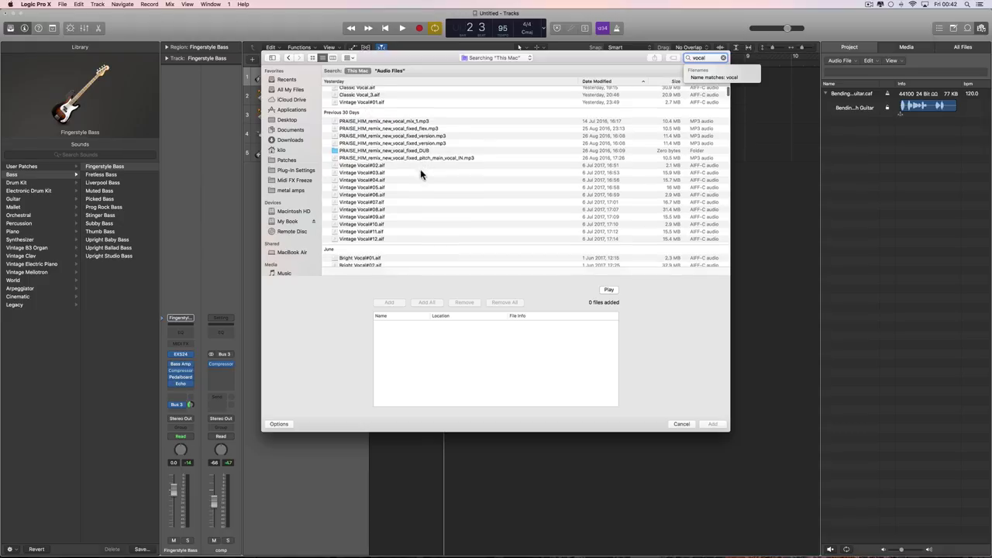
click(374, 138)
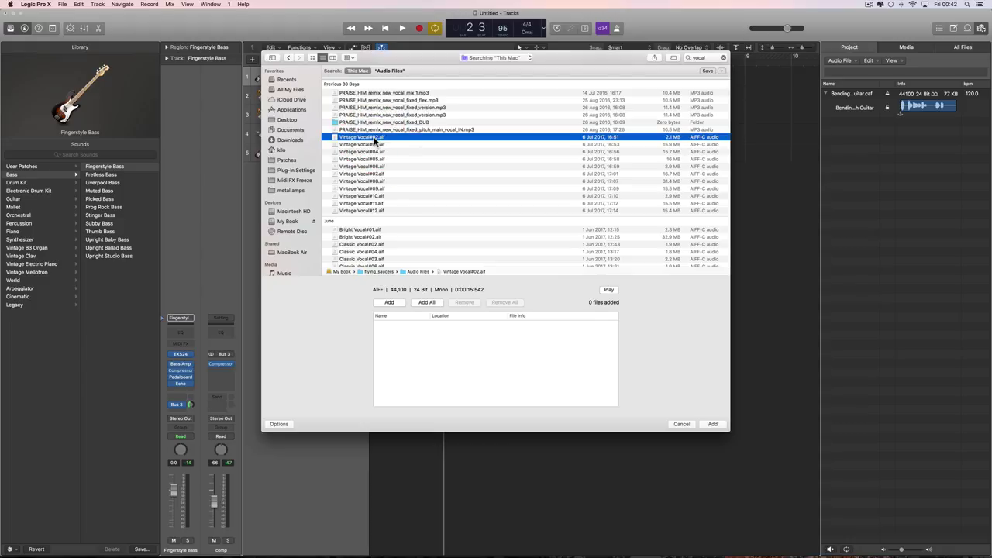
scroll(374, 138, up, 3)
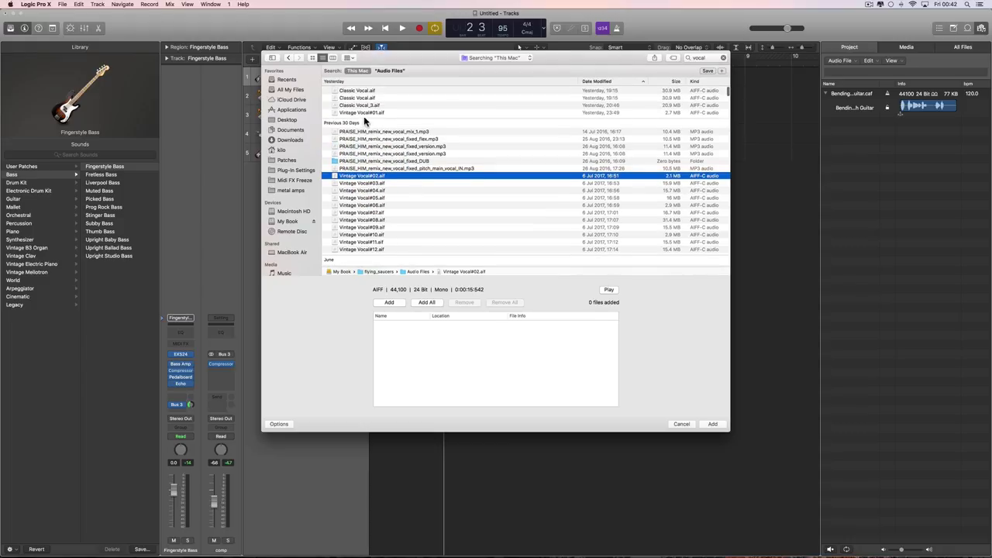
click(356, 107)
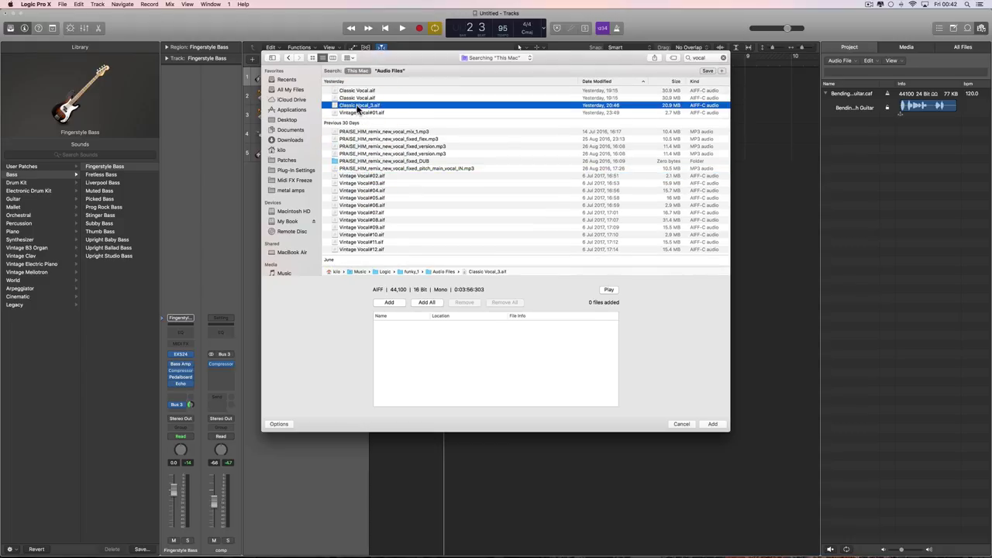
scroll(357, 109, down, 1)
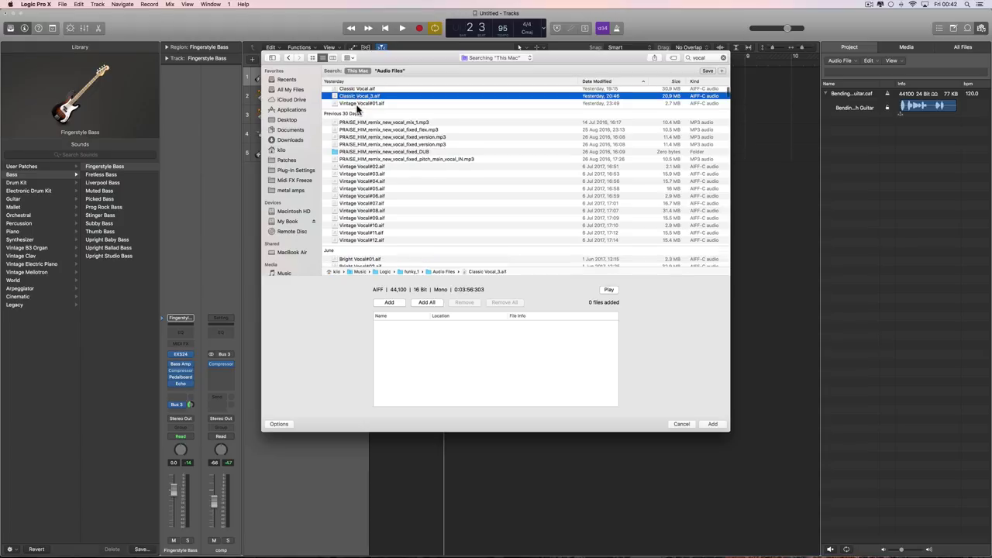
scroll(357, 110, up, 1)
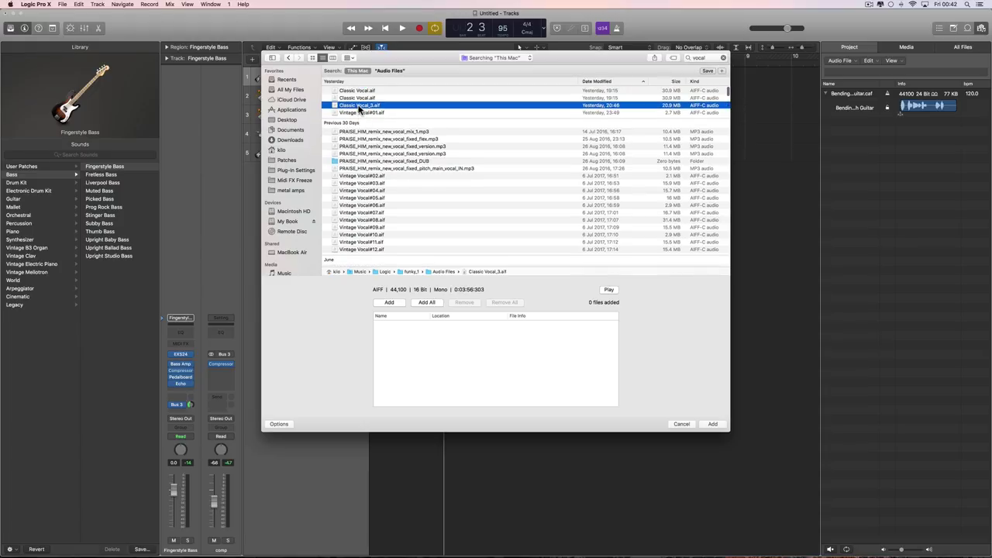
click(708, 419)
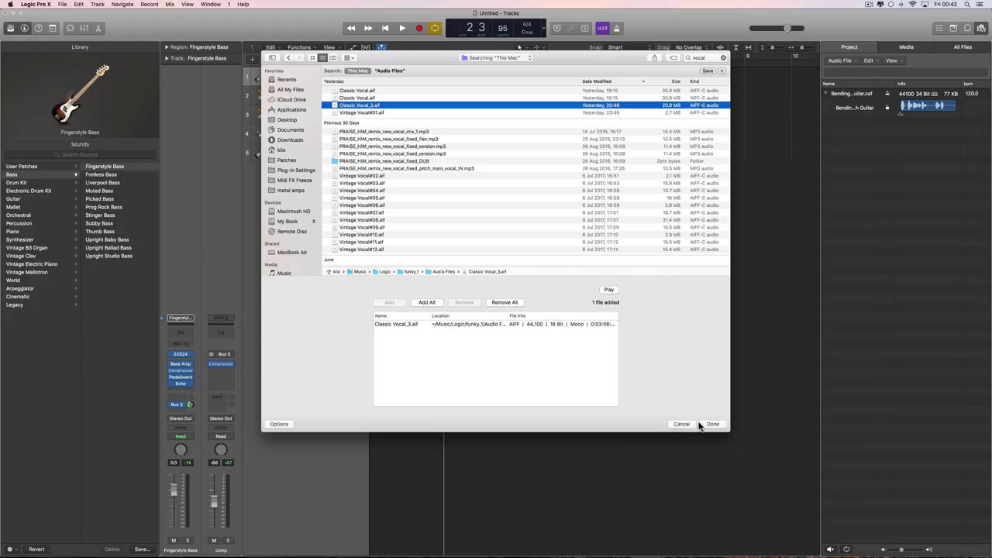
click(709, 425)
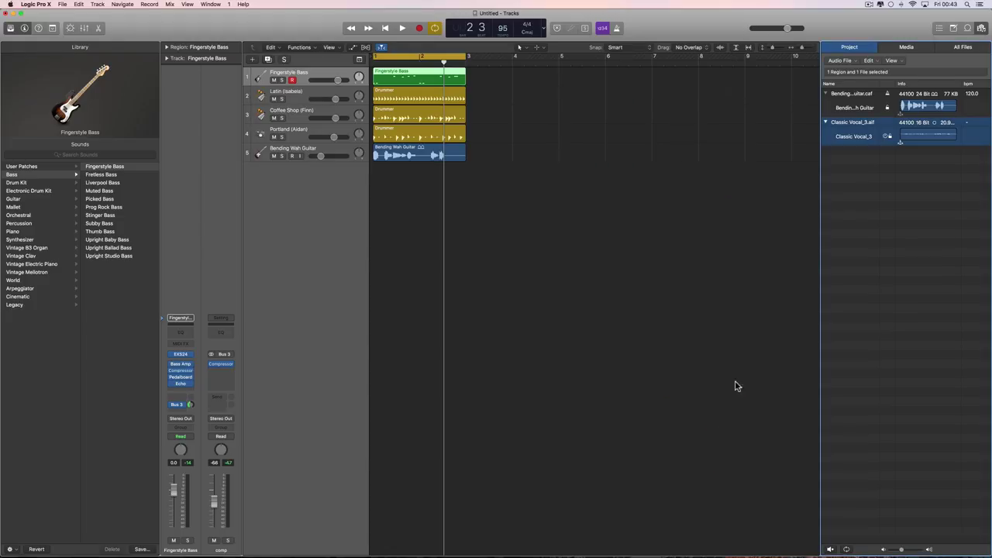
- Preview Classic Vocal_3, mute all five existing tracks, place the vocal on a new enlarged track from bar 1 and close the audio browser
click(908, 136)
click(856, 141)
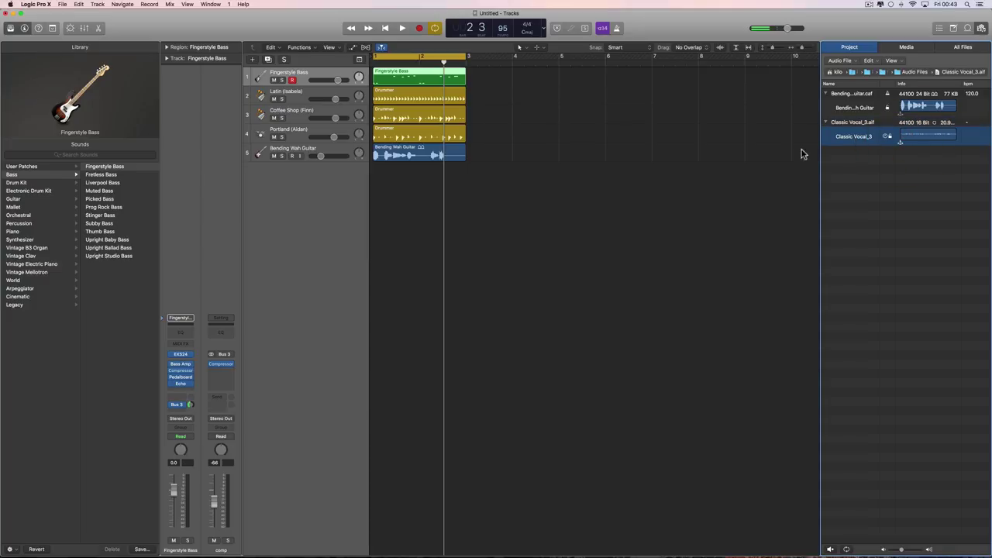
drag(274, 80, 274, 156)
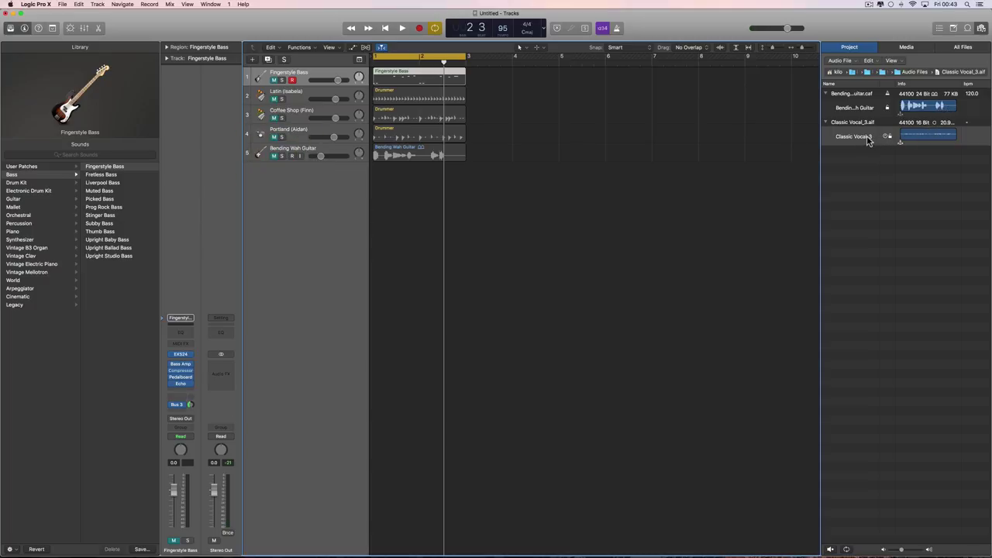
drag(867, 139, 324, 233)
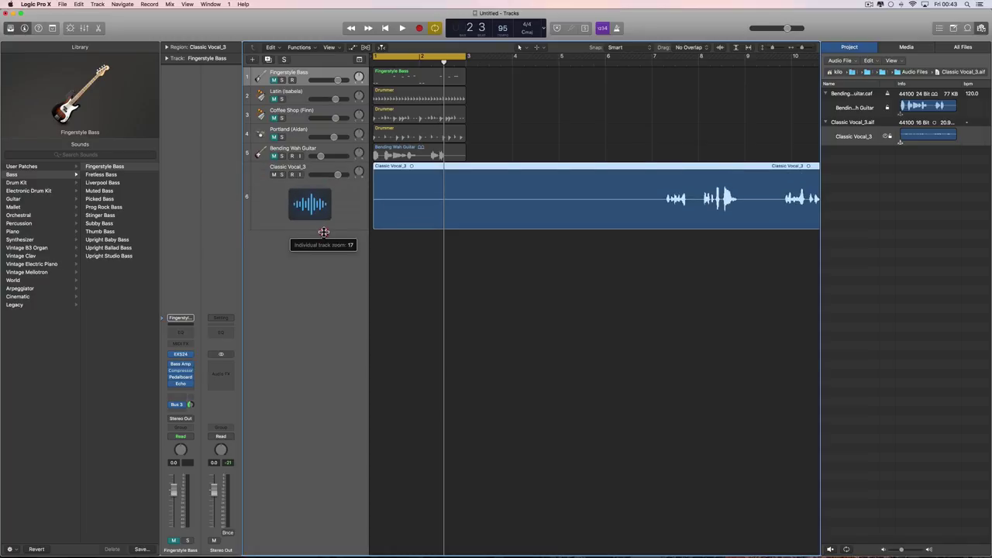
click(981, 31)
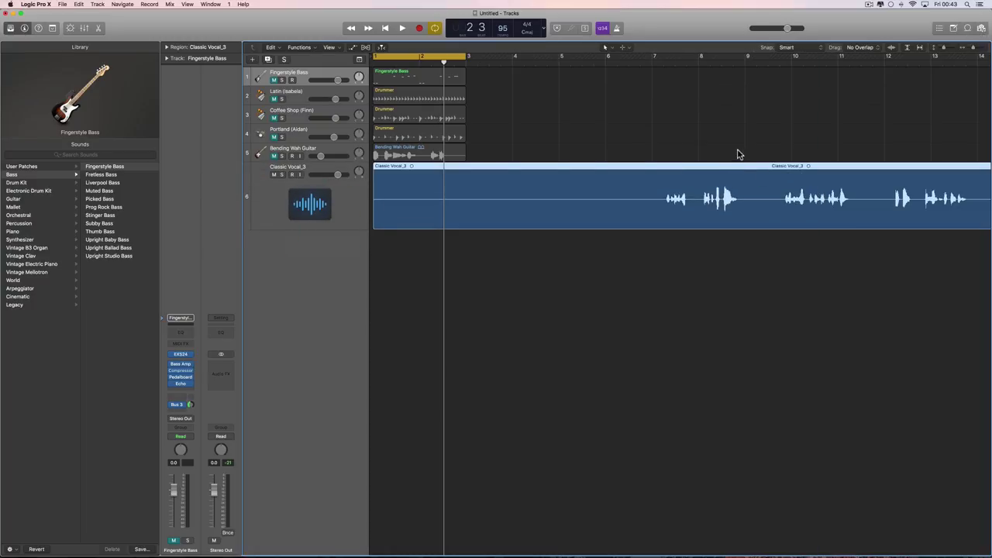
- Set the cycle range around the vocal phrase from bar 8 to just before bar 9 and play it back
drag(699, 61, 734, 62)
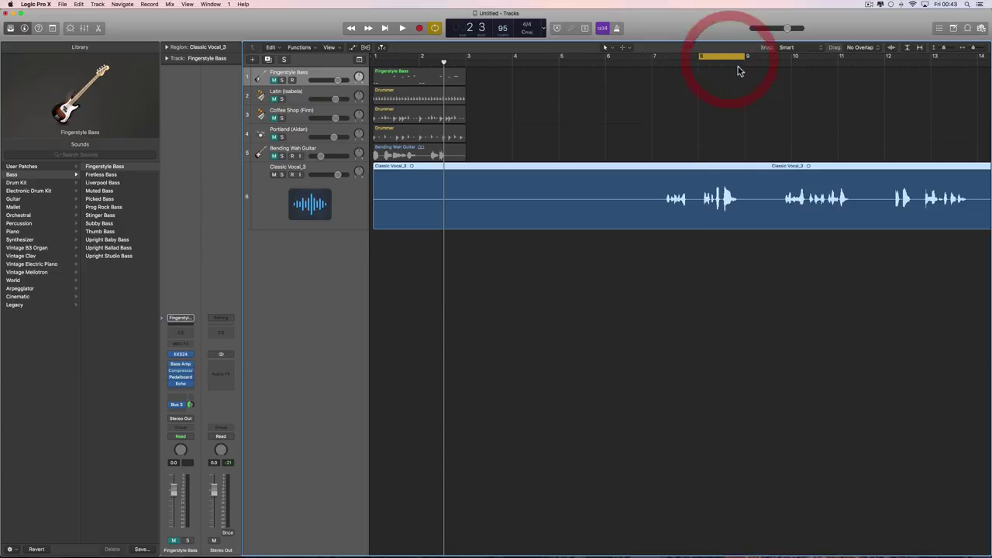
click(975, 48)
scroll(902, 88, right, 5)
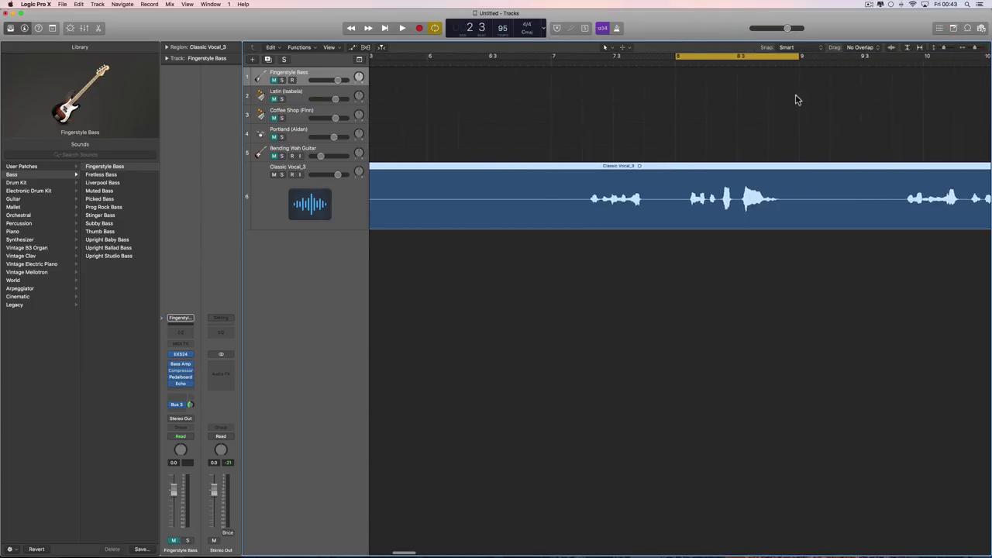
drag(763, 58, 747, 58)
key(space)
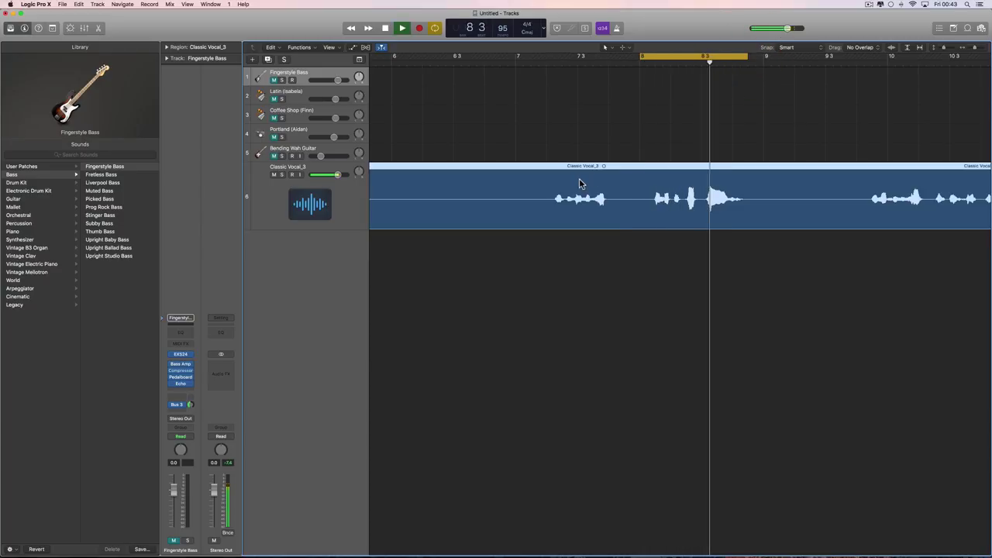
key(space)
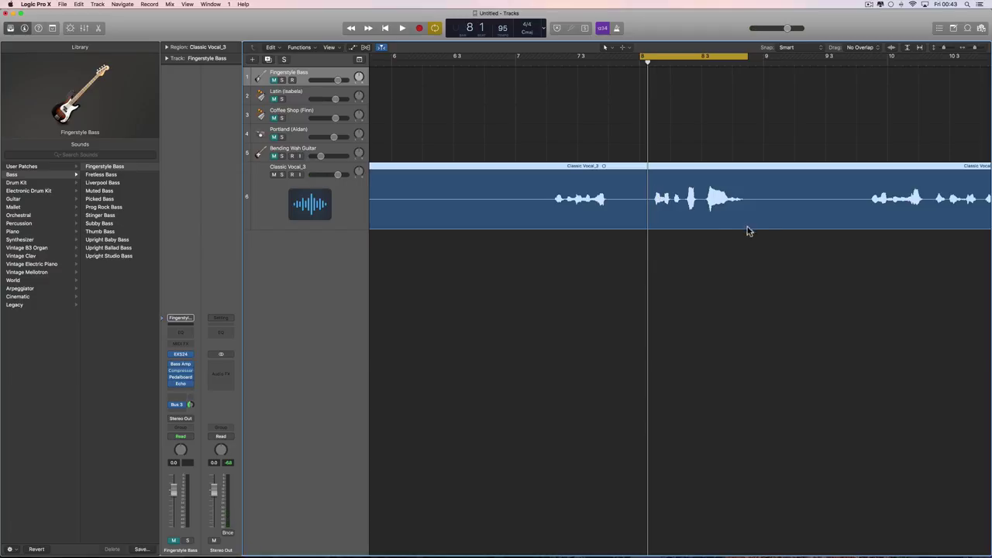
- Expand the vocal region's full parameters and look through its Transpose and Fine Tune preset values without choosing one
click(167, 47)
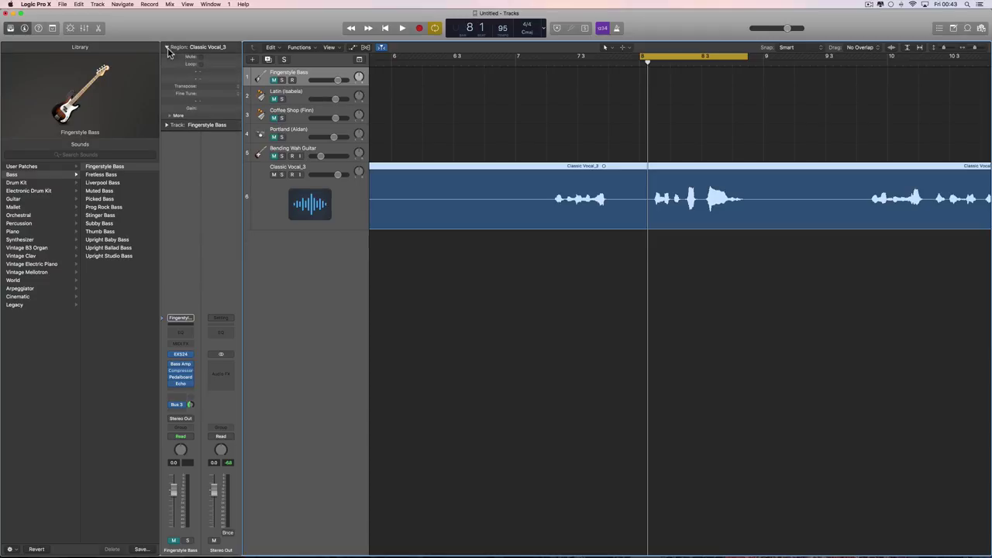
click(169, 115)
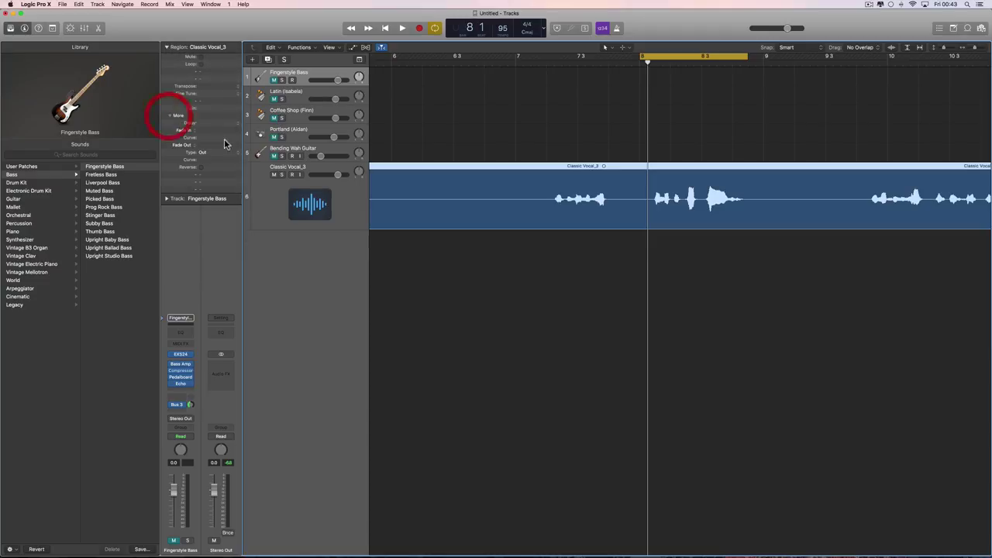
click(195, 88)
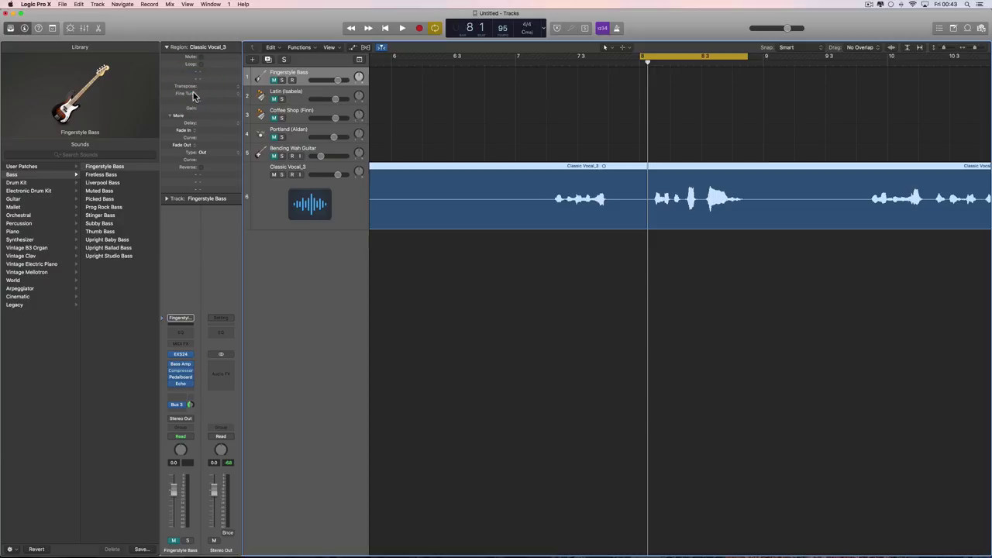
click(237, 90)
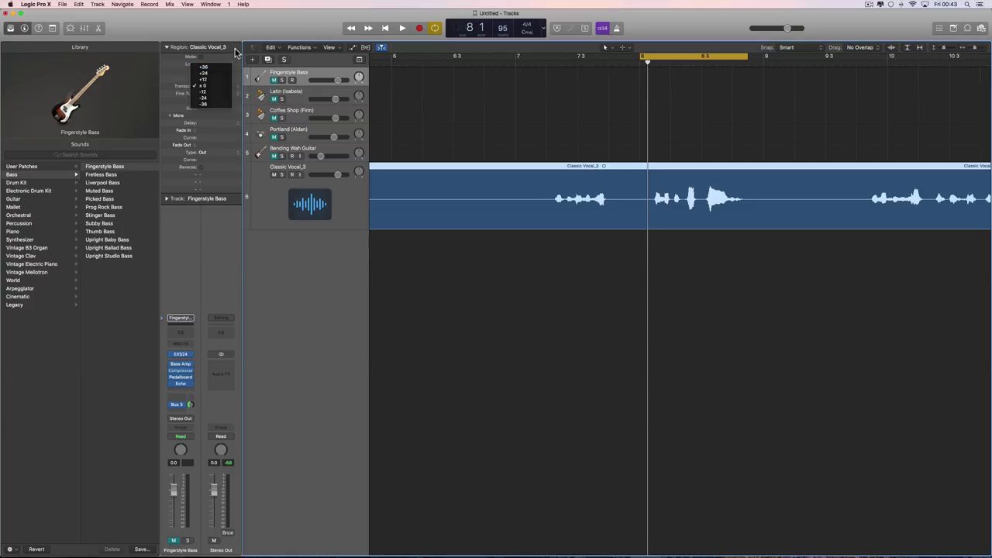
click(236, 54)
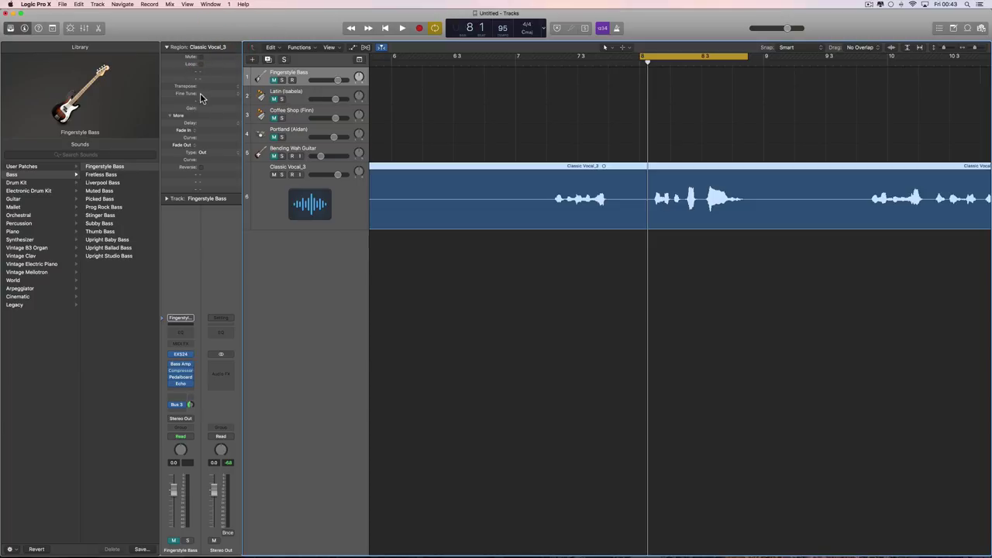
click(237, 94)
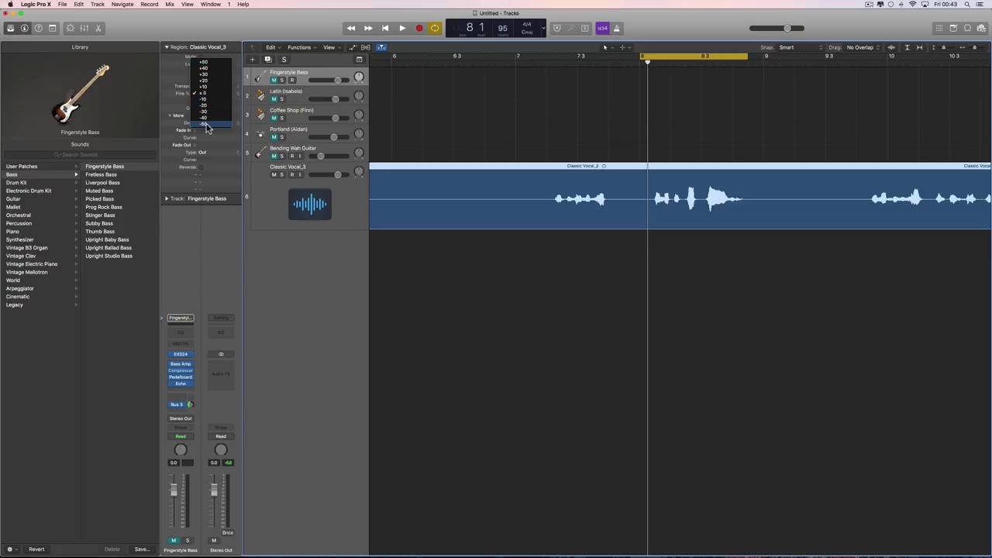
click(238, 62)
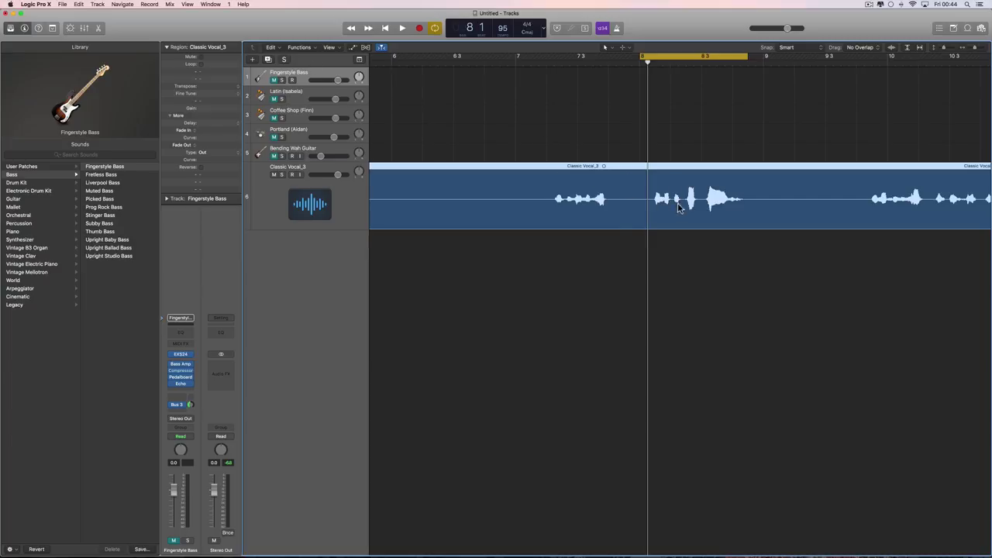
- Transpose the Classic Vocal_3 region by +1 with Flex enabled and play it back
click(204, 87)
drag(204, 85, 205, 93)
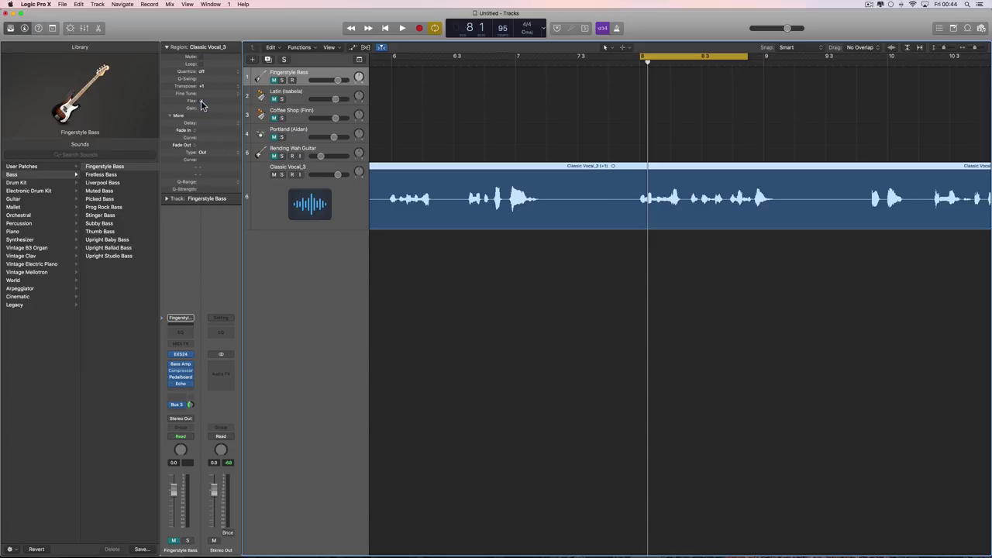
click(200, 101)
key(space)
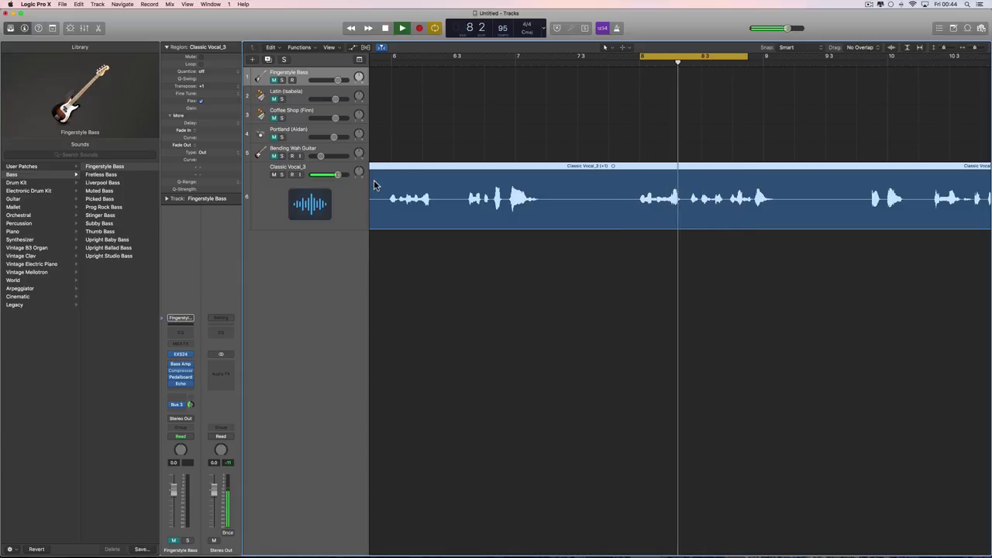
key(space)
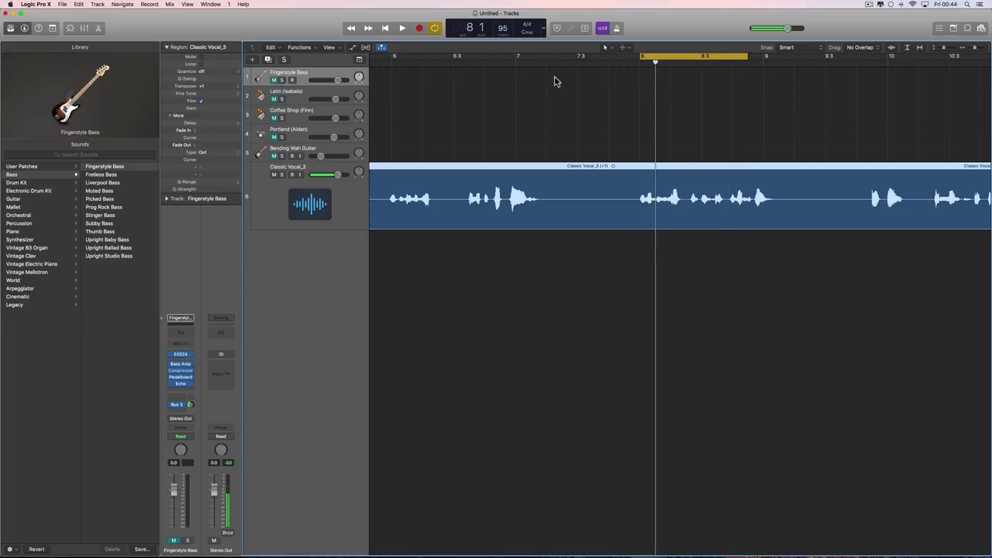
- Extend the end of the cycle range to just past bar 9 and play the vocal phrase
drag(745, 57, 785, 56)
key(space)
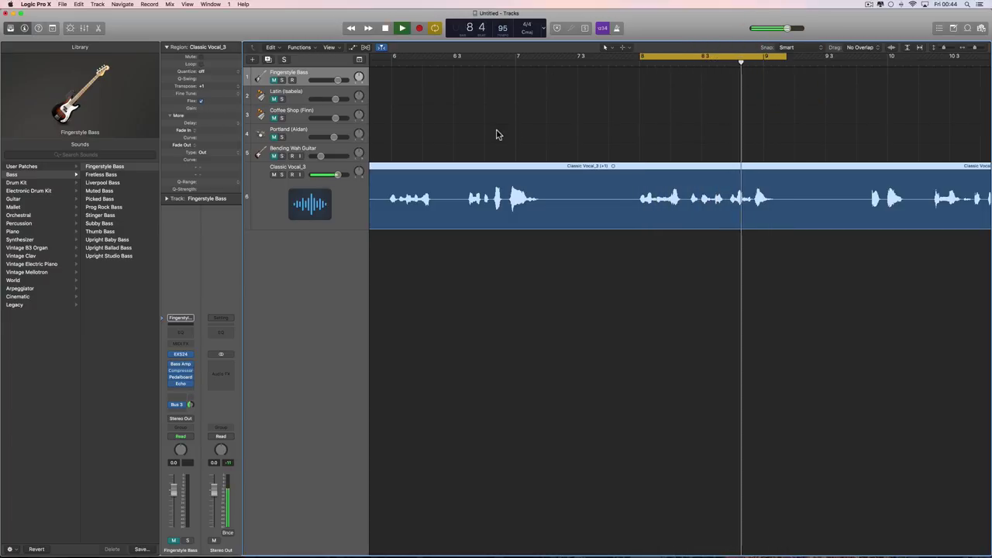
key(space)
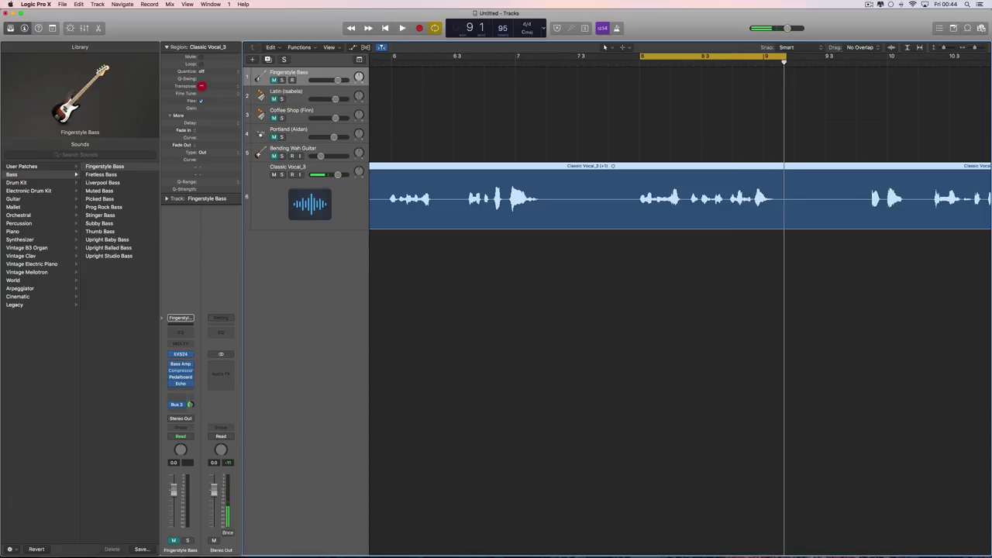
- Reset the vocal's transposition to 0, audition it with Fine Tune lowered to about -46, and return Fine Tune to 0
key(space)
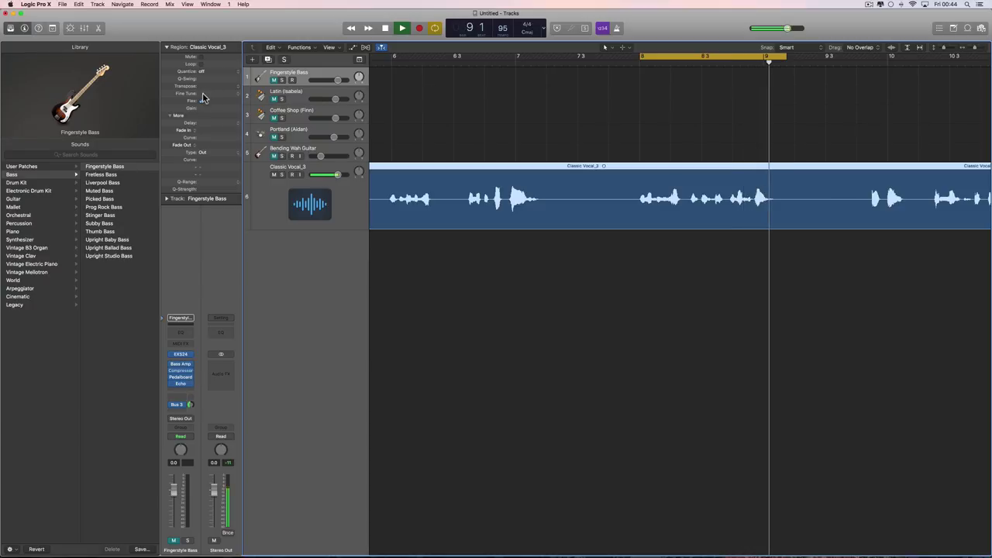
key(space)
click(202, 86)
click(204, 24)
key(space)
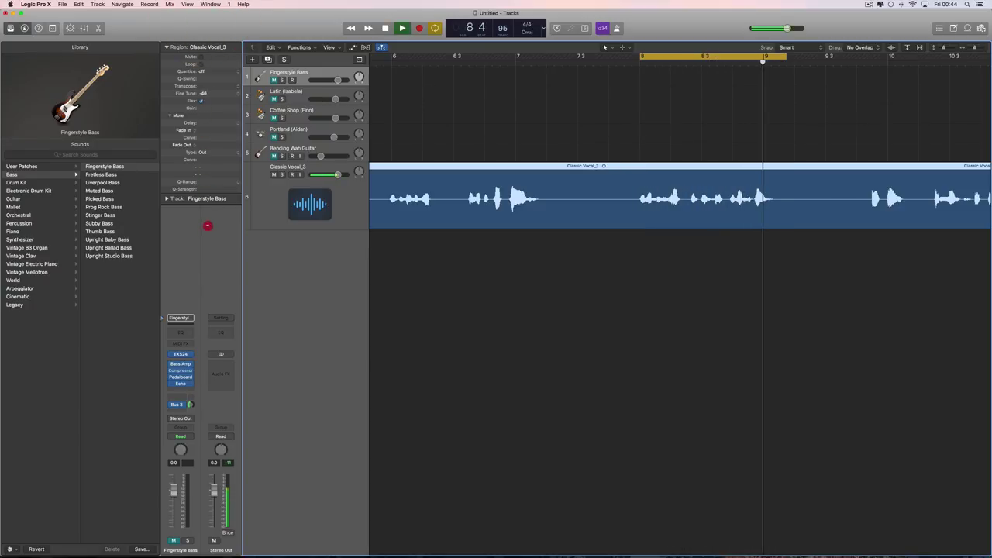
mouse_move(209, 134)
mouse_down()
mouse_move(207, 101)
mouse_move(204, 138)
mouse_up()
key(space)
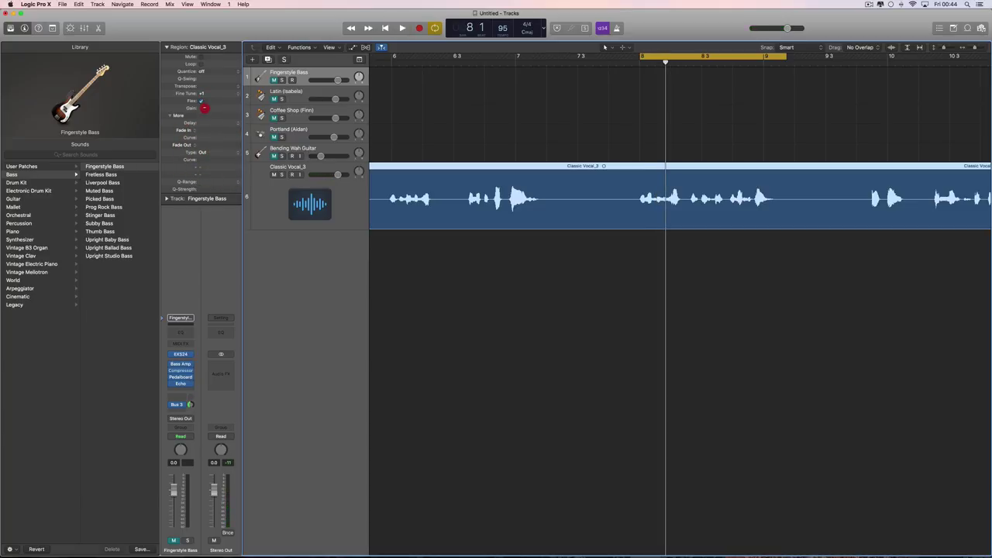
drag(205, 109, 205, 111)
click(211, 101)
- Audition the vocal region transposed by +3 and by +11
drag(203, 82, 203, 88)
key(space)
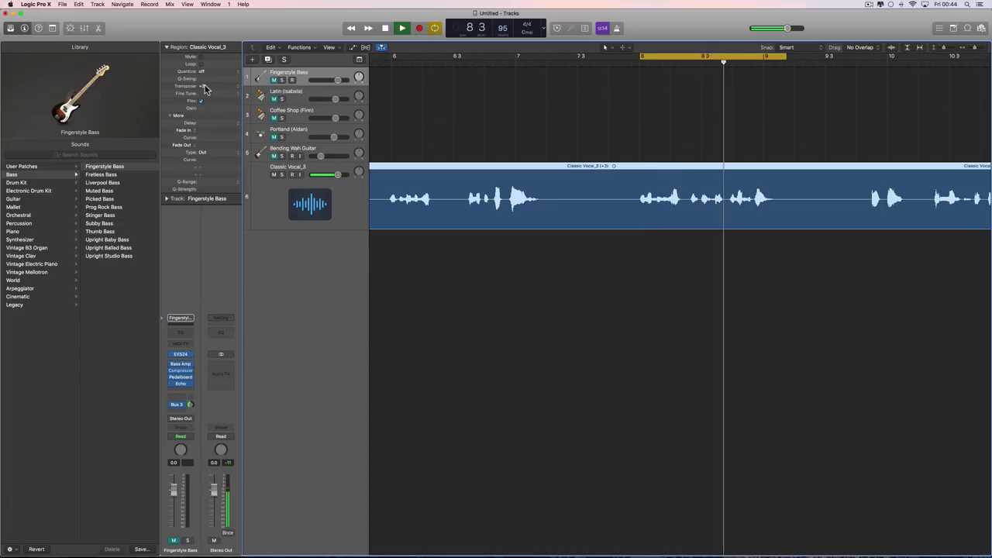
key(space)
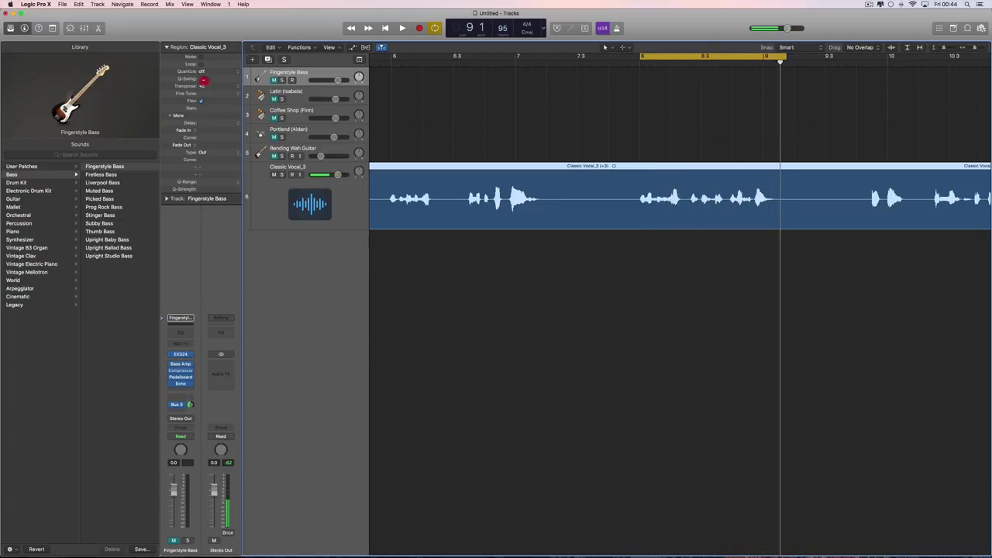
mouse_move(205, 80)
mouse_down()
mouse_move(197, 65)
mouse_move(205, 99)
mouse_up()
key(space)
key(space)
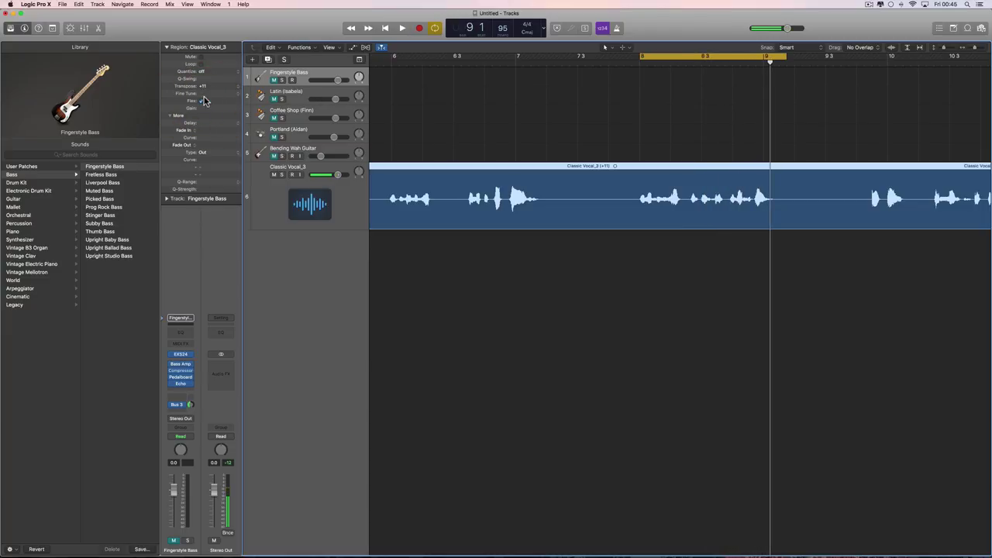
key(space)
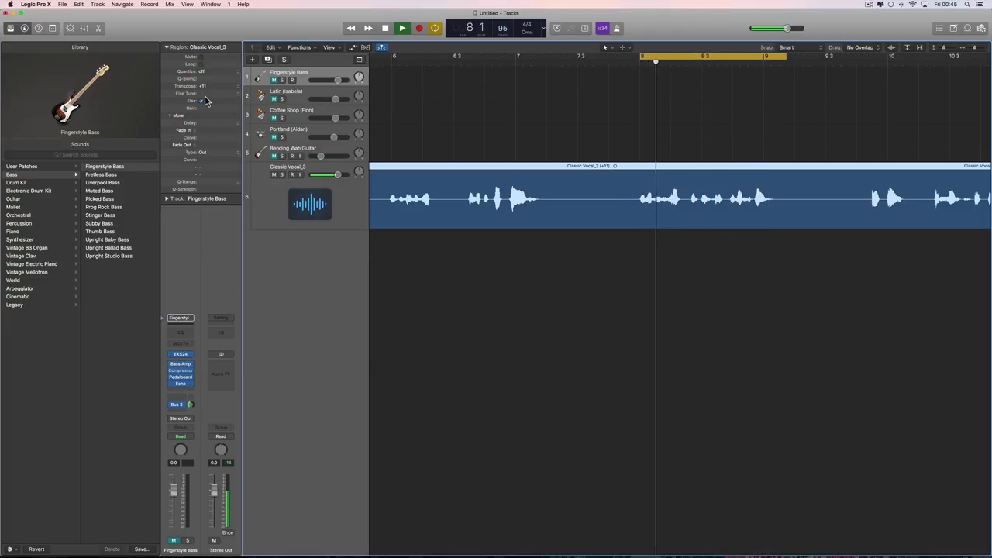
key(space)
- Audition the vocal region transposed by +7 and by -6, and reset Transpose to 0
click(203, 87)
drag(203, 88, 203, 92)
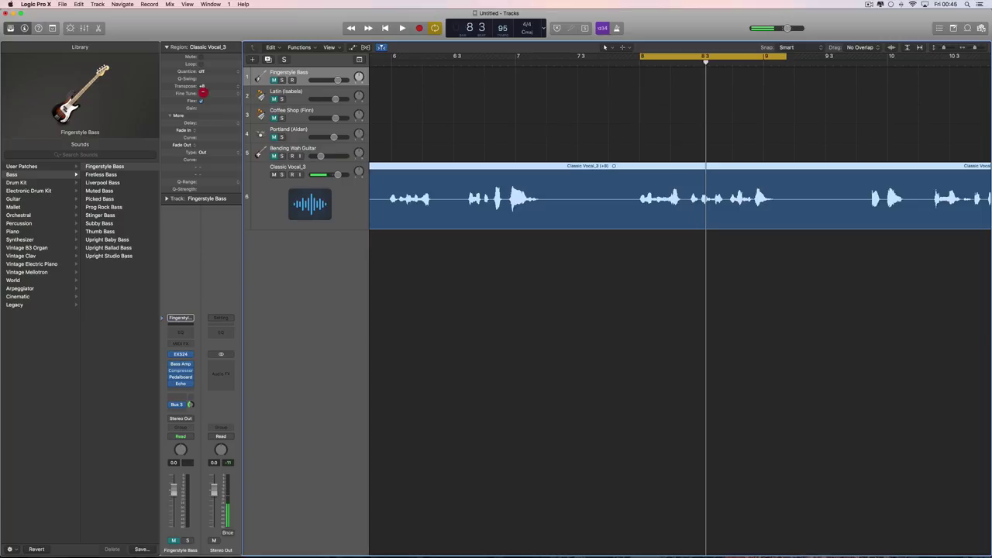
key(space)
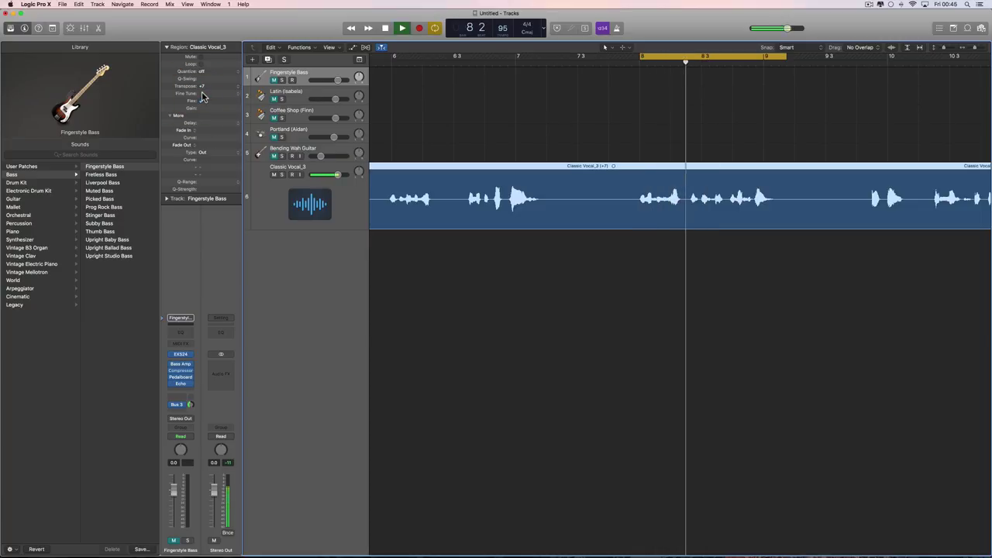
key(space)
drag(203, 96, 200, 107)
key(space)
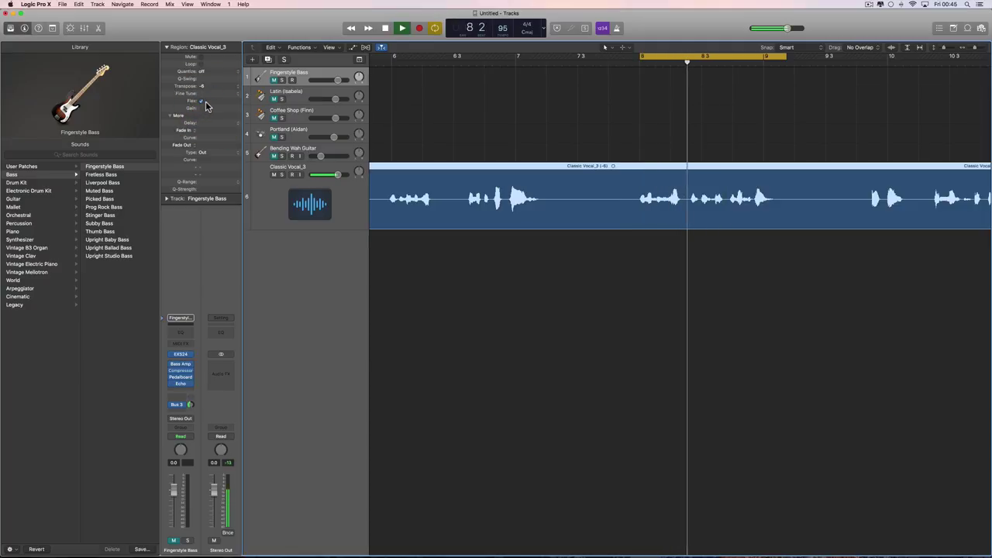
key(space)
drag(205, 97, 202, 80)
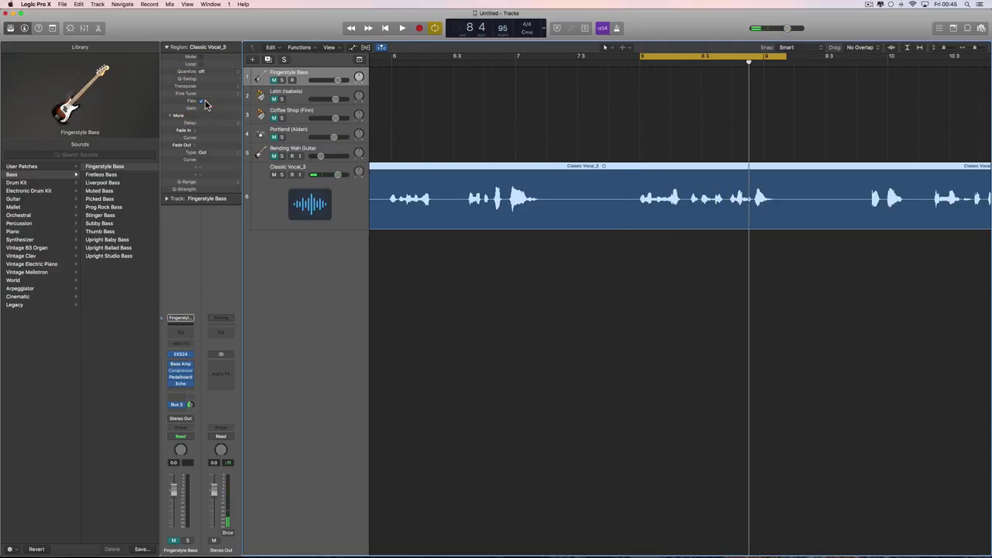
- Delete the Classic Vocal_3 track and unmute all five remaining tracks
click(357, 198)
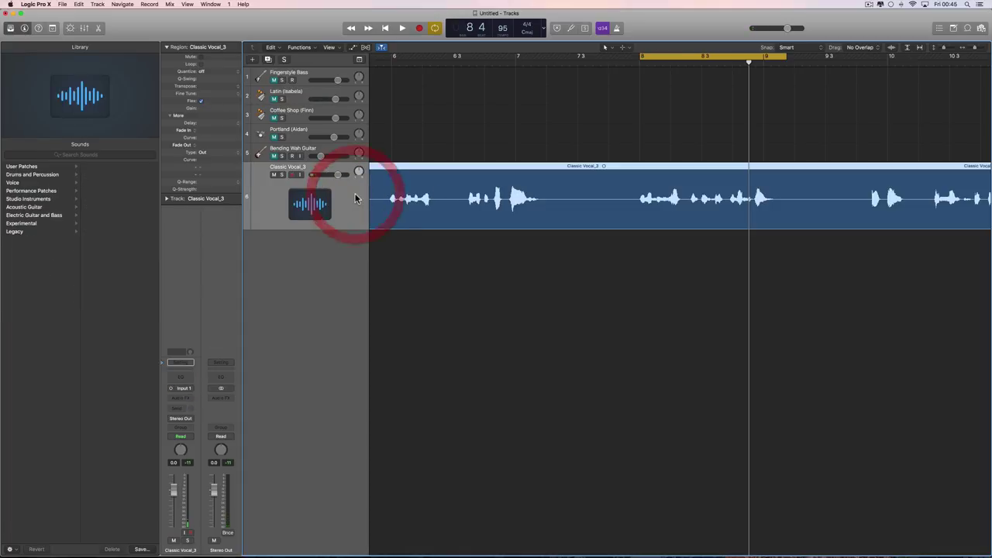
key(super+BackSpace)
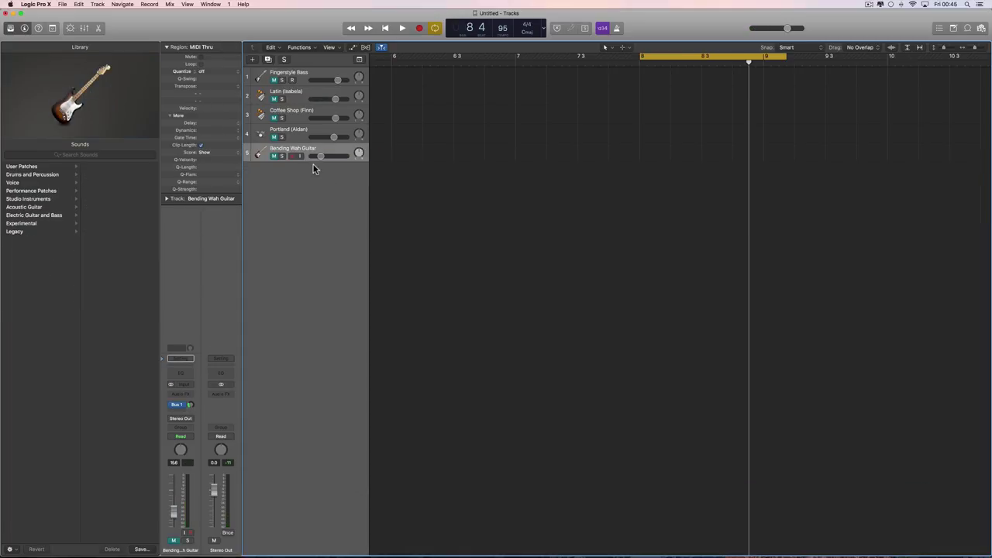
drag(313, 160, 313, 170)
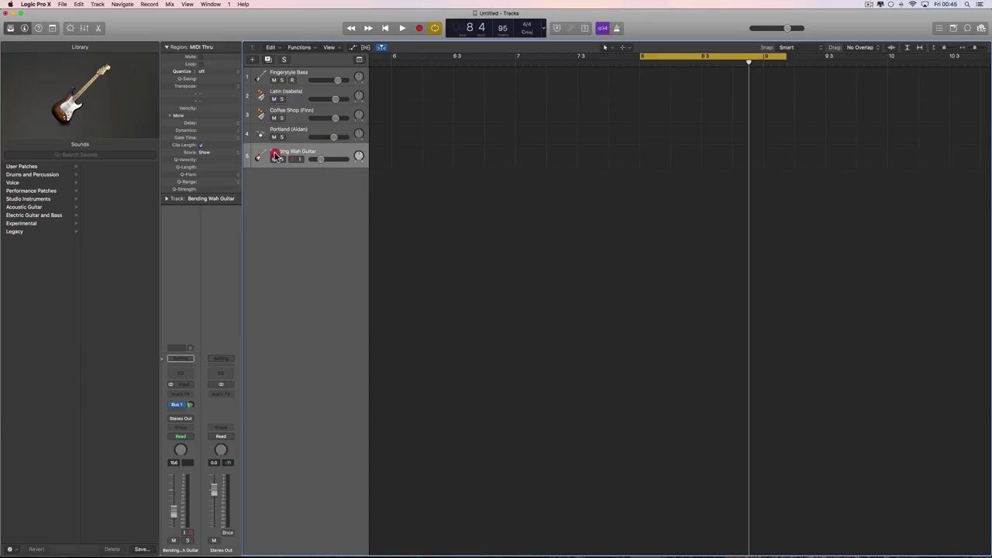
click(275, 156)
- Collapse the region parameters and briefly view the loop browser, leaving it closed
click(166, 47)
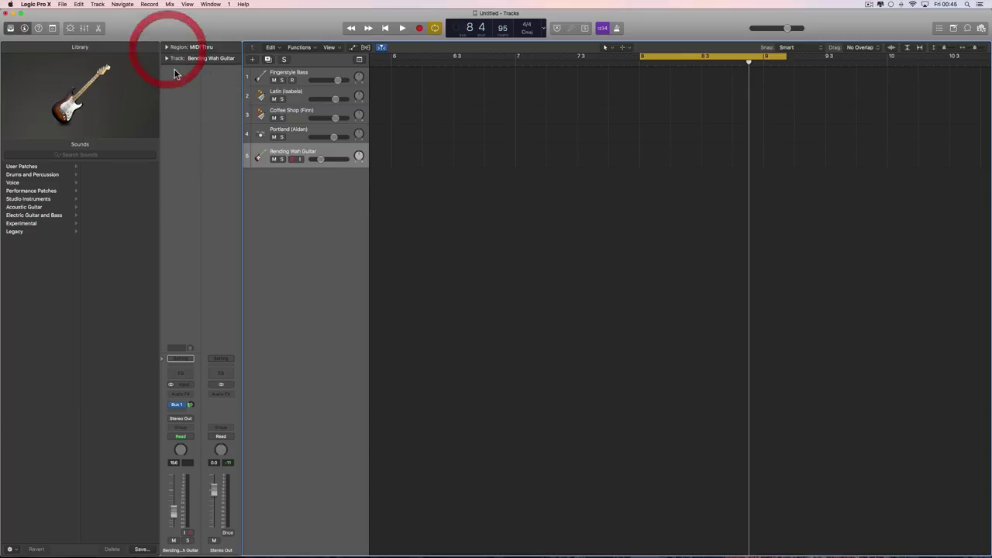
click(967, 28)
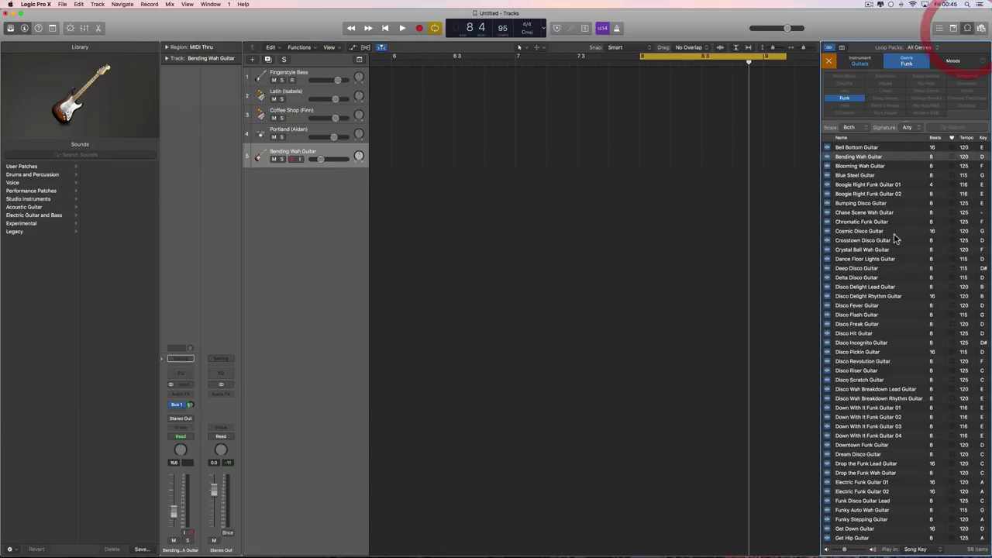
click(967, 28)
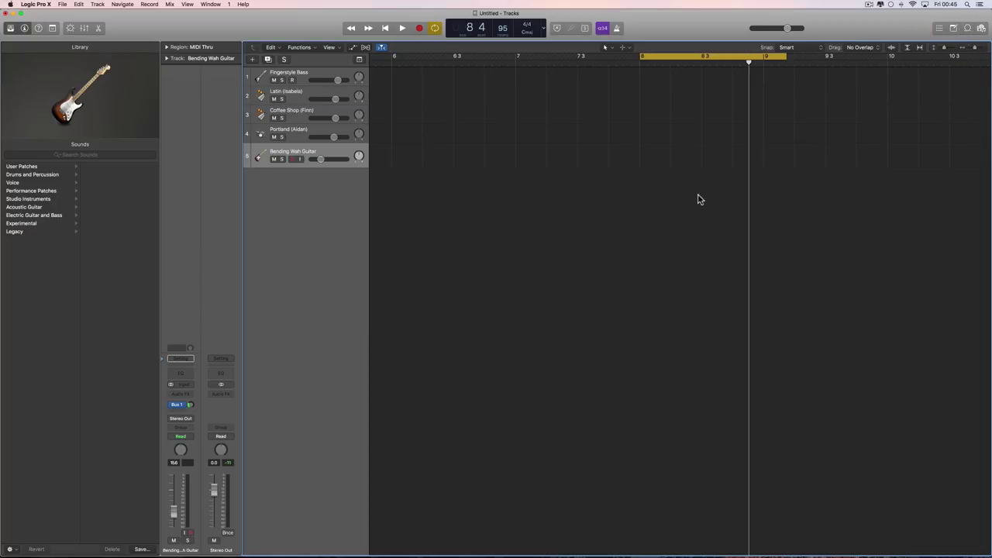